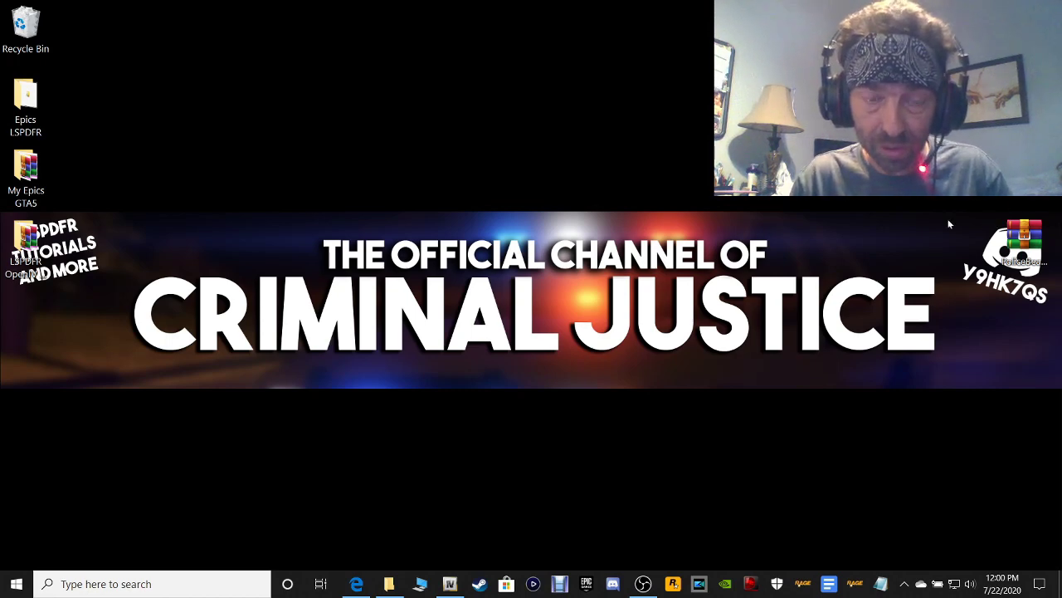
Step: Restore the minimized Edge window showing the LCPDFR Emergency uniforms pack page
left_click(356, 582)
Step: Start downloading the Emergency uniforms pack - Law & Order 8.1 and dismiss the site notification
scroll(515, 299, "down", 2)
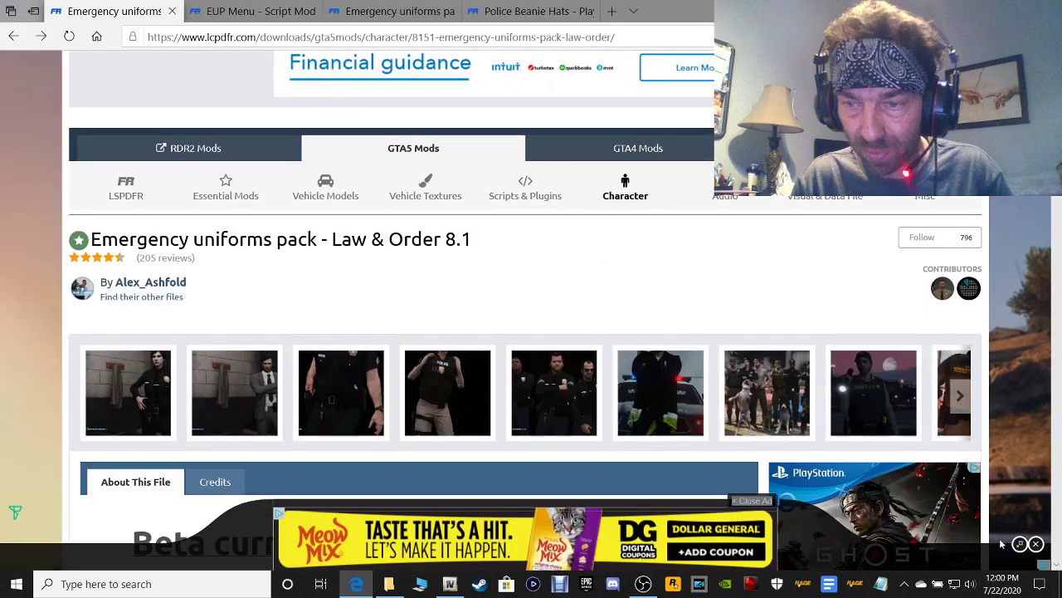
scroll(985, 397, "up", 1)
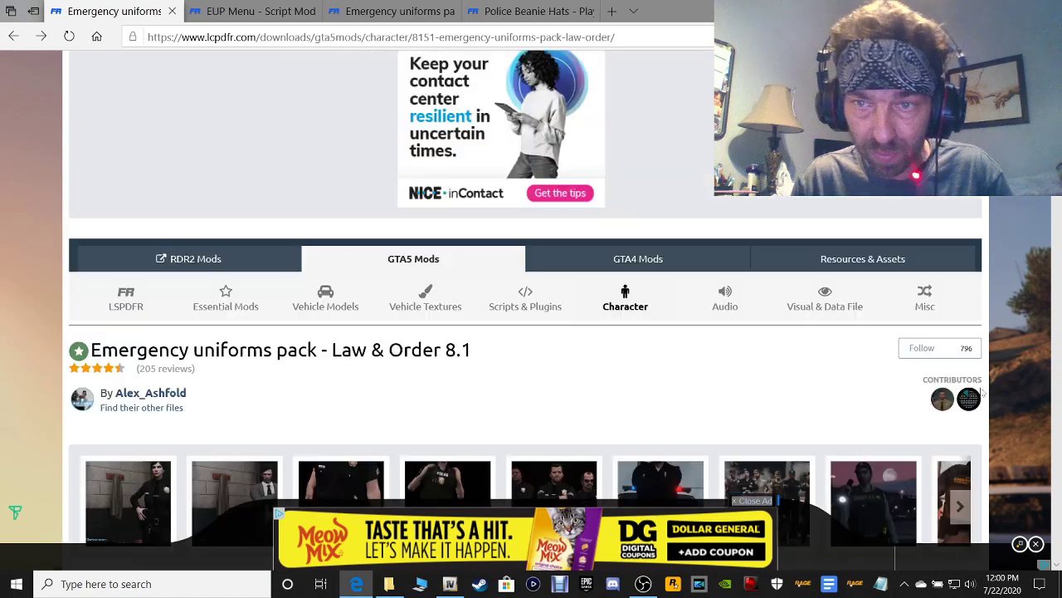
scroll(864, 326, "down", 6)
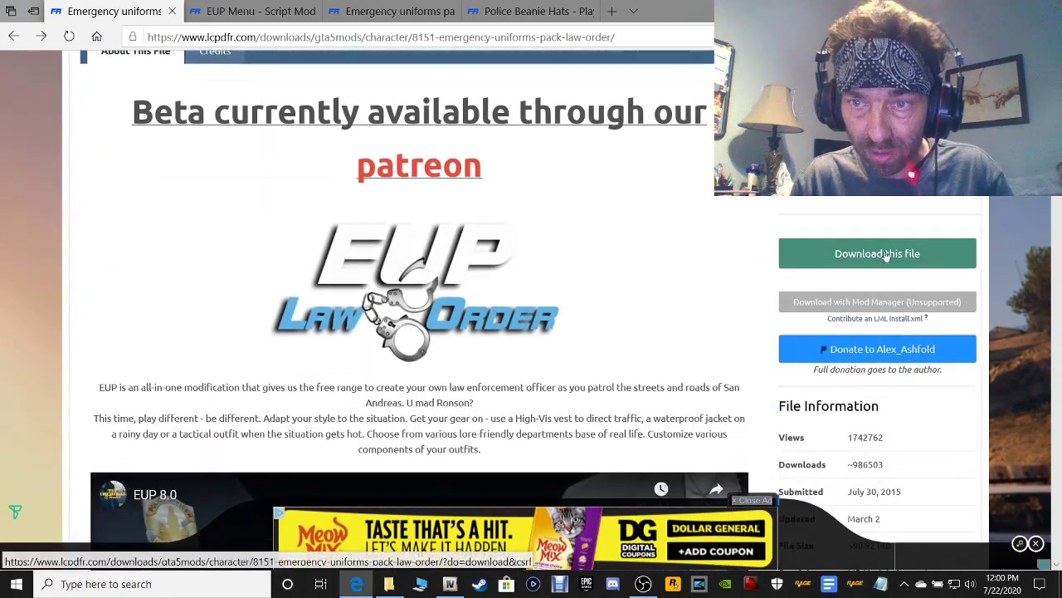
left_click(887, 255)
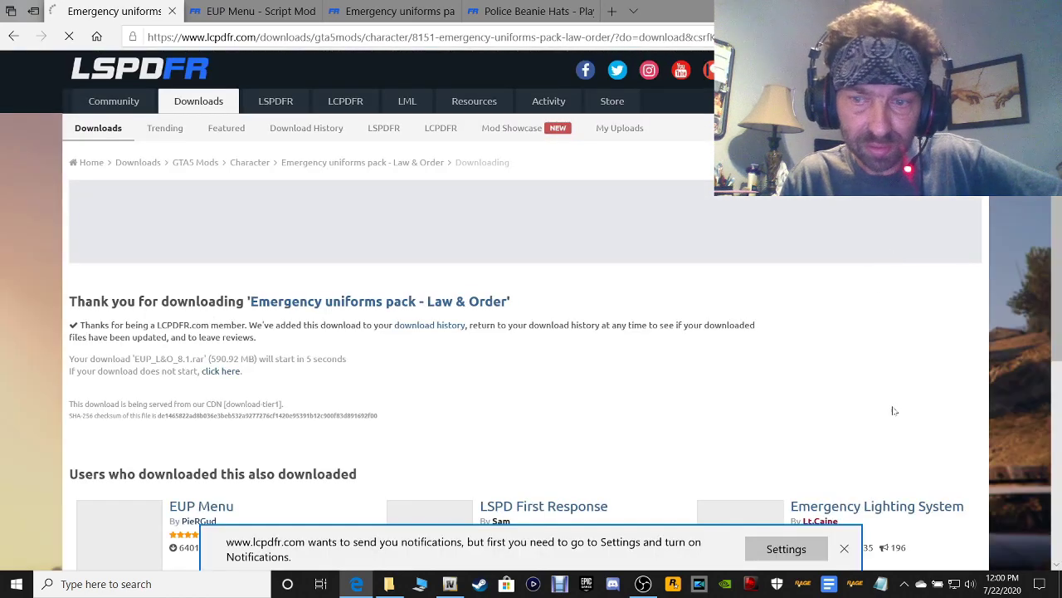
left_click(844, 548)
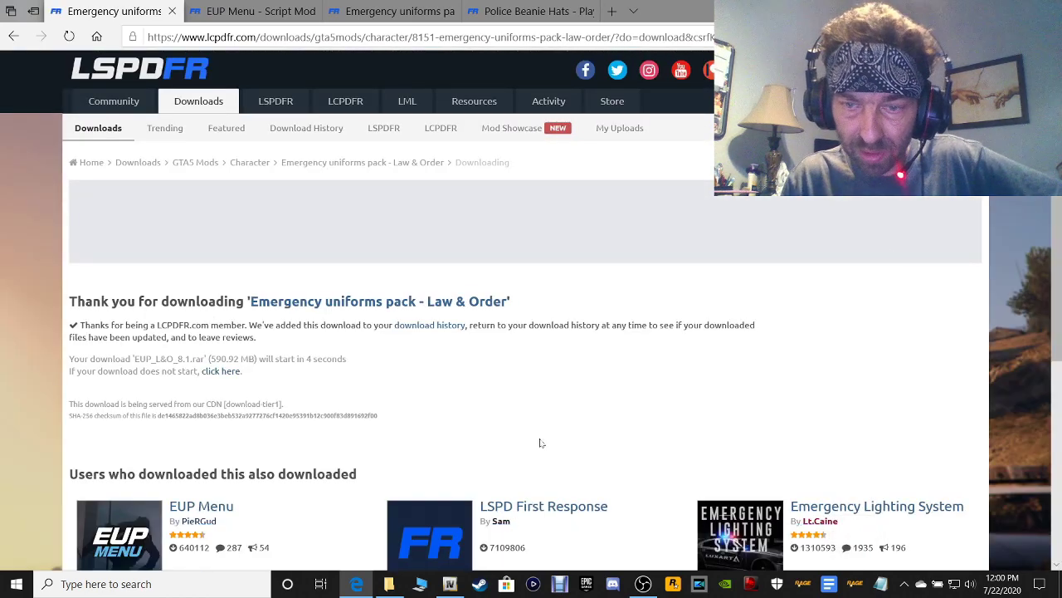
Step: Save EUP_L_O_8.1.rar (591 MB) from the download prompt
scroll(487, 390, "down", 1)
scroll(487, 390, "down", 1)
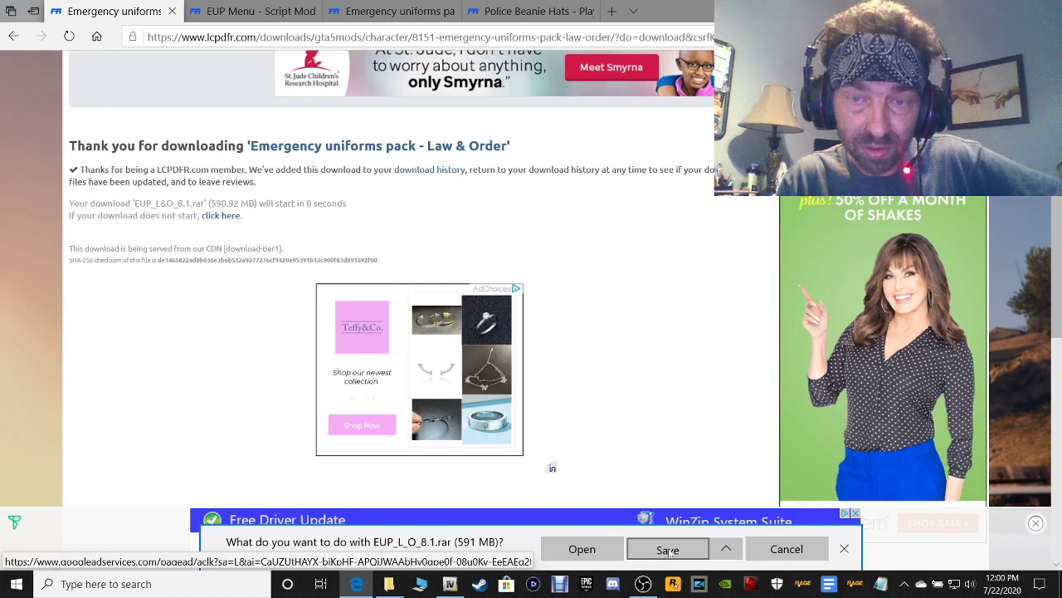
left_click(724, 549)
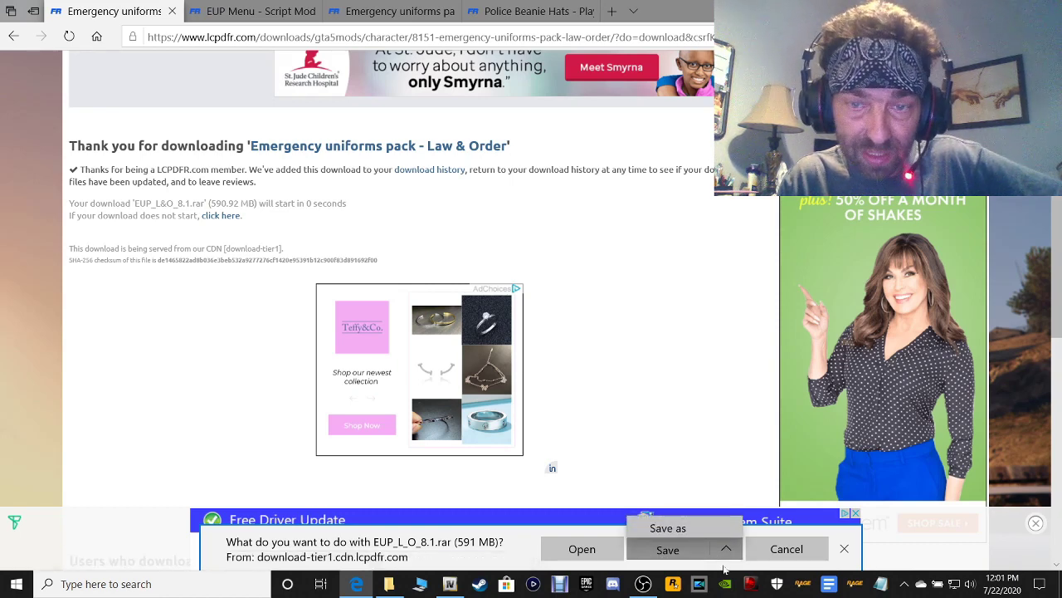
left_click(667, 549)
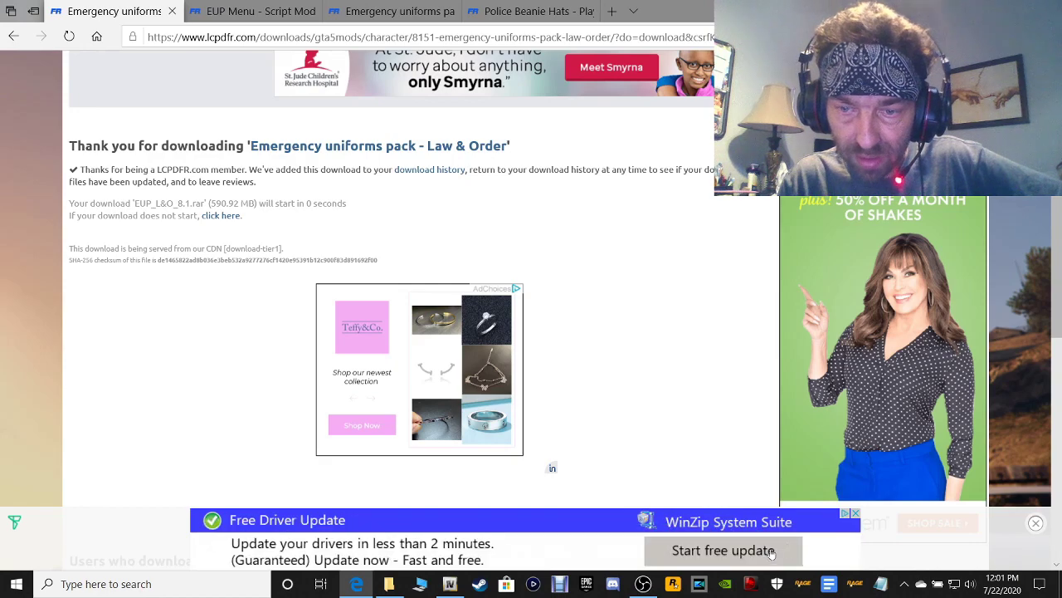
Step: Close the Law & Order download tab and look over the next page
left_click(172, 10)
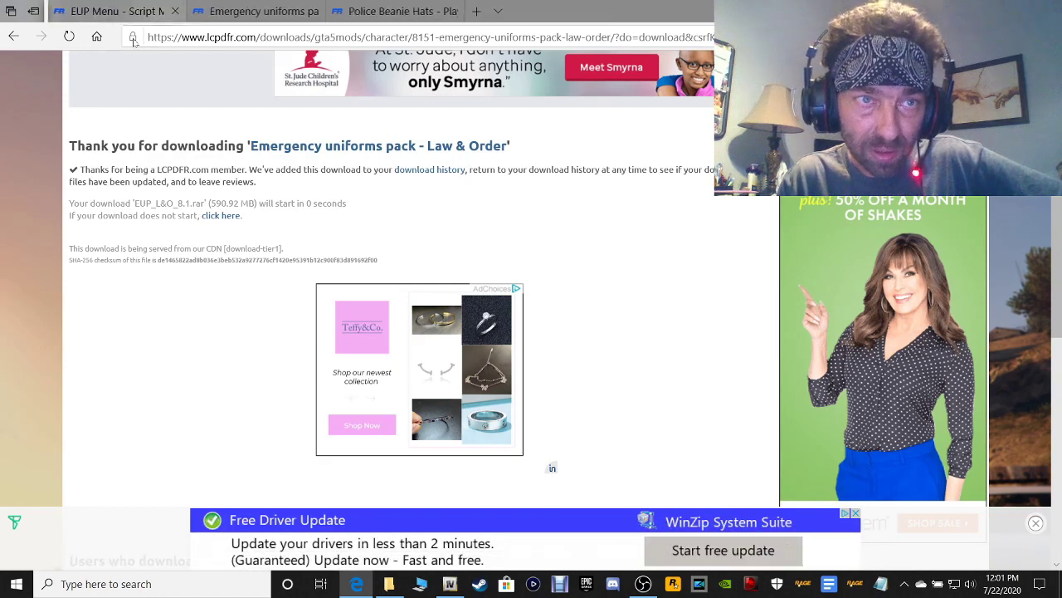
scroll(695, 316, "up", 3)
scroll(693, 317, "up", 2)
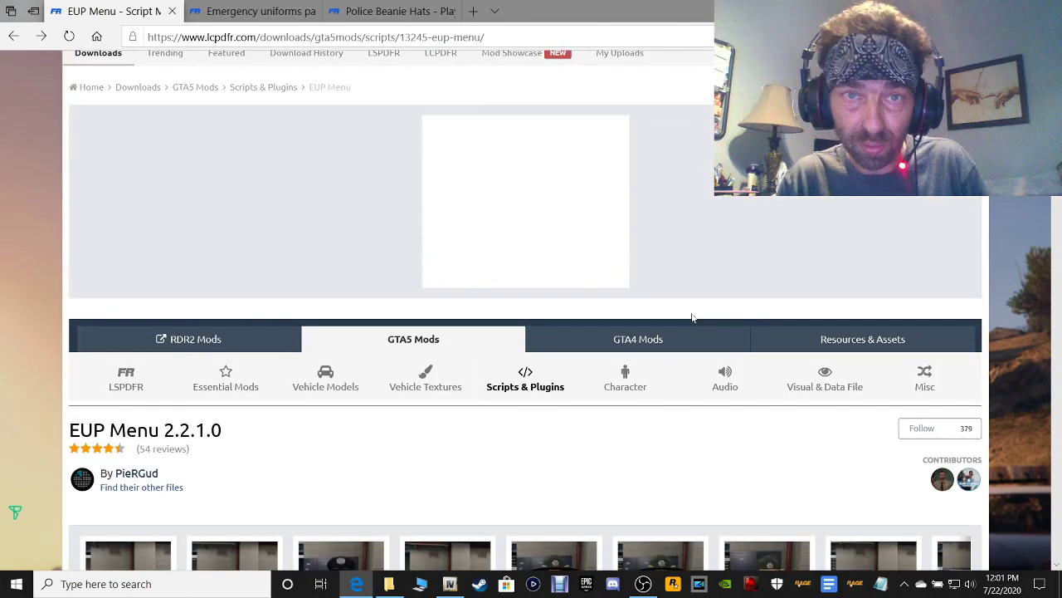
scroll(693, 316, "down", 6)
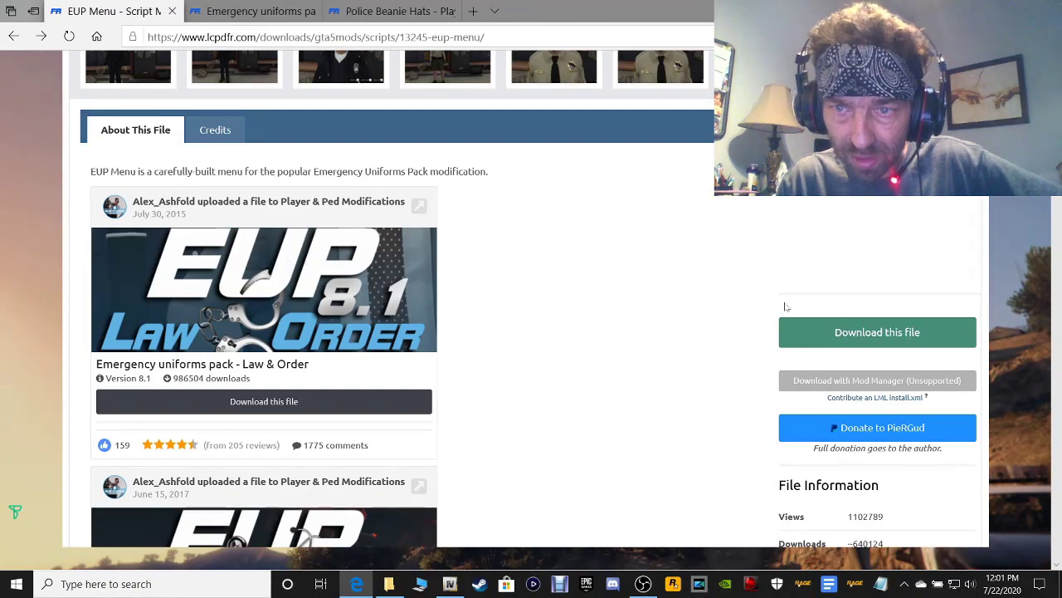
scroll(786, 307, "up", 6)
scroll(786, 307, "down", 6)
scroll(673, 242, "up", 6)
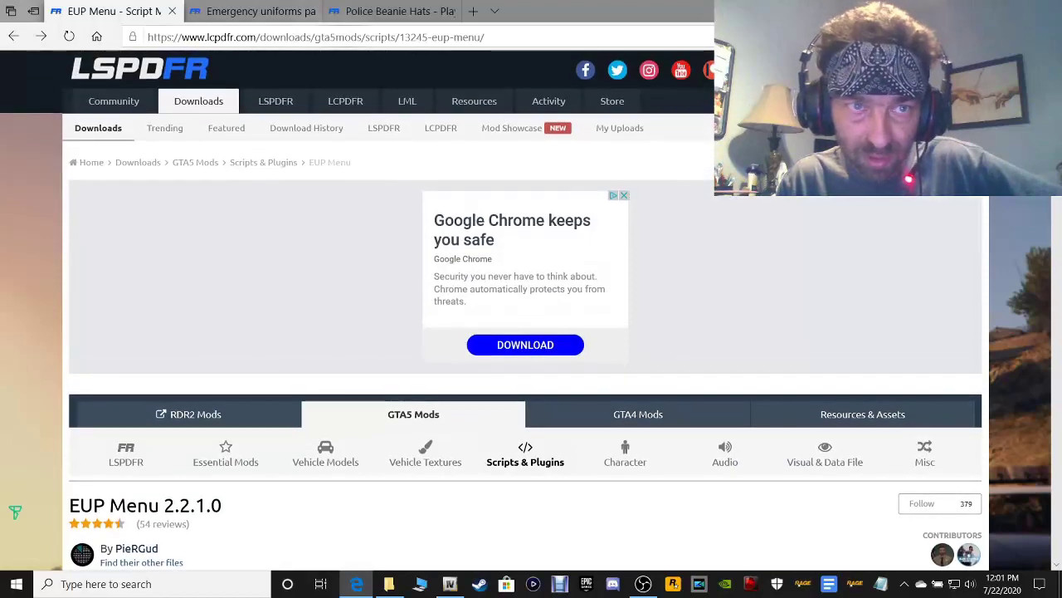
Step: Return to the EUP Menu page, recovering it from being unresponsive and dismissing the notification request
left_click(249, 11)
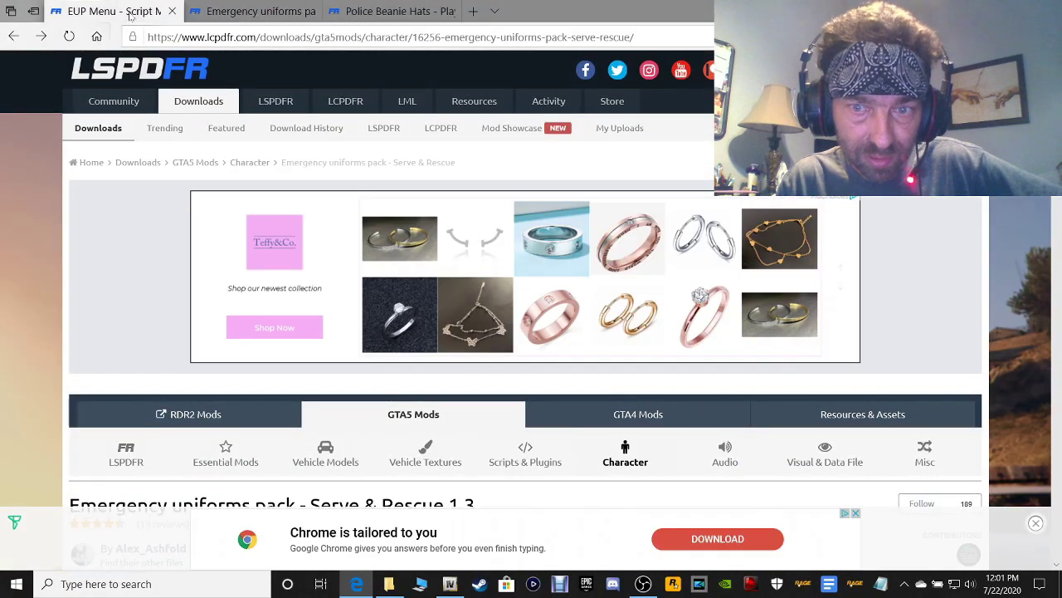
left_click(129, 12)
scroll(745, 277, "down", 6)
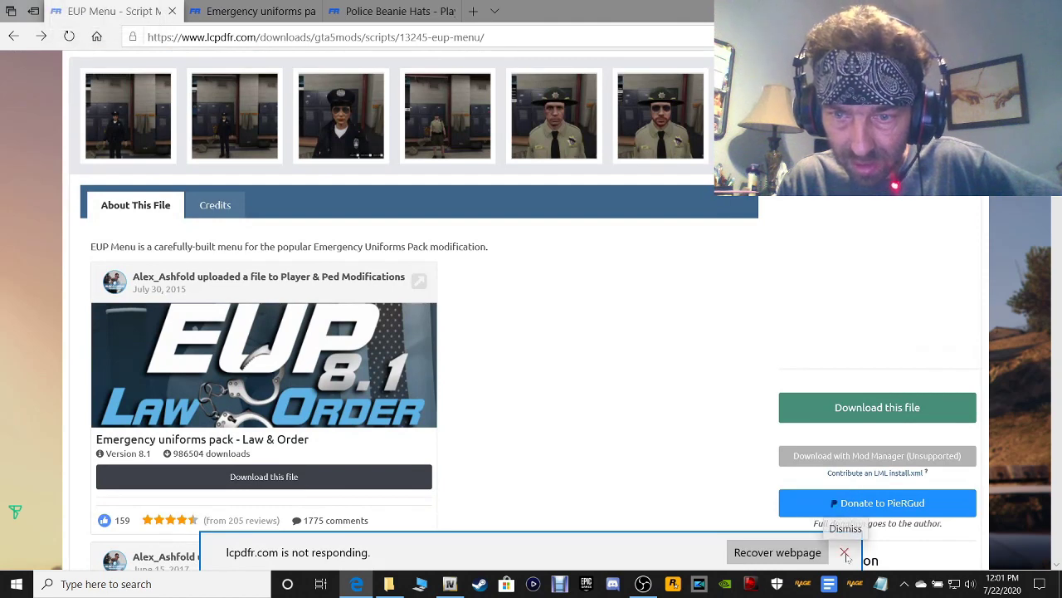
left_click(786, 553)
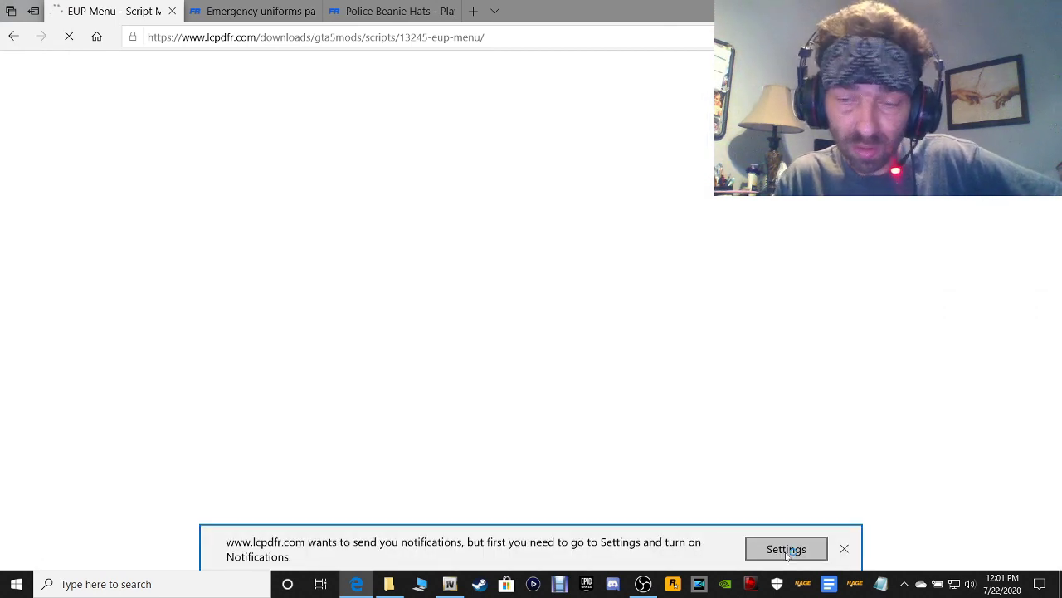
left_click(845, 549)
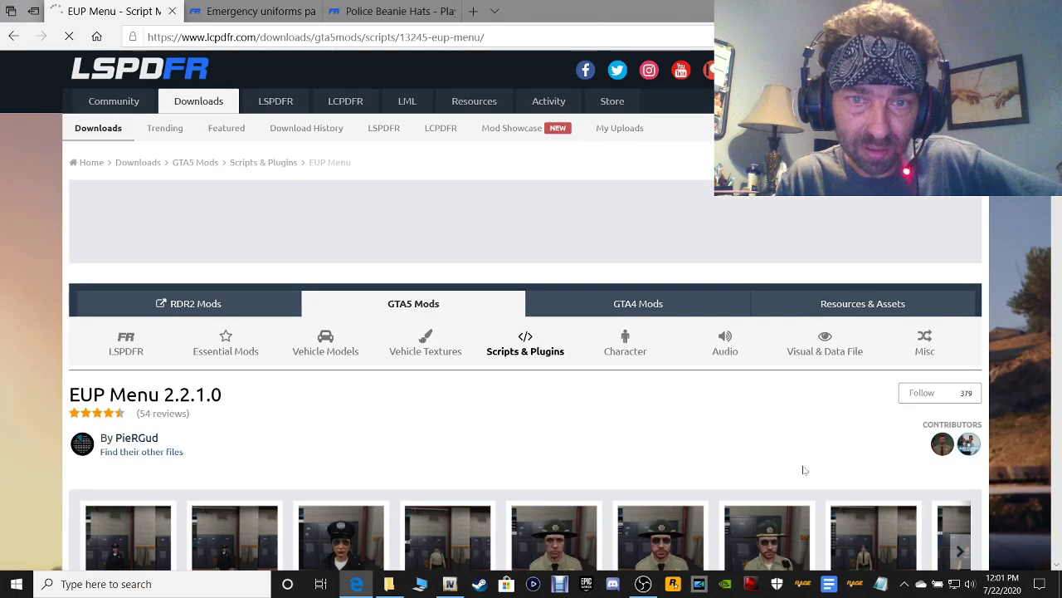
scroll(797, 390, "down", 6)
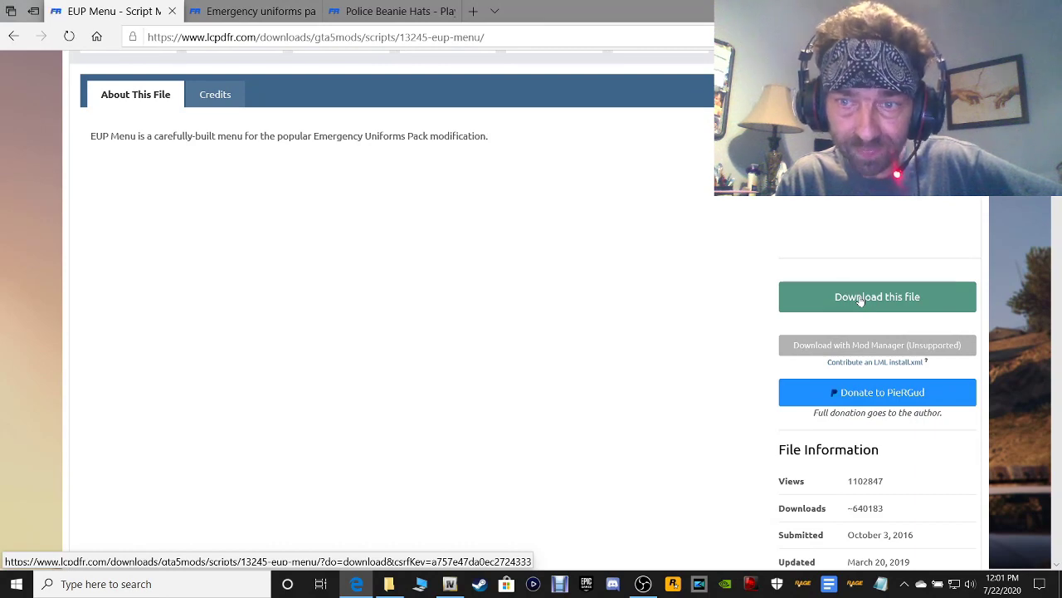
Step: Start the EUP Menu 2.2.1.0 download and accept the script download terms
left_click(860, 301)
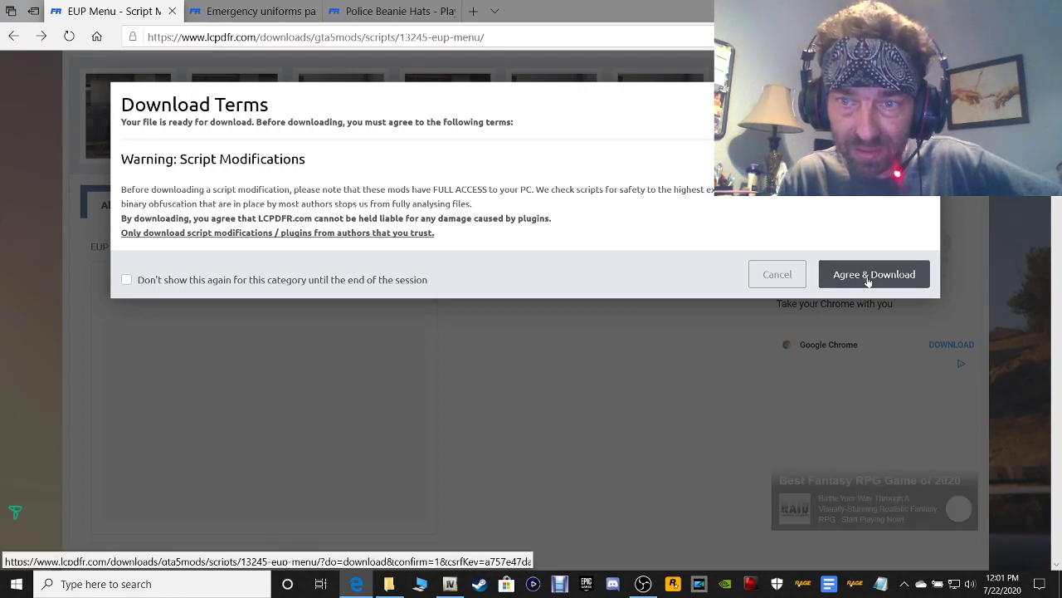
left_click(868, 282)
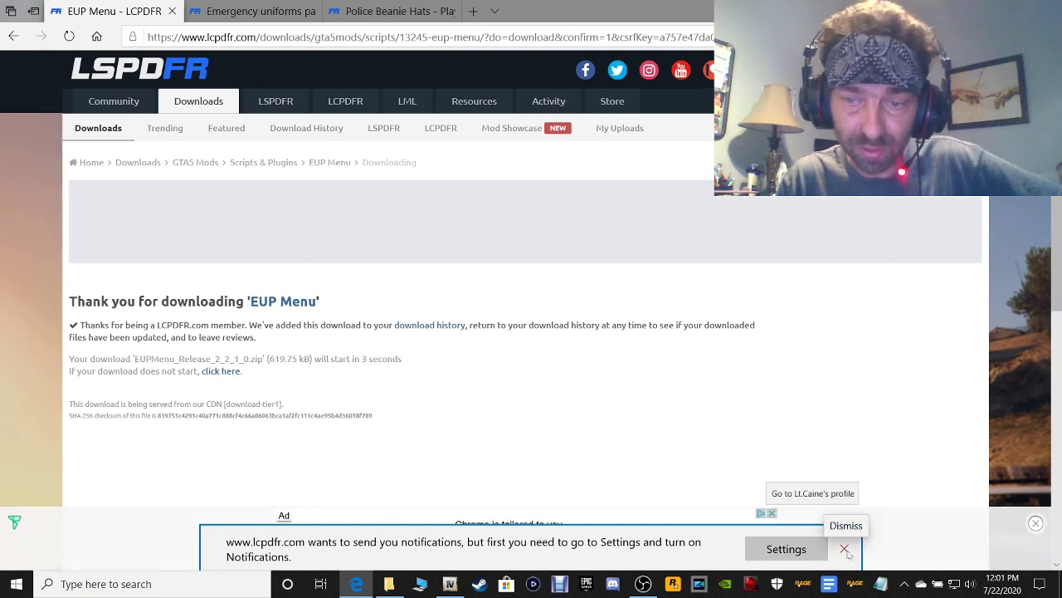
left_click(845, 550)
Step: Cancel saving EUPMenu_Release_2_2_1_0.zip (620 KB)
scroll(738, 467, "down", 3)
scroll(731, 451, "down", 5)
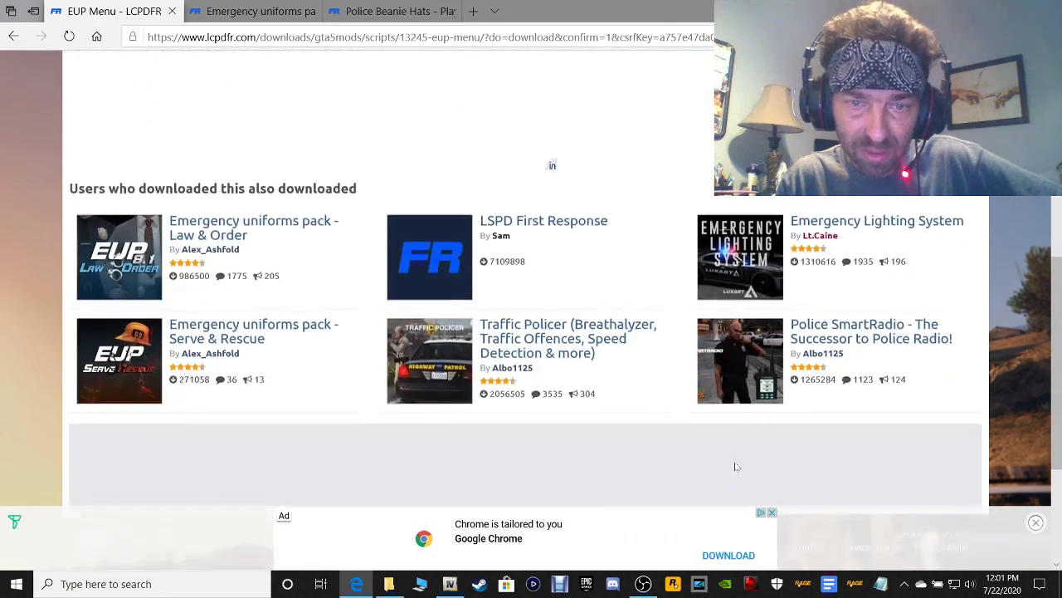
scroll(731, 451, "up", 3)
scroll(504, 375, "up", 2)
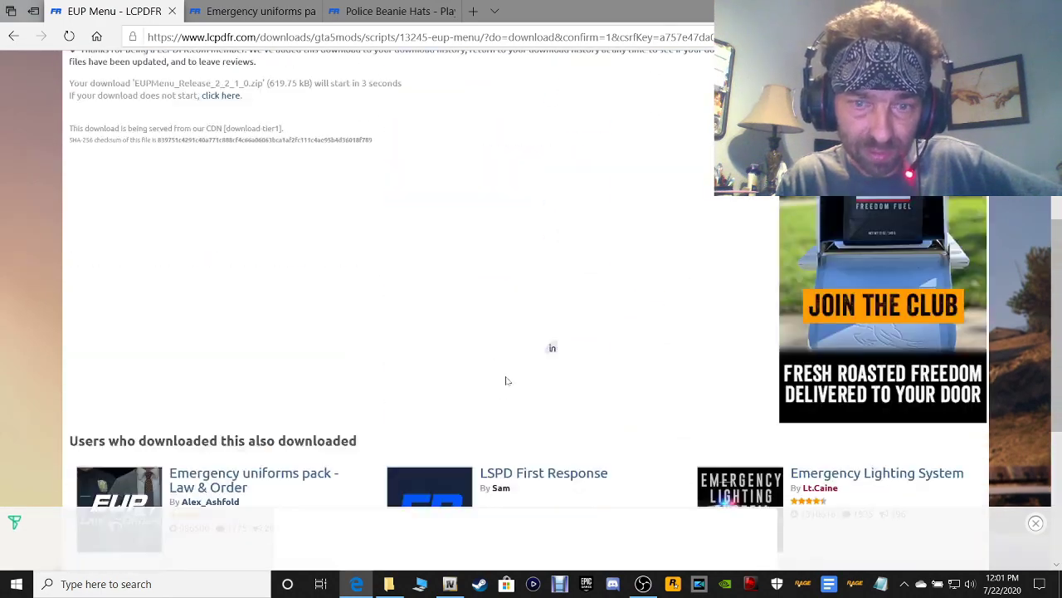
scroll(498, 427, "down", 2)
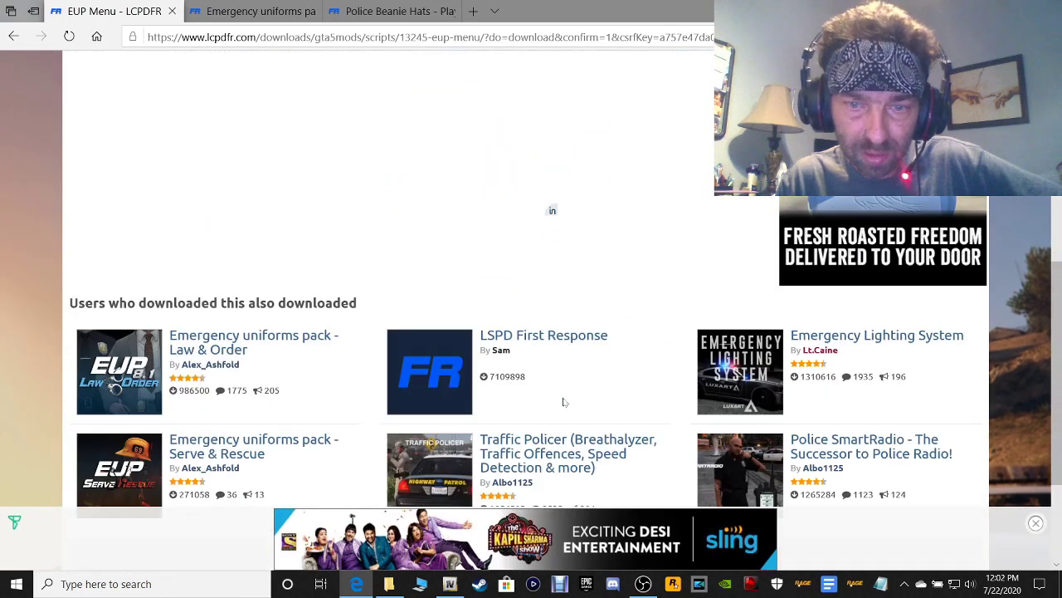
scroll(719, 439, "down", 2)
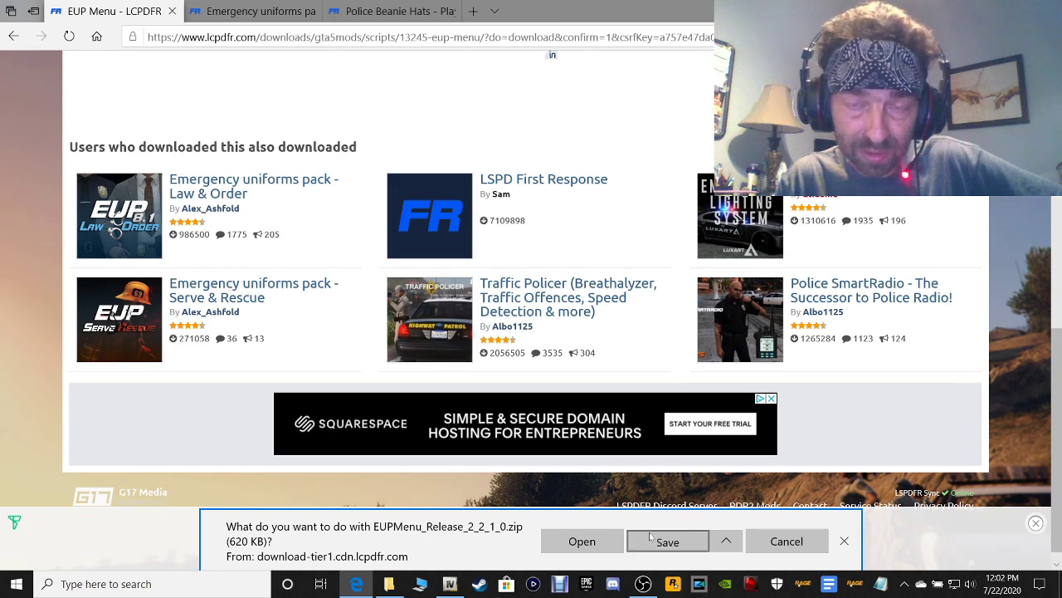
left_click(785, 541)
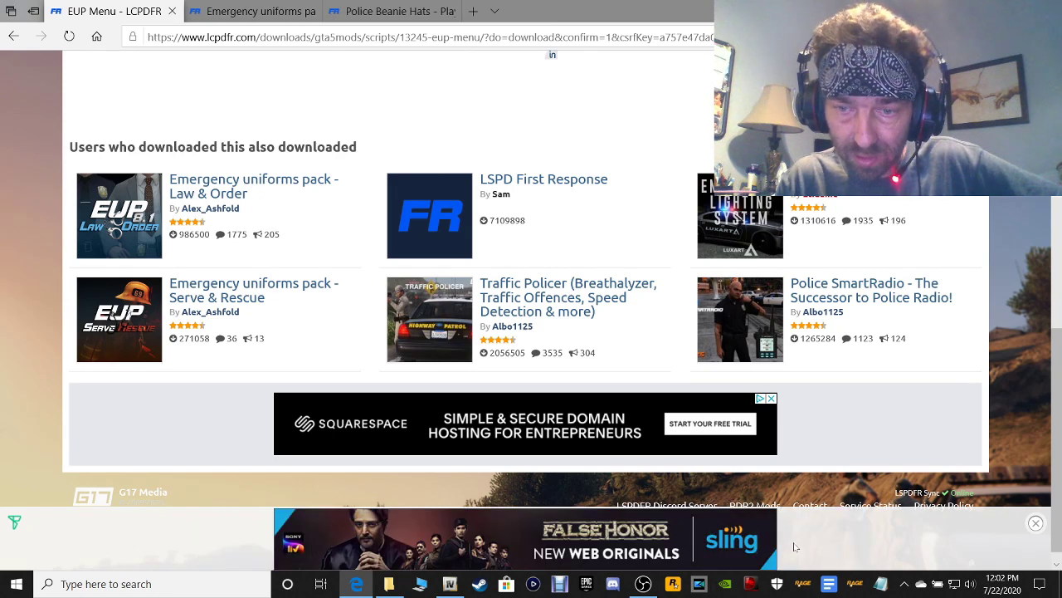
Step: Close the EUP Menu tab and scroll to the Serve & Rescue download button
left_click(171, 11)
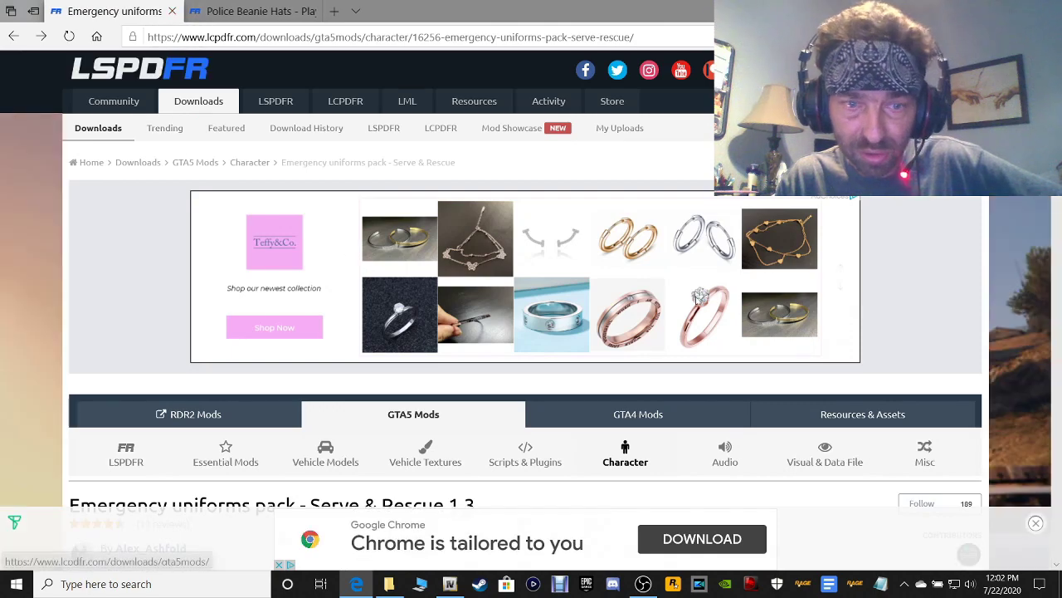
scroll(696, 302, "down", 3)
scroll(697, 302, "down", 1)
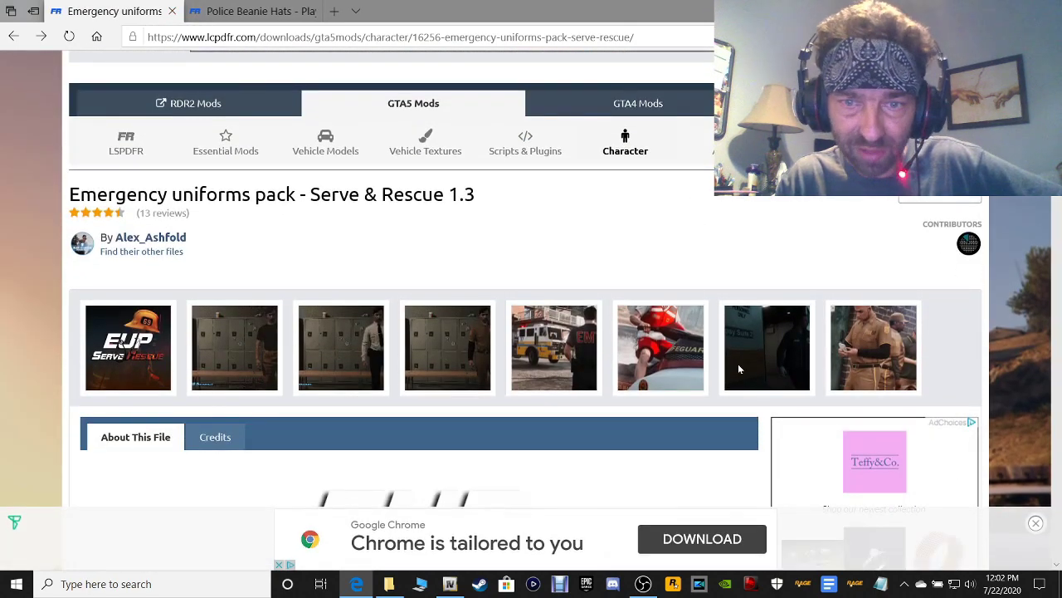
scroll(741, 365, "down", 1)
scroll(741, 365, "up", 1)
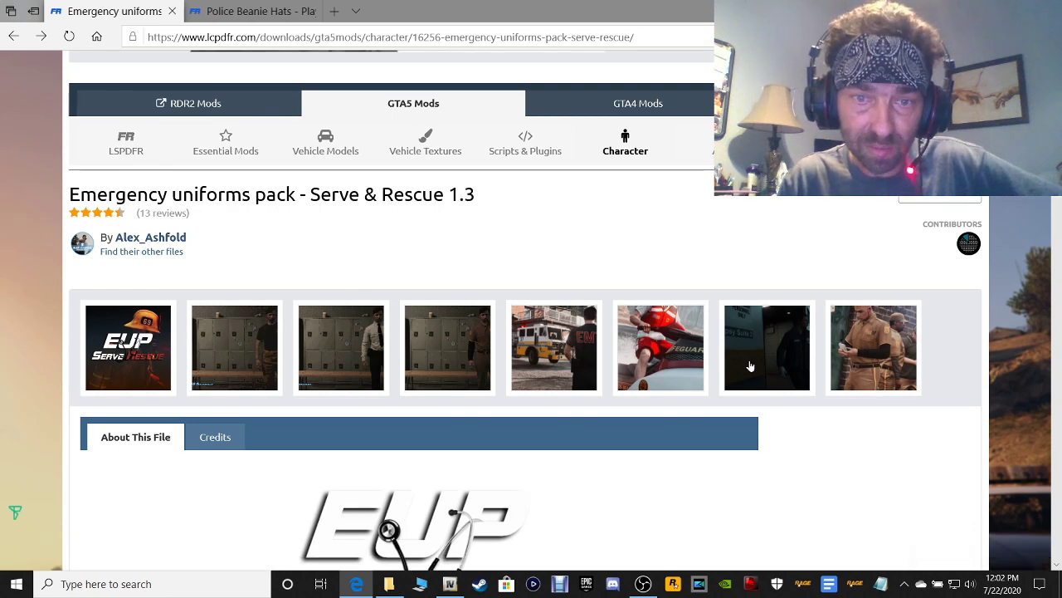
scroll(830, 344, "down", 5)
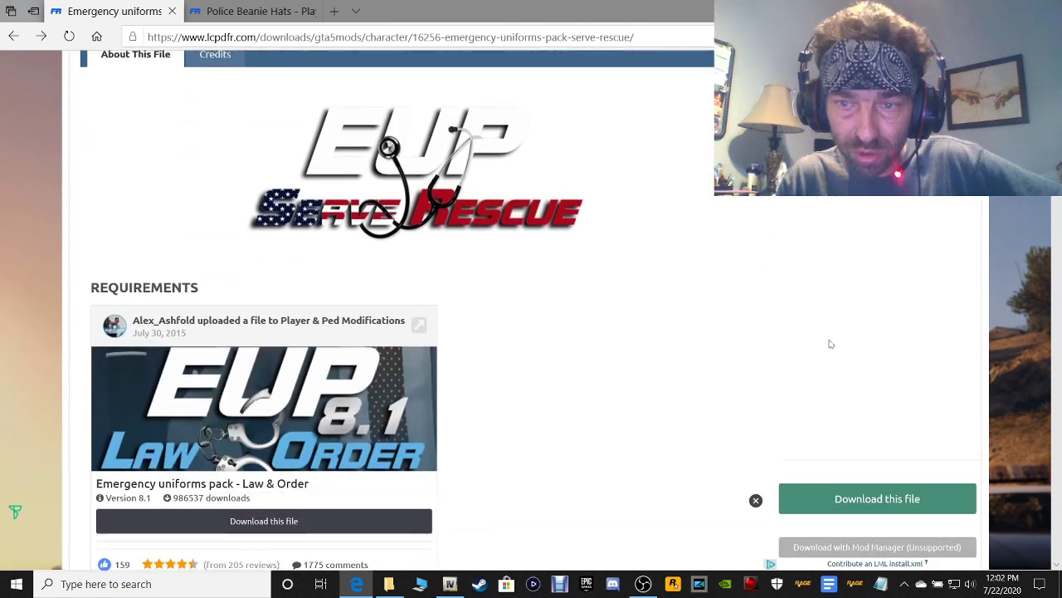
scroll(830, 343, "down", 3)
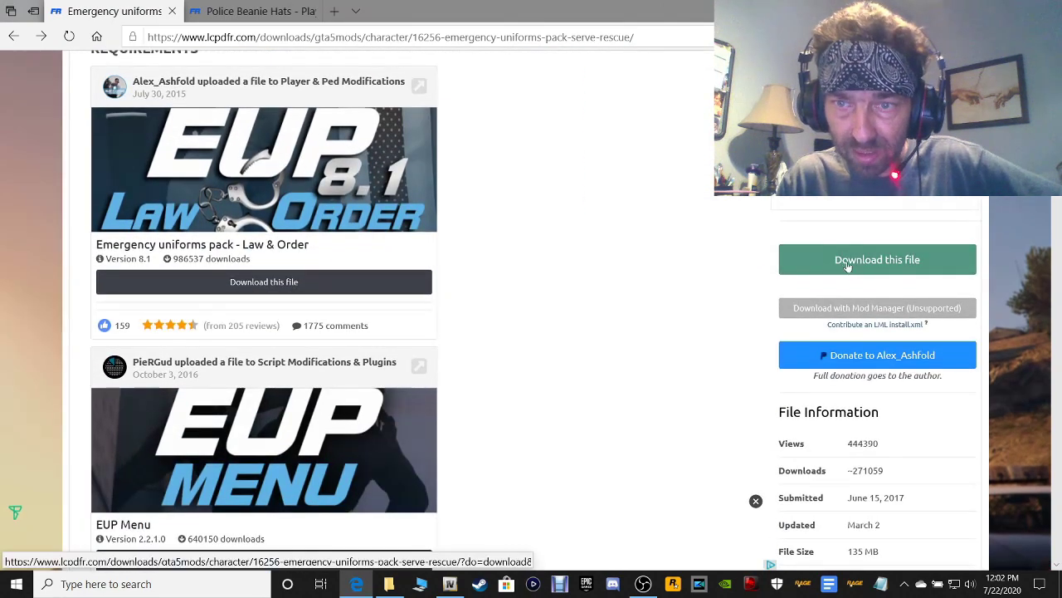
Step: Start the Serve & Rescue download, then cancel the EUP S_R 1.3.rar (135 MB) save prompt
left_click(848, 264)
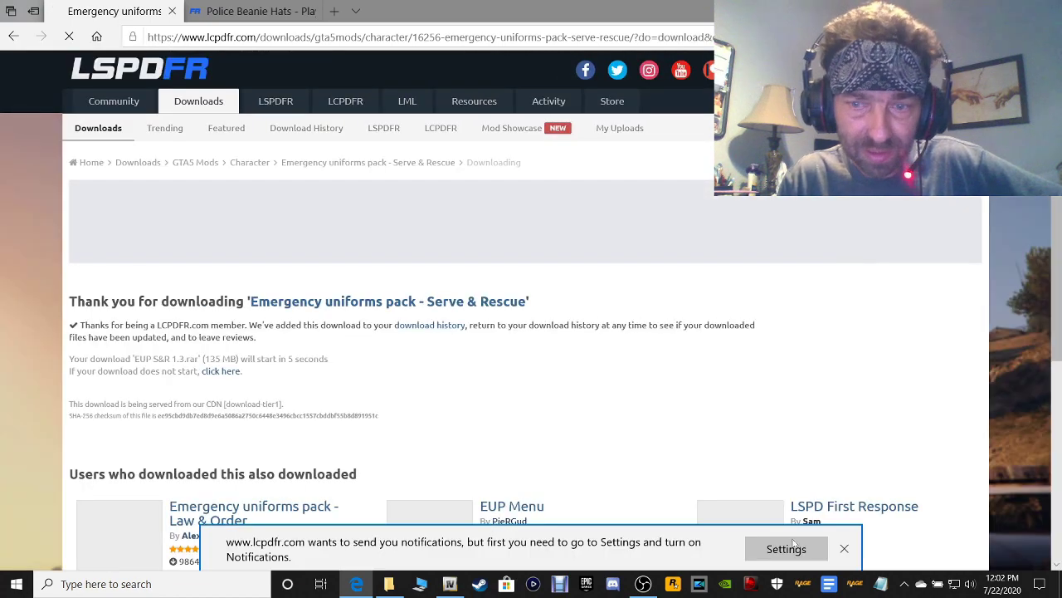
left_click(845, 549)
scroll(554, 352, "down", 2)
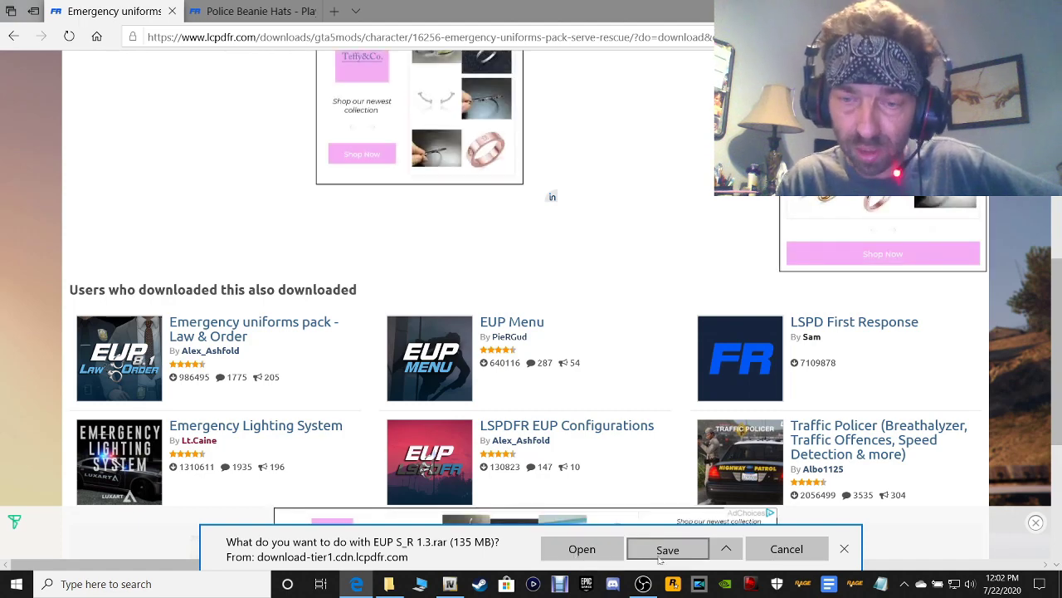
left_click(794, 546)
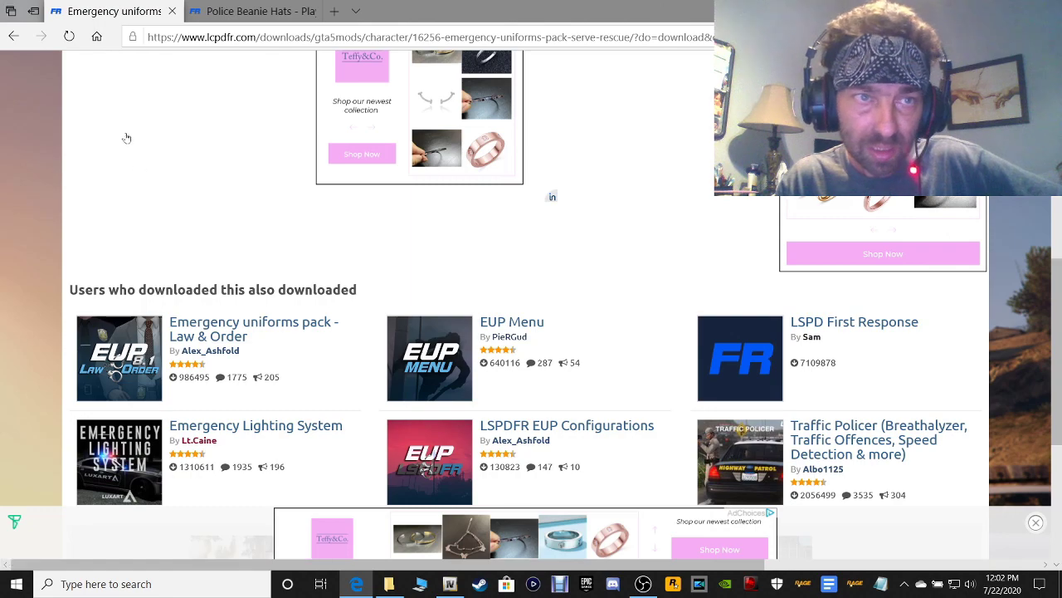
Step: Close the uniforms tab, download PoliceBeanieHats.zip (6.45 MB), then close the browser with Alt+F4
left_click(173, 11)
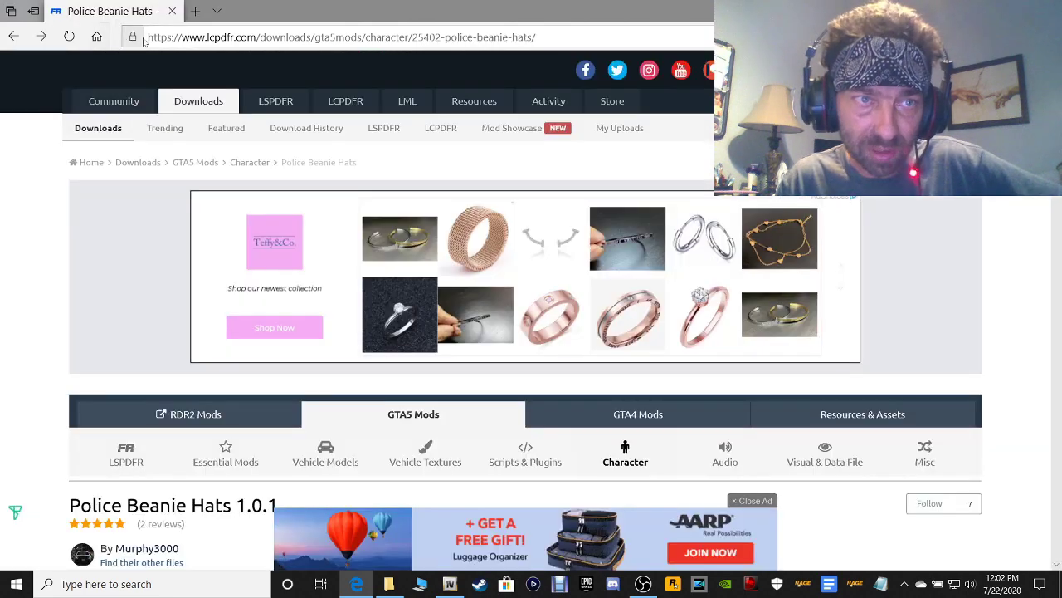
scroll(709, 304, "down", 5)
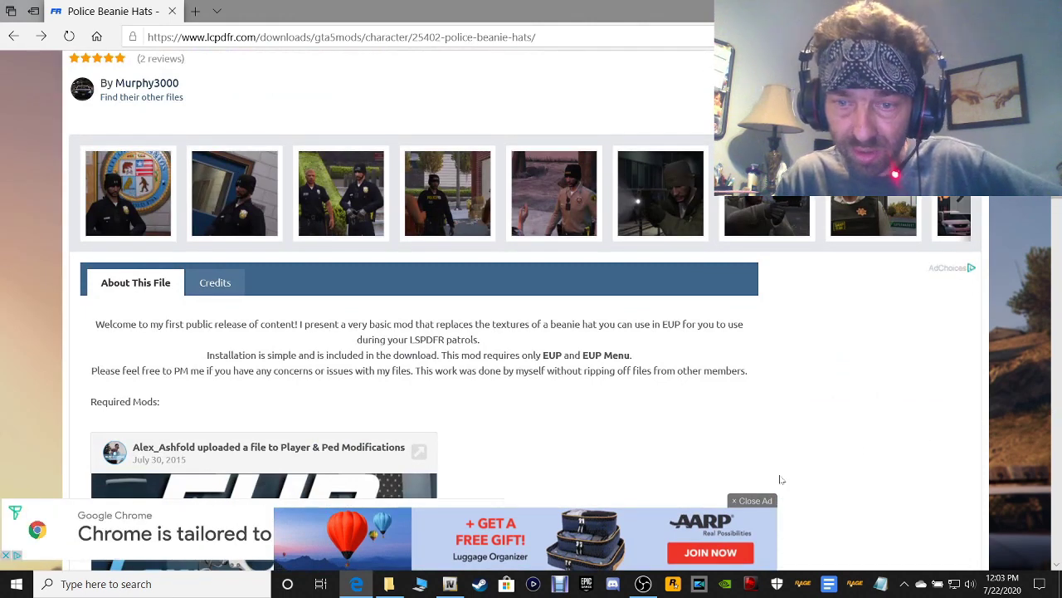
scroll(897, 442, "down", 4)
scroll(898, 442, "down", 1)
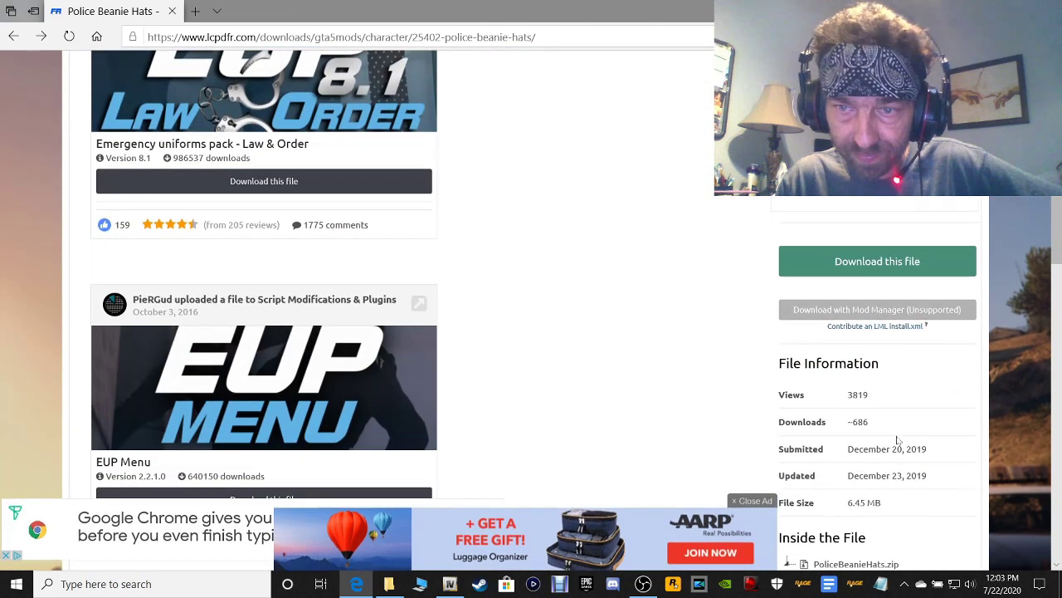
left_click(861, 265)
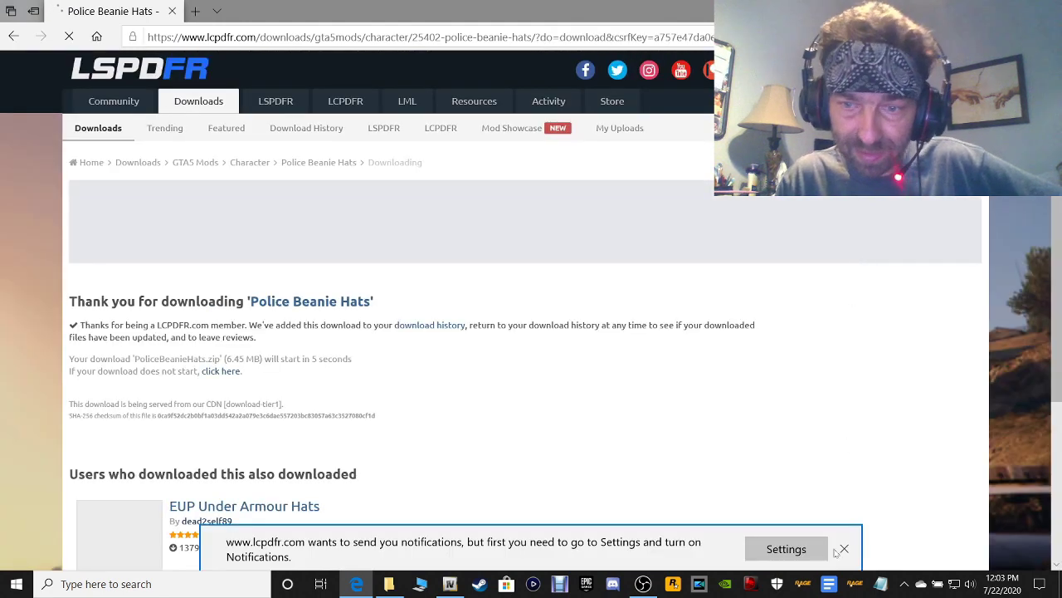
left_click(843, 550)
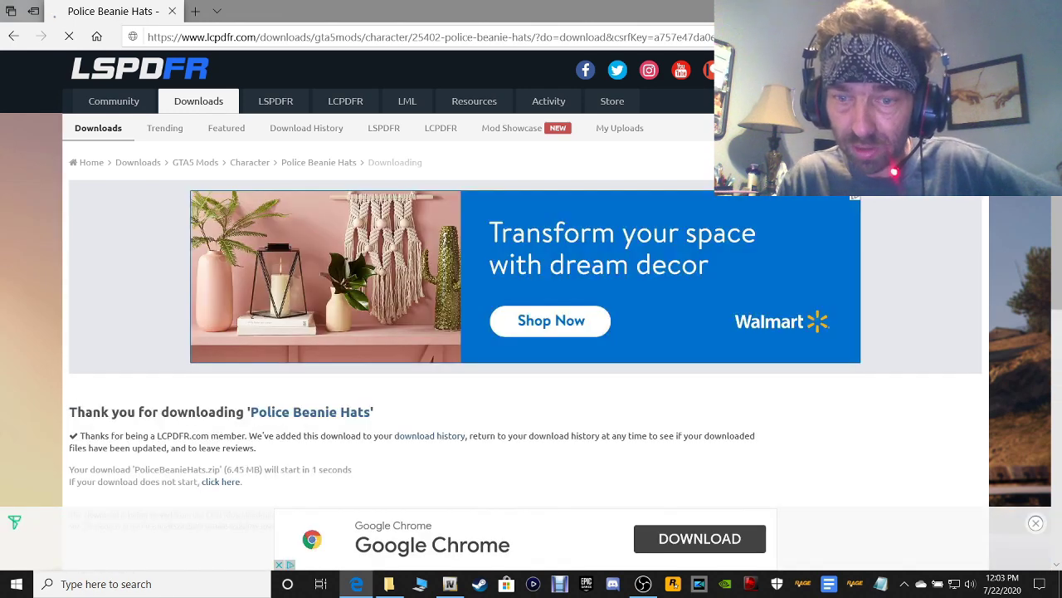
key("alt+F4")
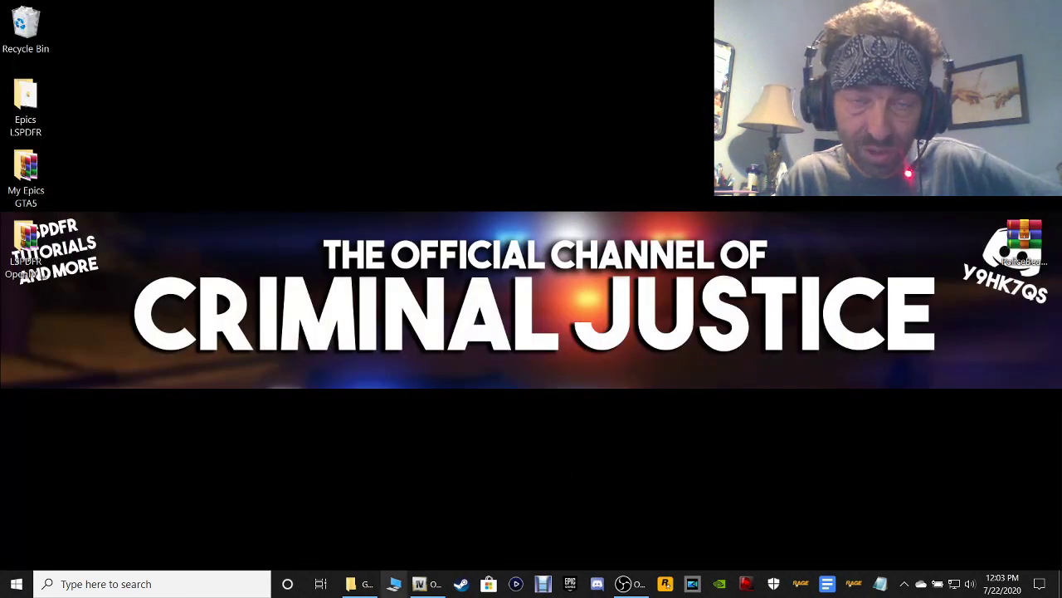
left_click(366, 585)
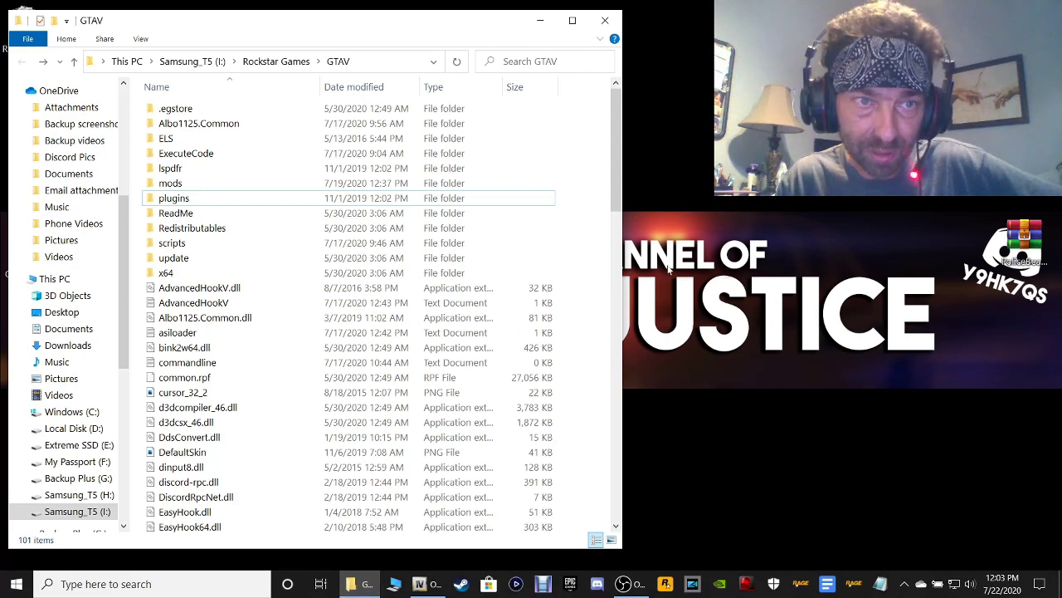
left_click(538, 21)
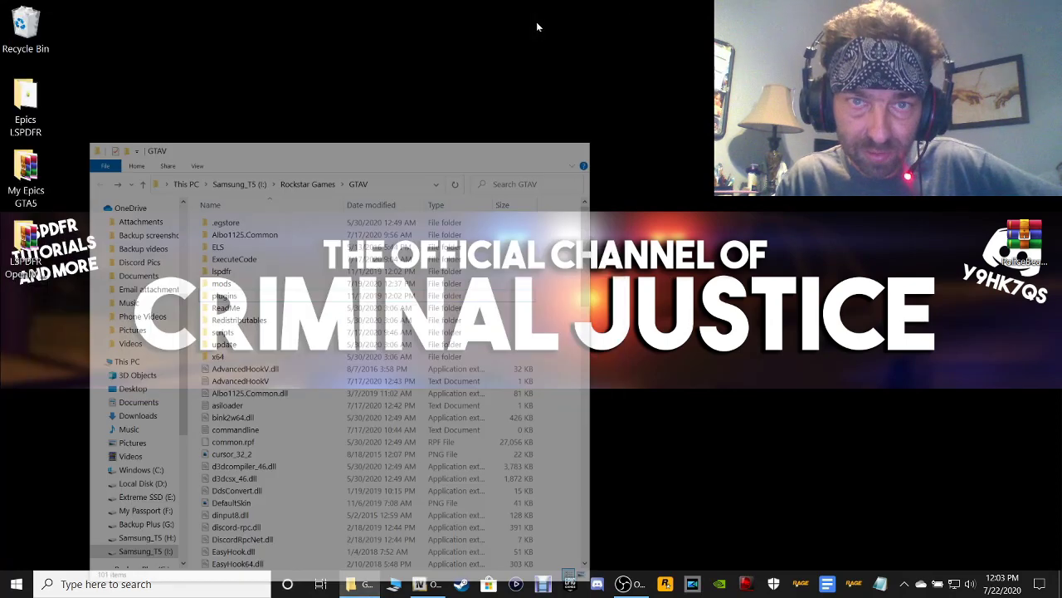
left_click(421, 583)
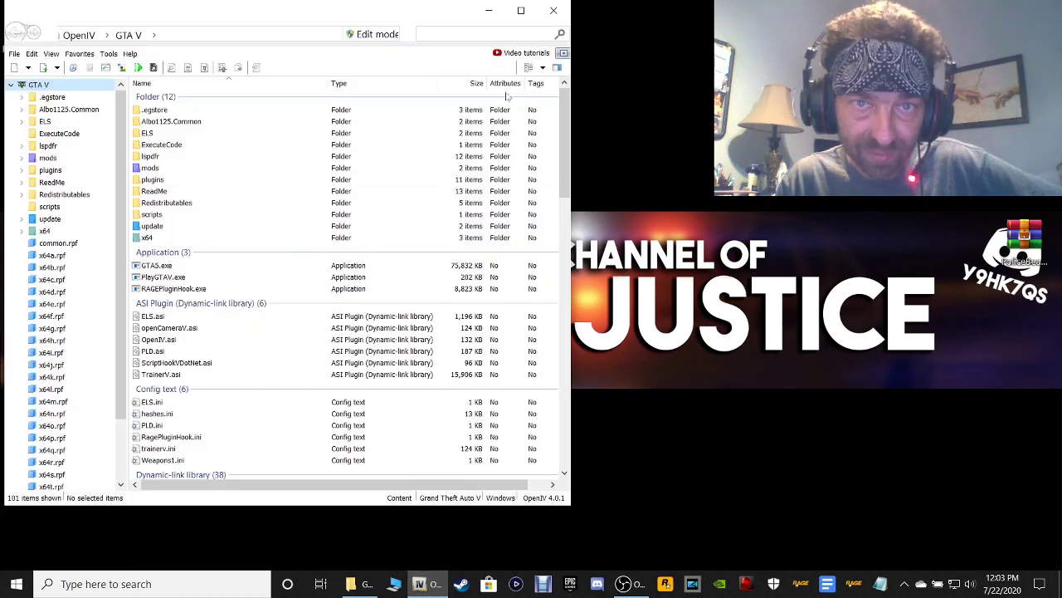
left_click(492, 11)
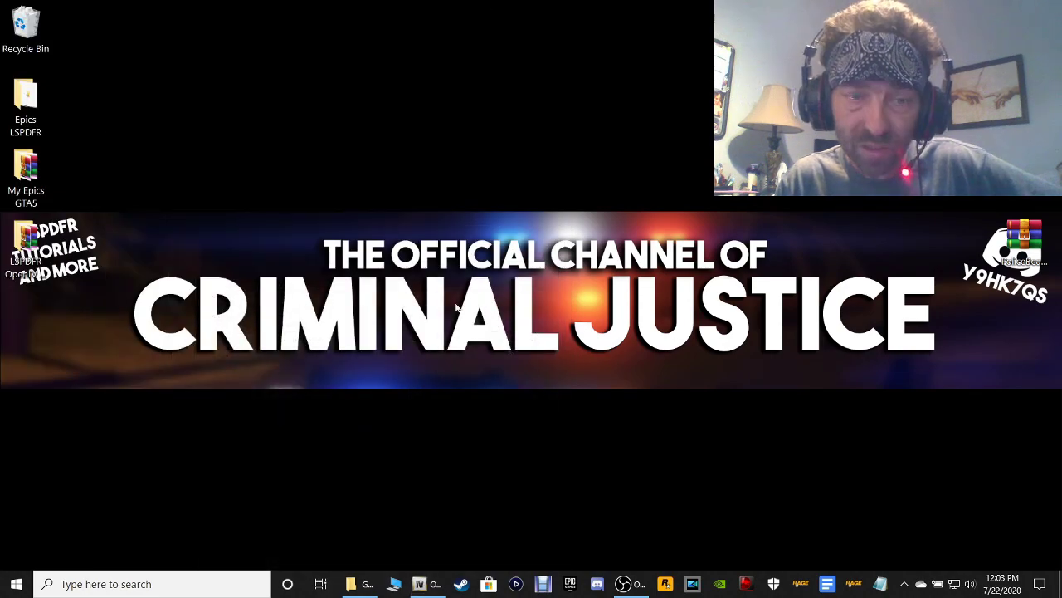
left_click(357, 579)
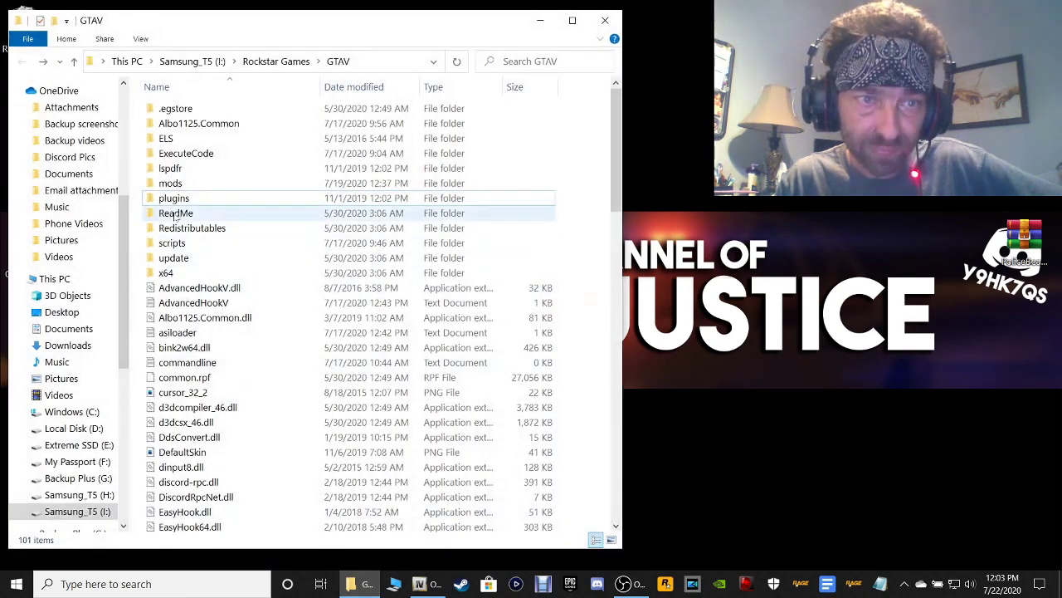
double_click(172, 184)
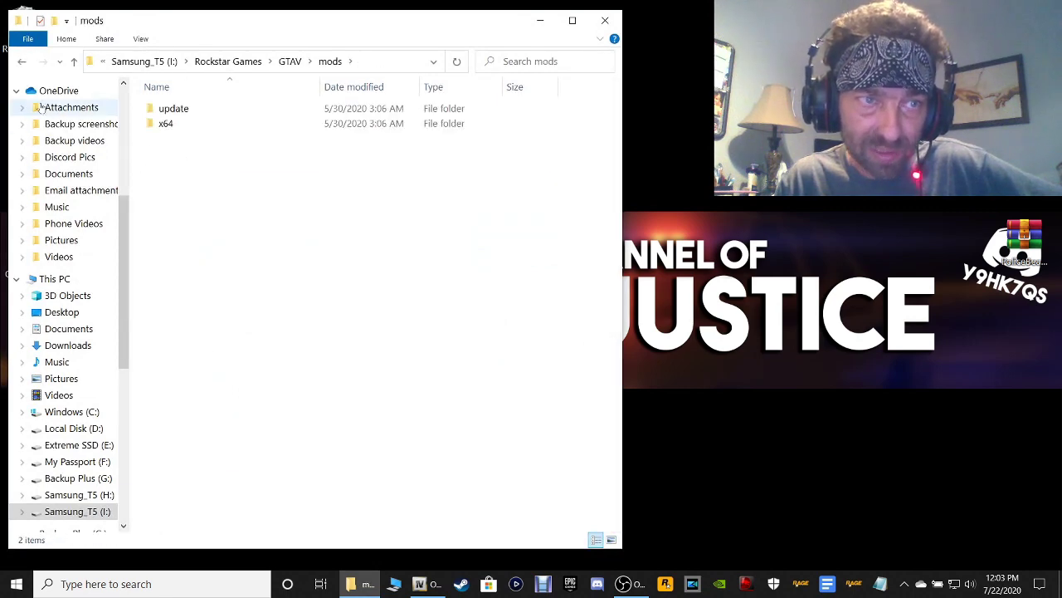
left_click(23, 63)
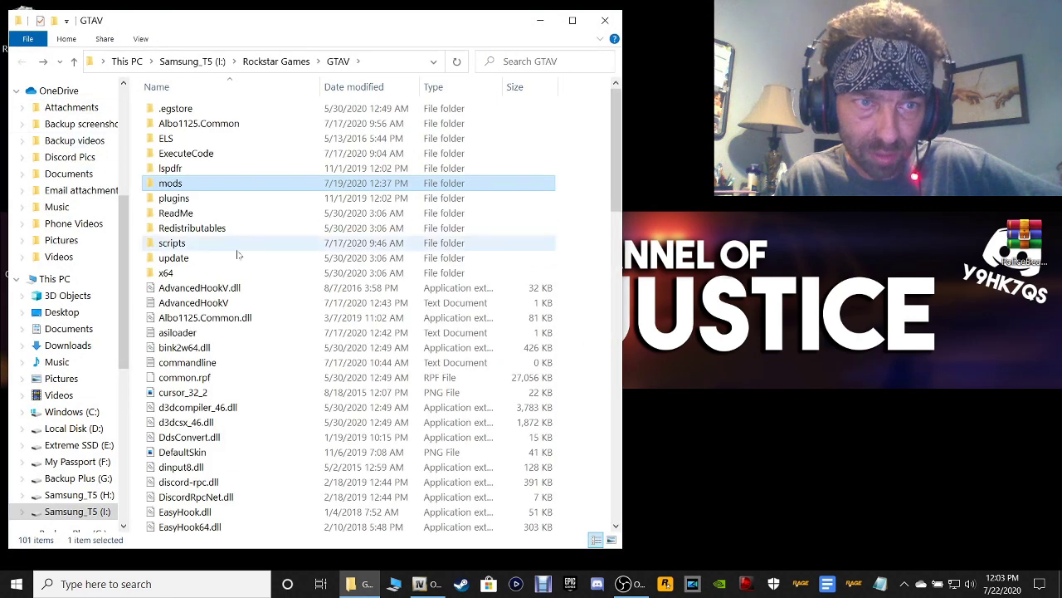
left_click(540, 20)
left_click(427, 584)
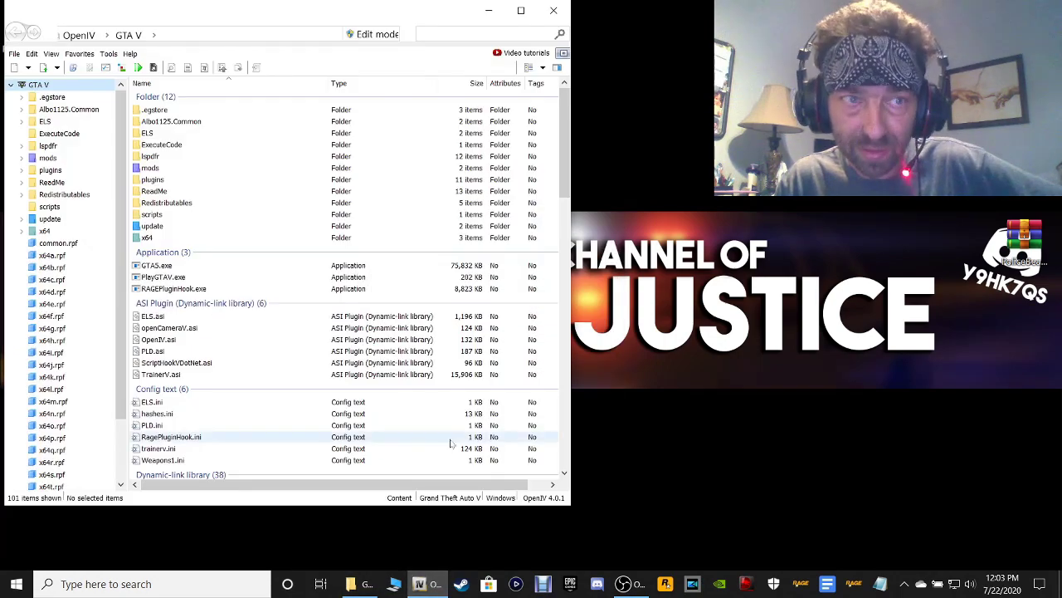
left_click(489, 10)
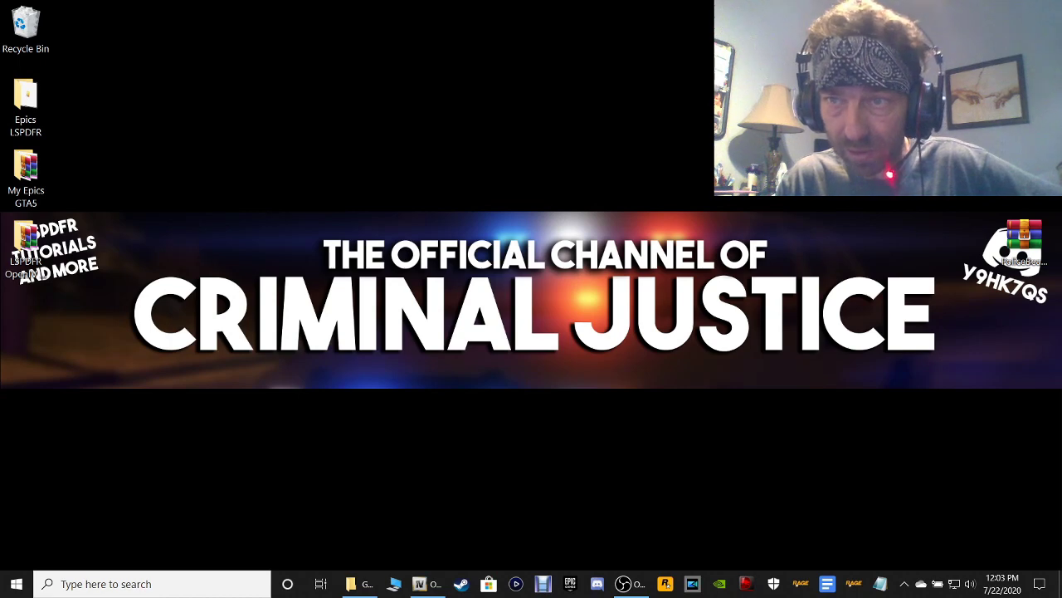
Step: Open the EUP_L_O_8.1 archive in WinRAR and check its package file and plugins folder
double_click(1024, 240)
left_click_drag(743, 230, 689, 166)
left_click(688, 208)
left_click(669, 167)
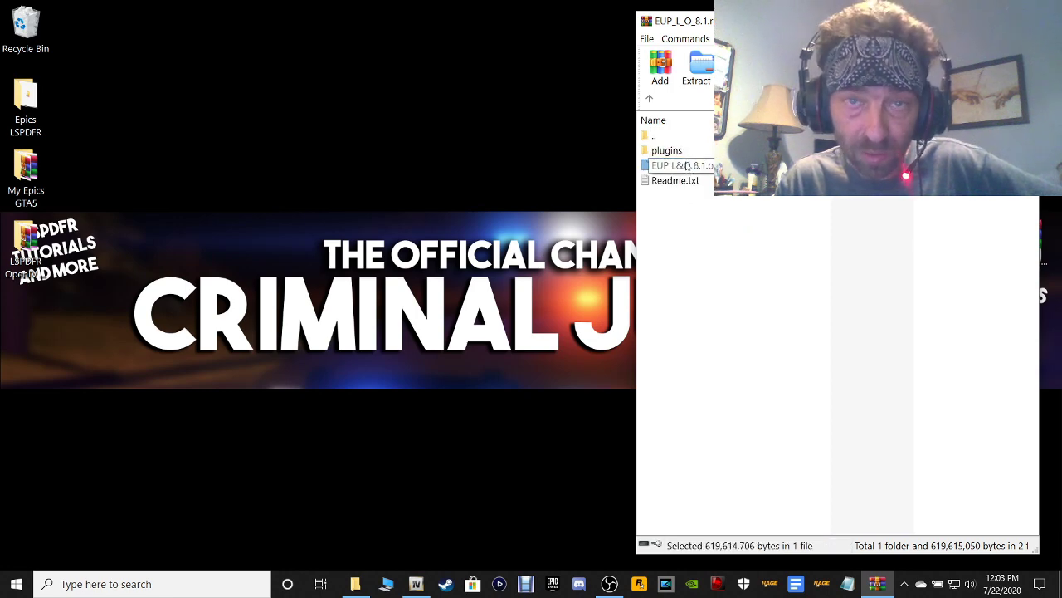
key("Up")
left_click(725, 249)
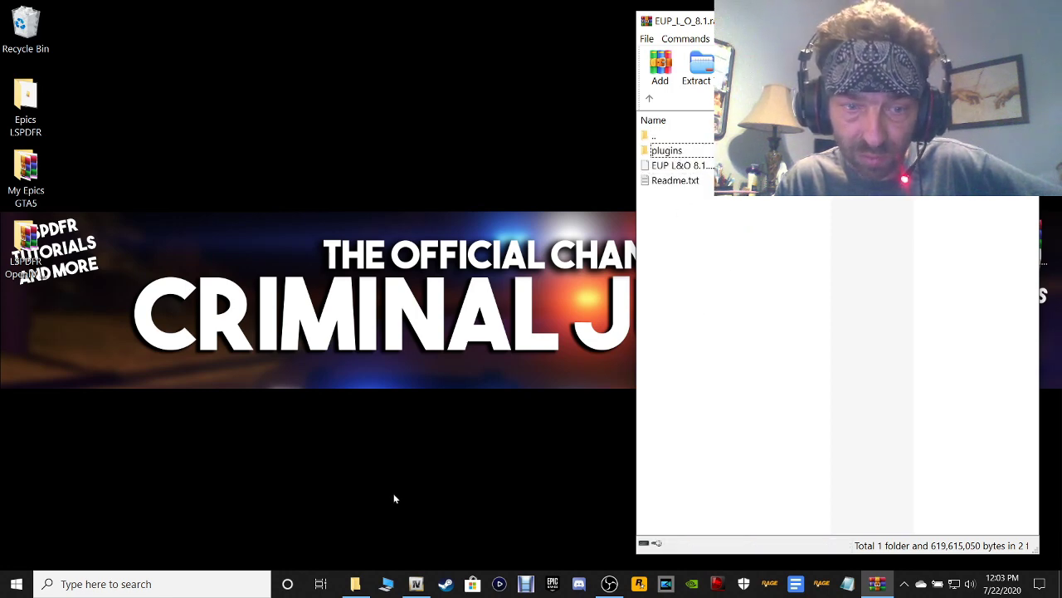
Step: Copy the archive's plugins folder into the GTAV game folder, then hide that window
left_click(355, 584)
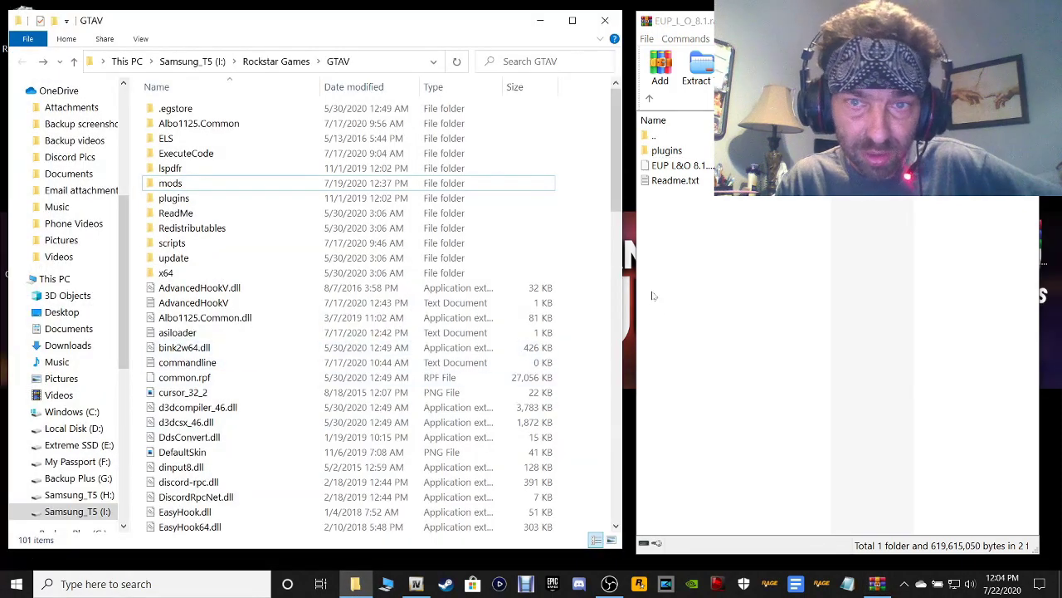
left_click(664, 151)
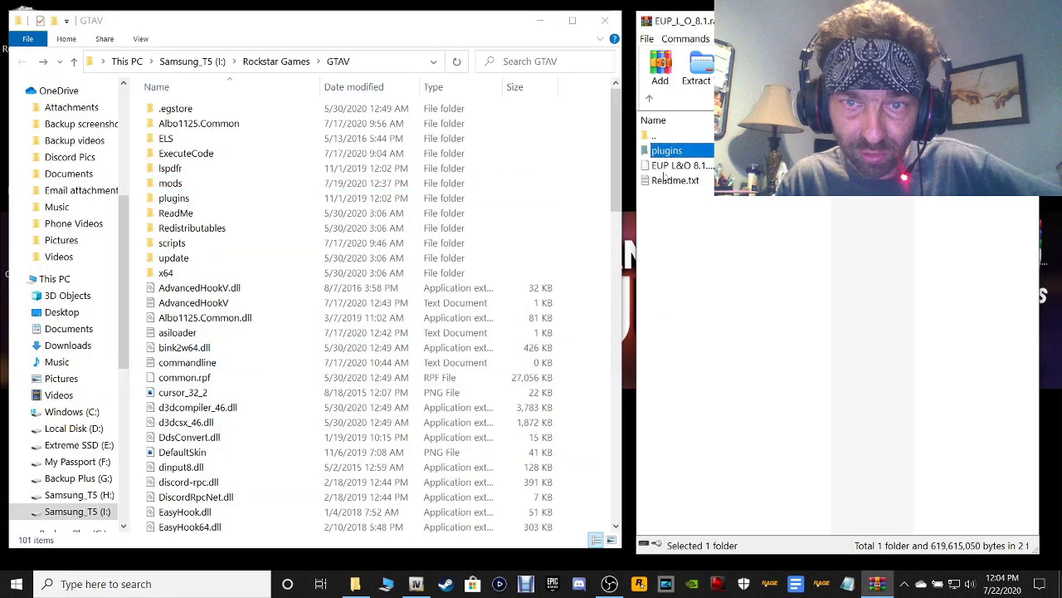
left_click_drag(661, 150, 580, 442)
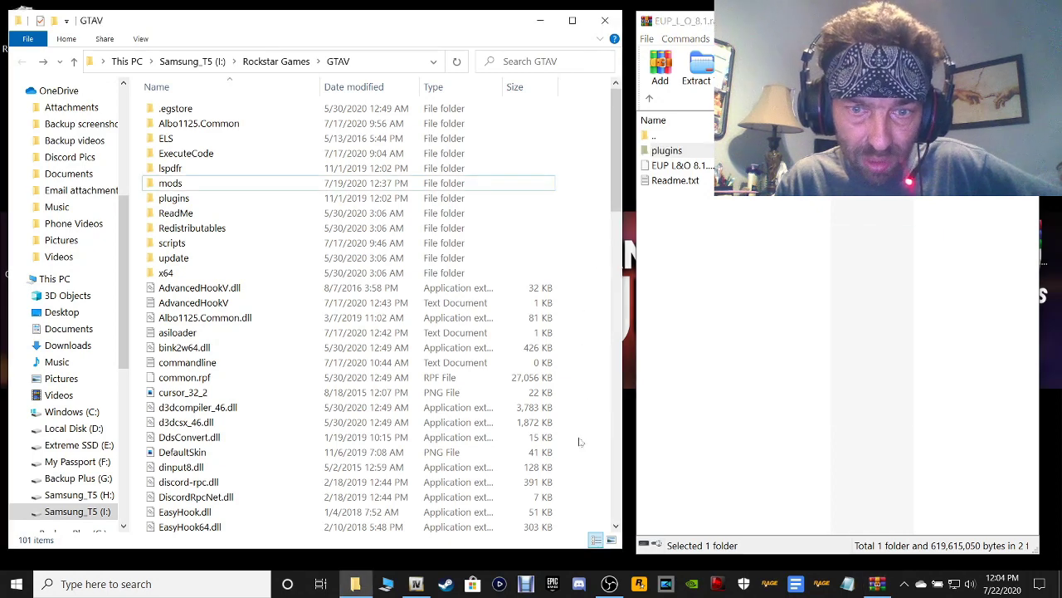
left_click(580, 441)
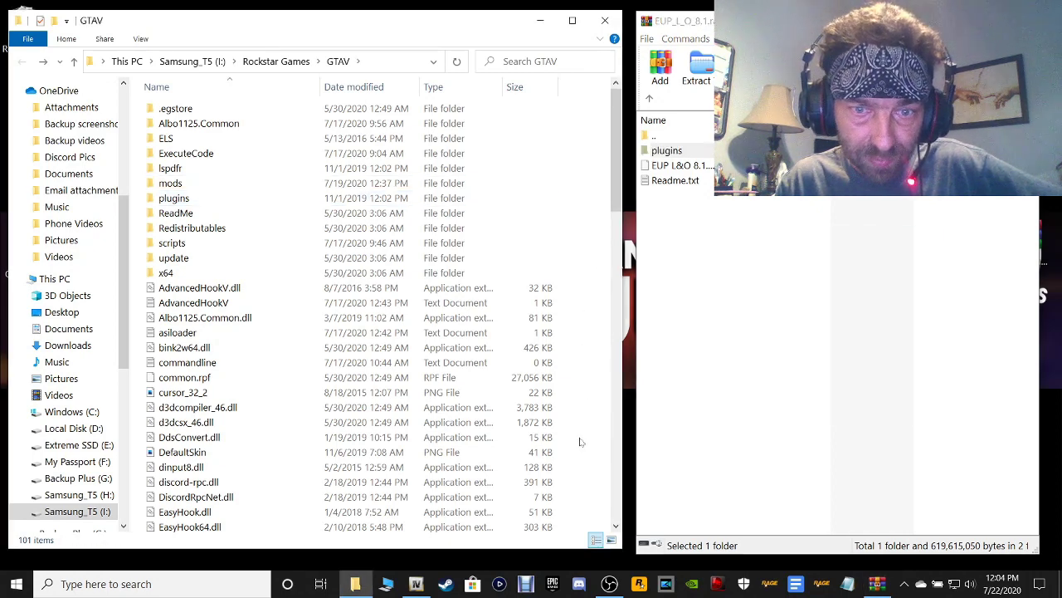
left_click(678, 287)
left_click(536, 20)
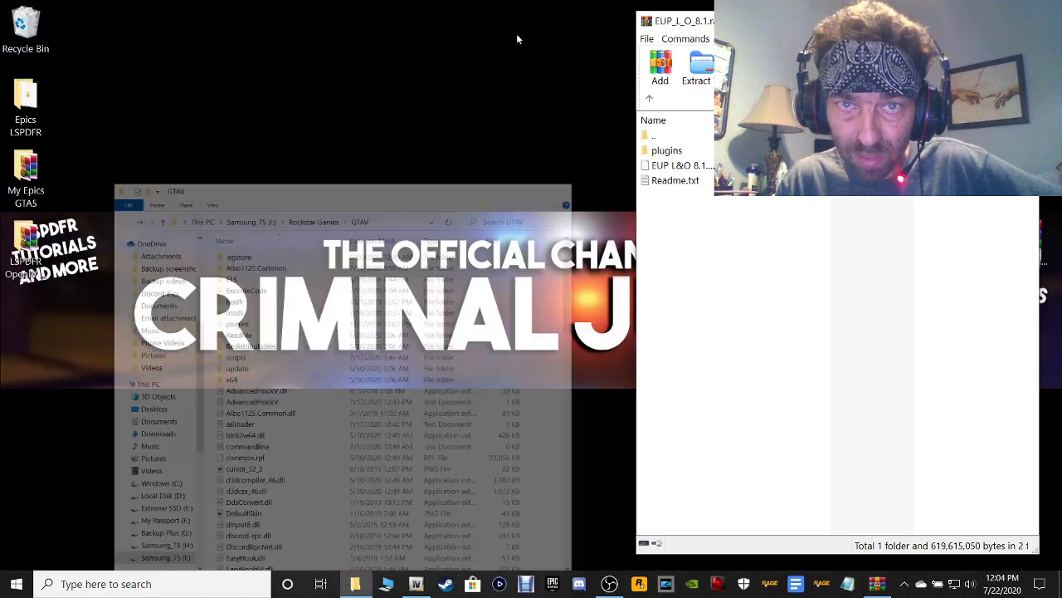
Step: Extract EUP L&O 8.1.oiv from the archive onto the desktop
left_click(660, 168)
left_click(660, 169)
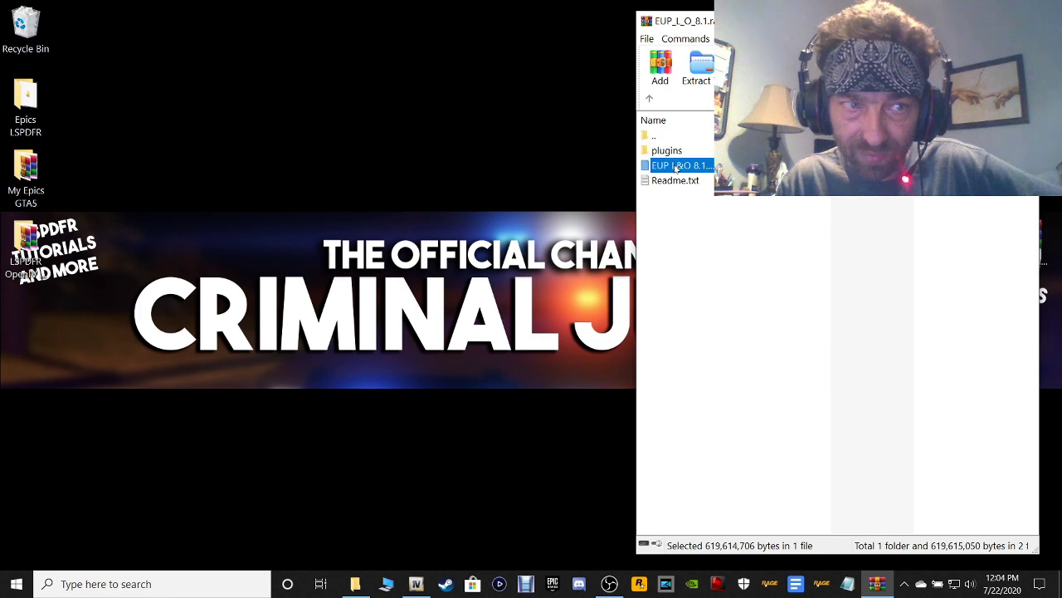
left_click_drag(16, 307, 16, 307)
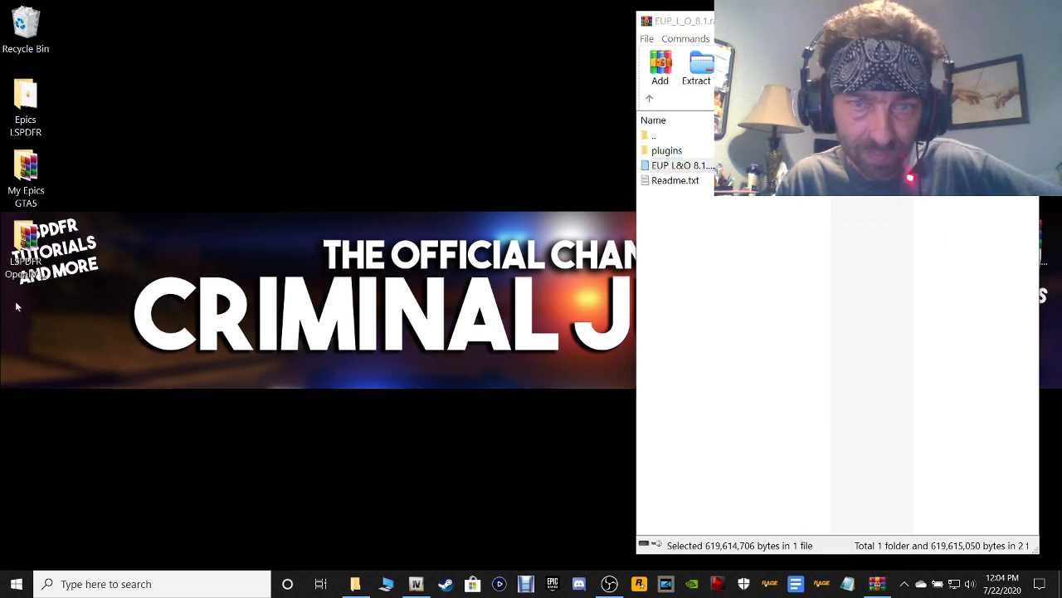
left_click(738, 329)
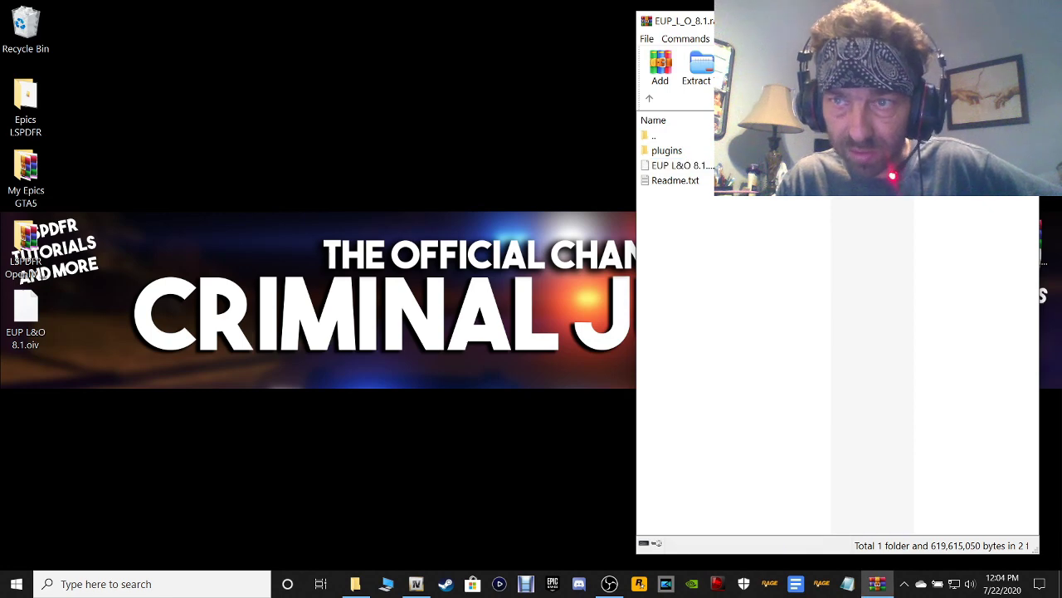
Step: Delete the leftover desktop file and bring OpenIV back up
right_click(1025, 194)
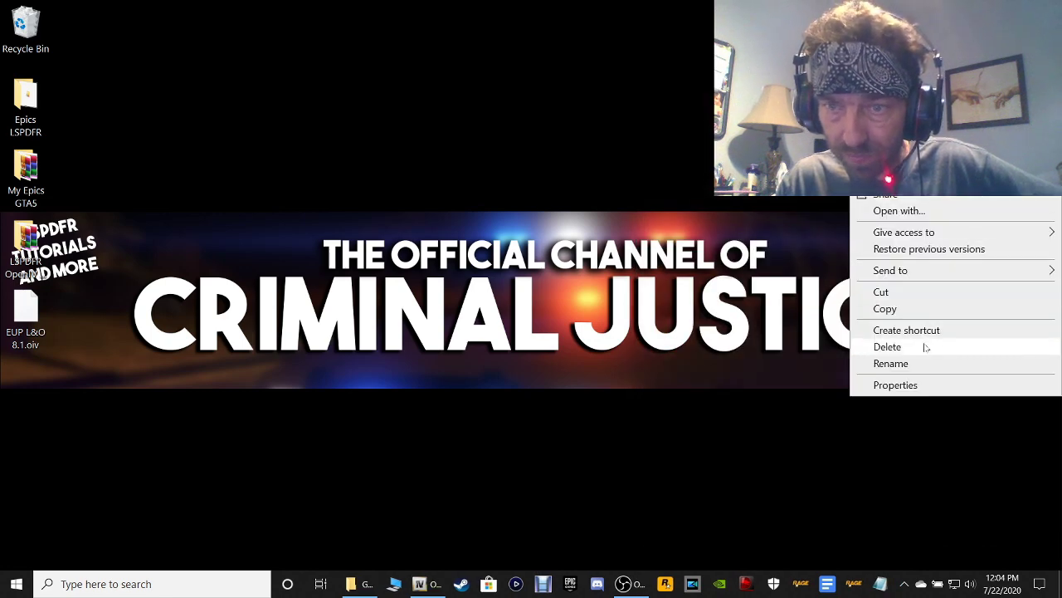
left_click(925, 346)
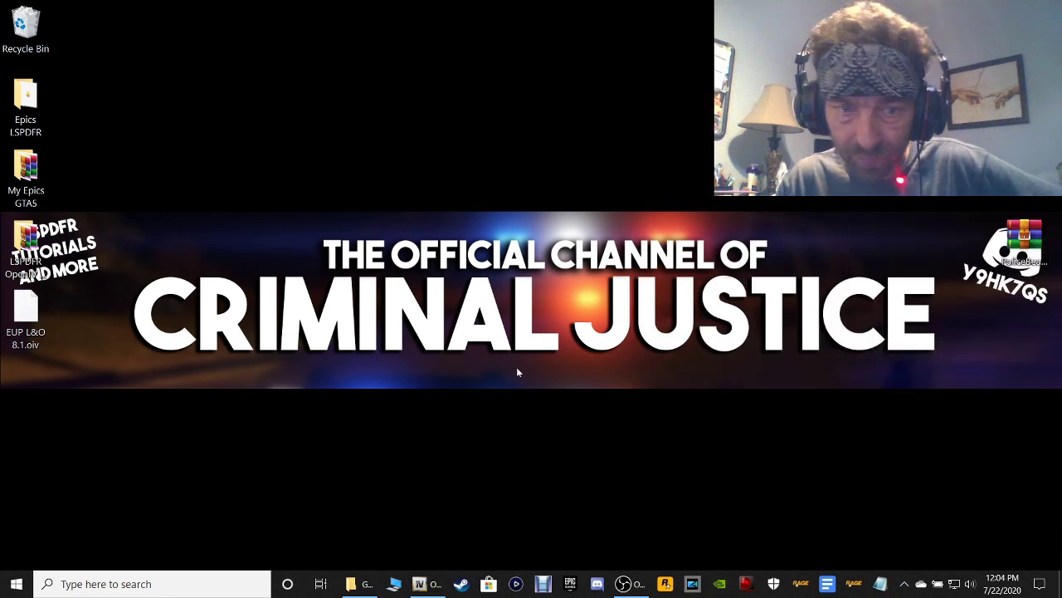
left_click(418, 584)
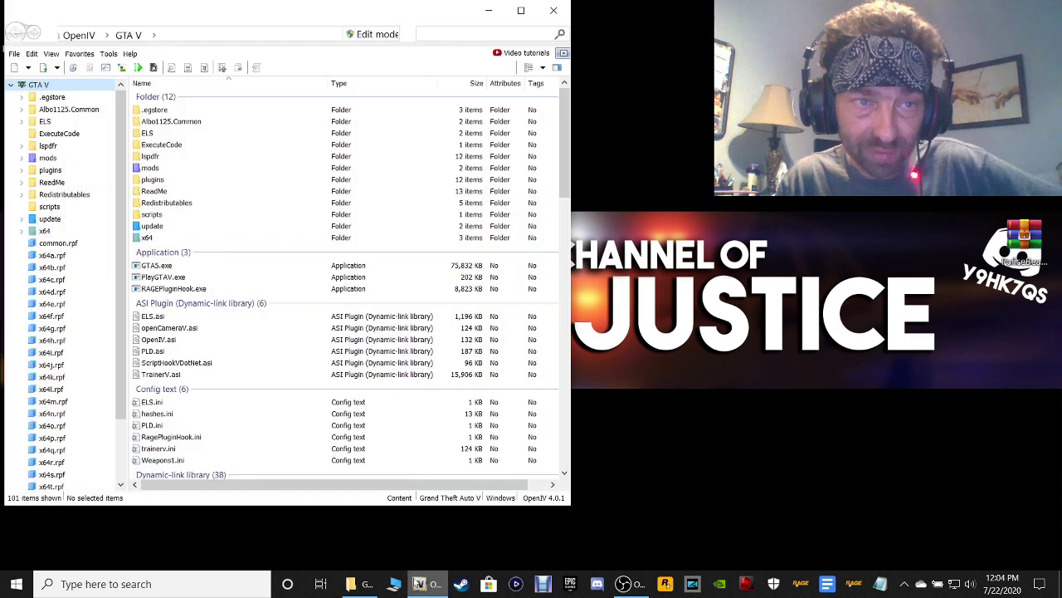
Step: Load EUP L&O 8.1.oiv from the Desktop into OpenIV's Package Installer
left_click(122, 69)
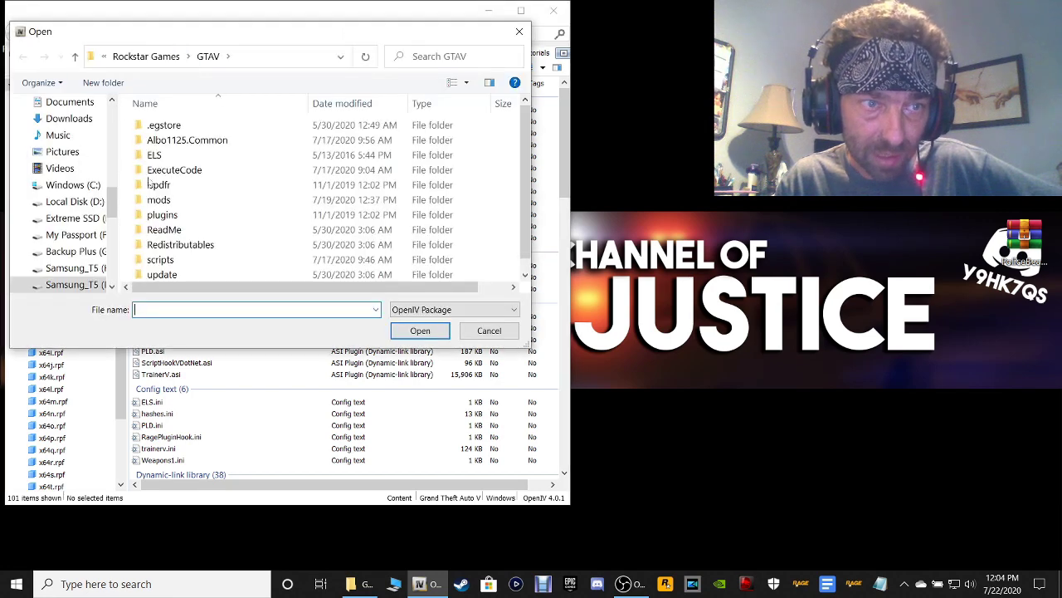
scroll(60, 209, "up", 1)
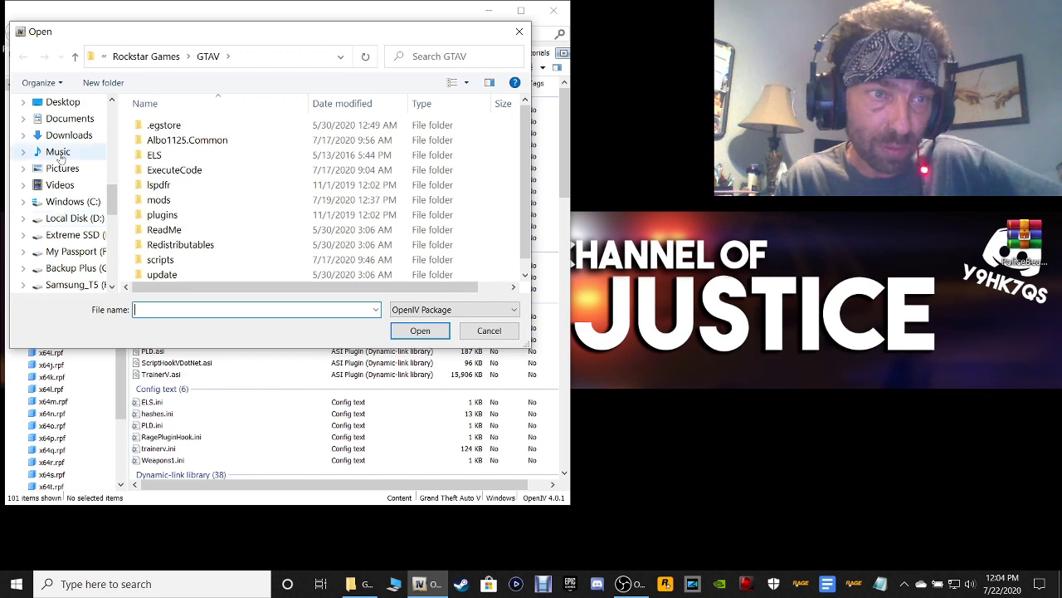
left_click(65, 103)
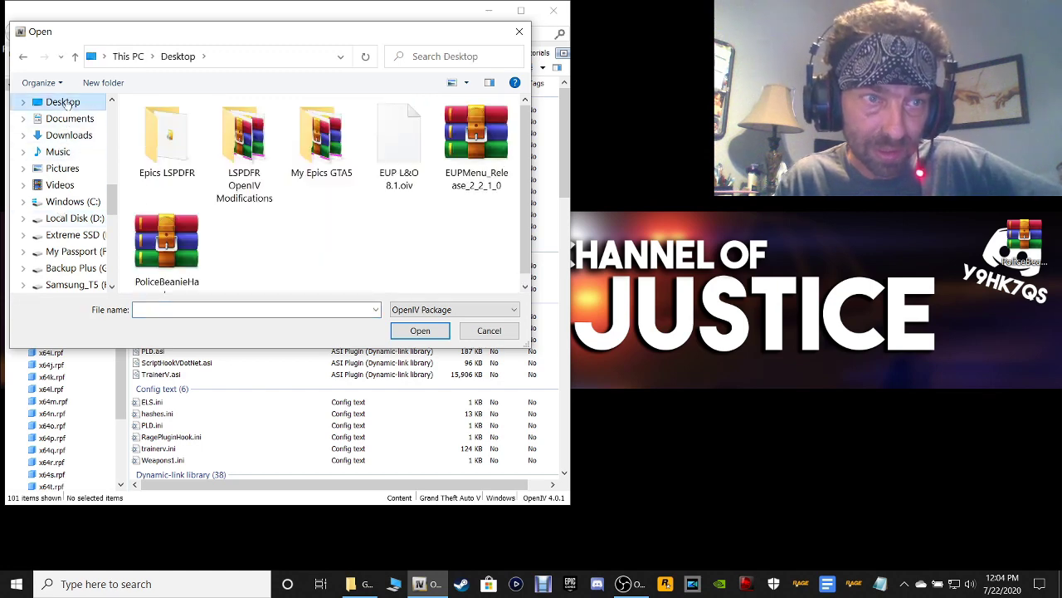
double_click(400, 179)
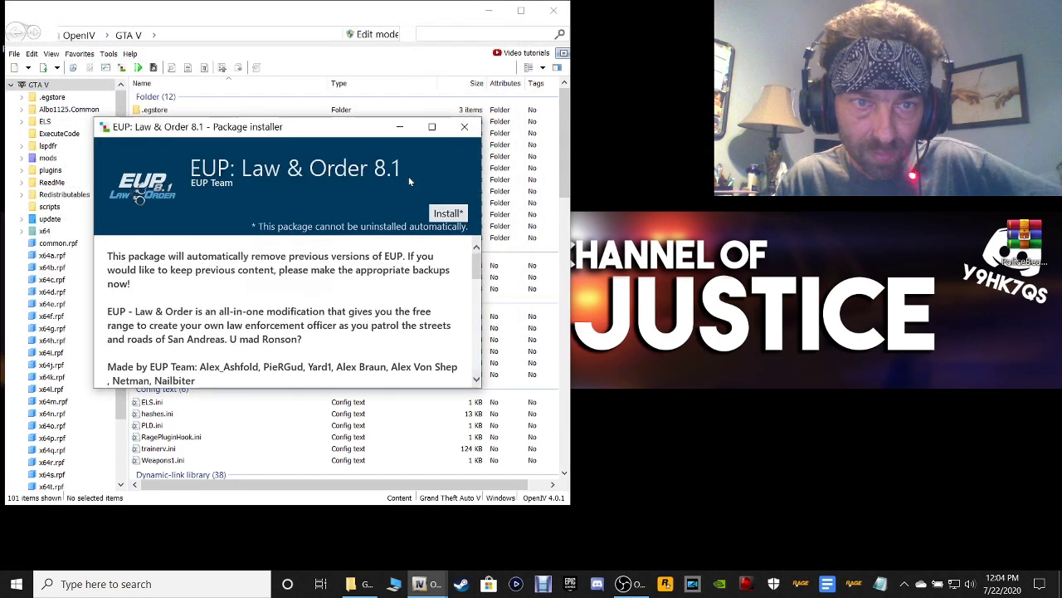
Step: Install EUP: Law & Order 8.1 into the mods folder, close the installer, and minimize OpenIV
left_click(447, 214)
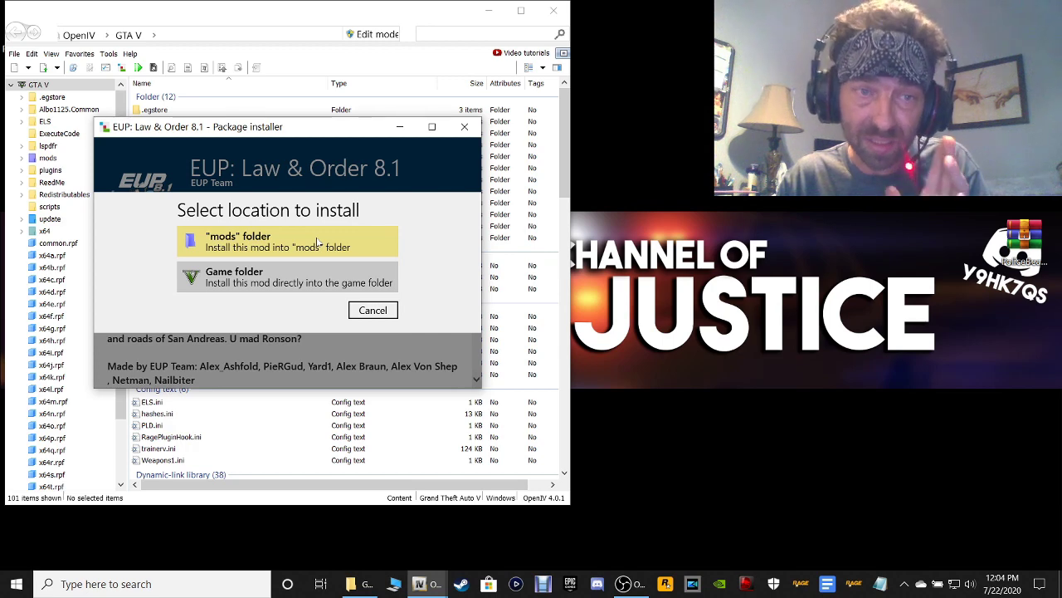
left_click(316, 242)
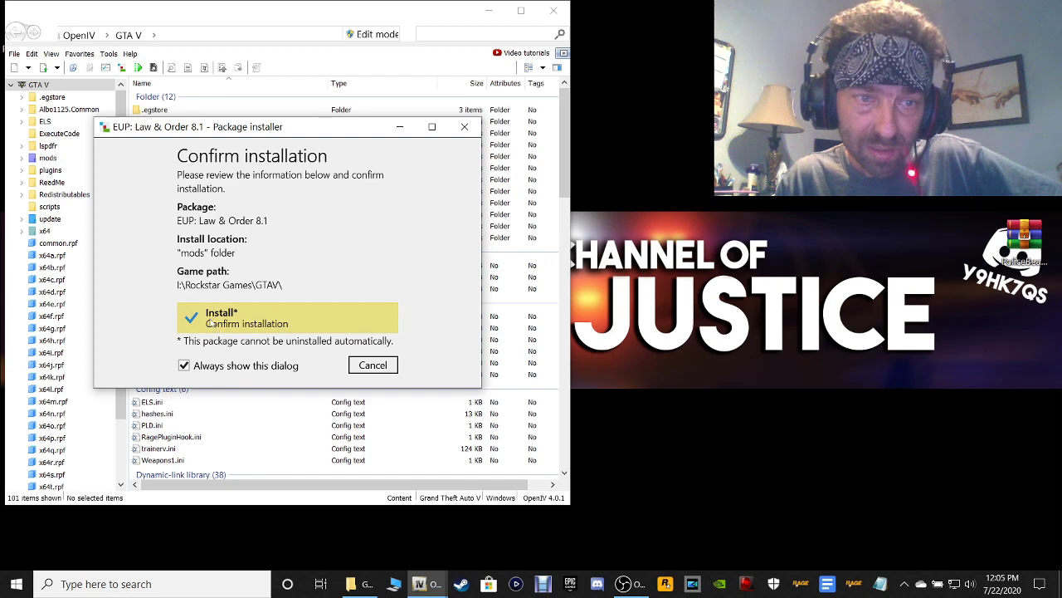
left_click(219, 322)
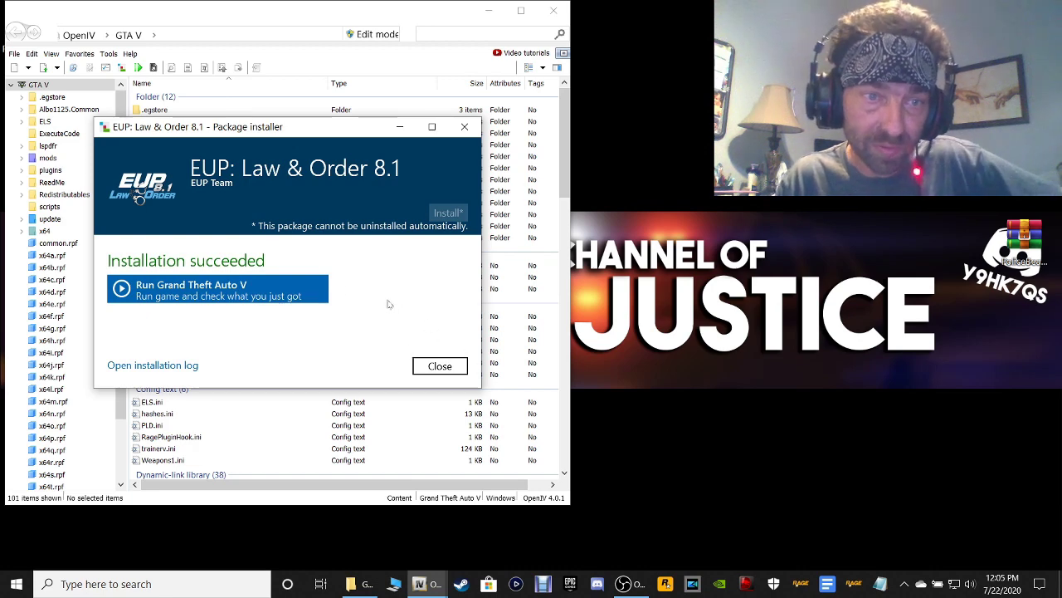
left_click(440, 366)
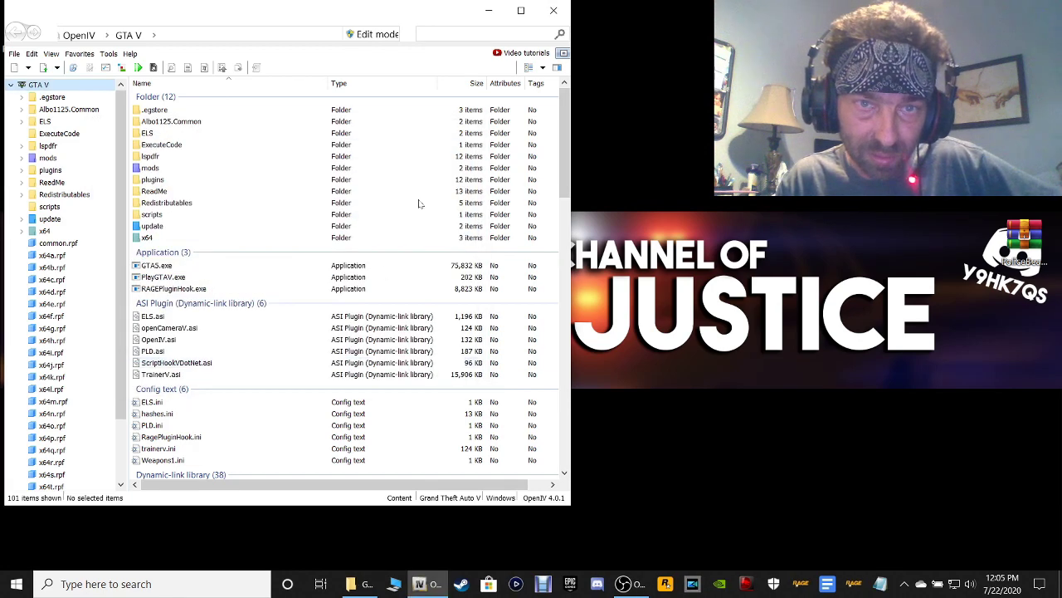
left_click(489, 10)
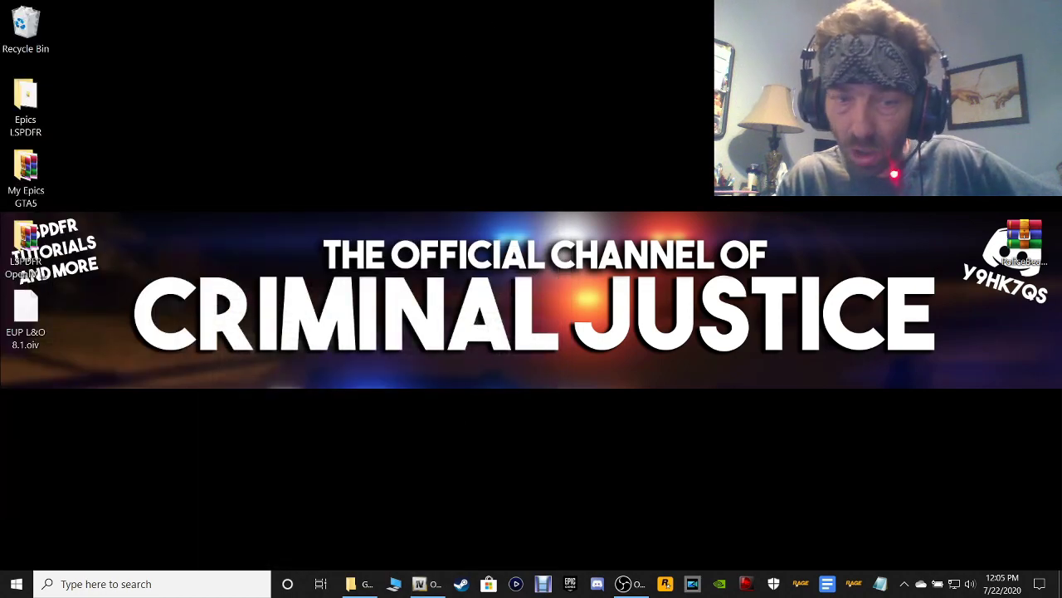
Step: Copy the Plugins folder from the archive's Files folder into the GTAV game folder
left_click(359, 585)
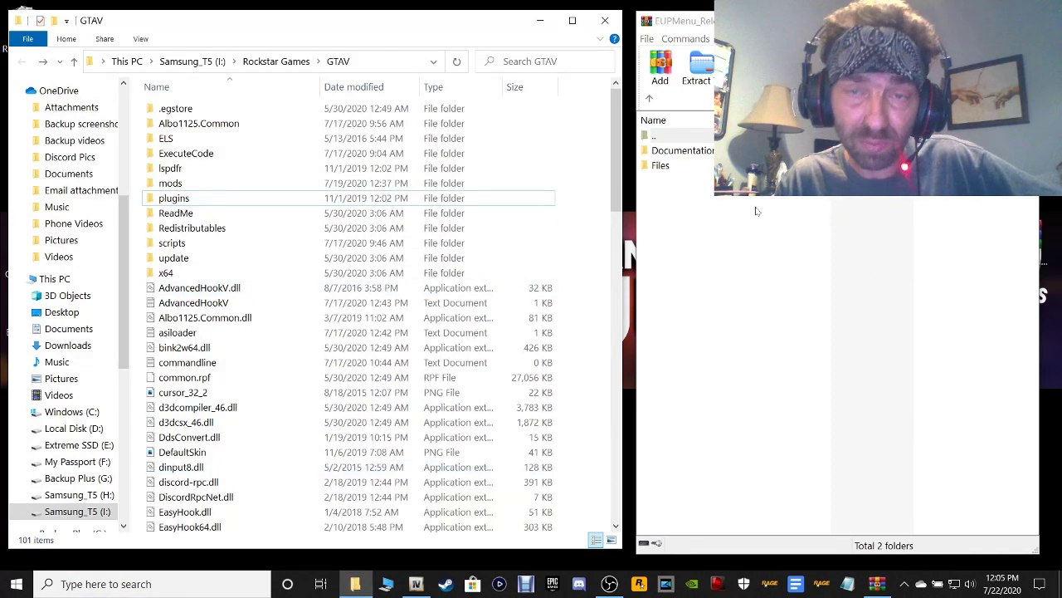
double_click(659, 166)
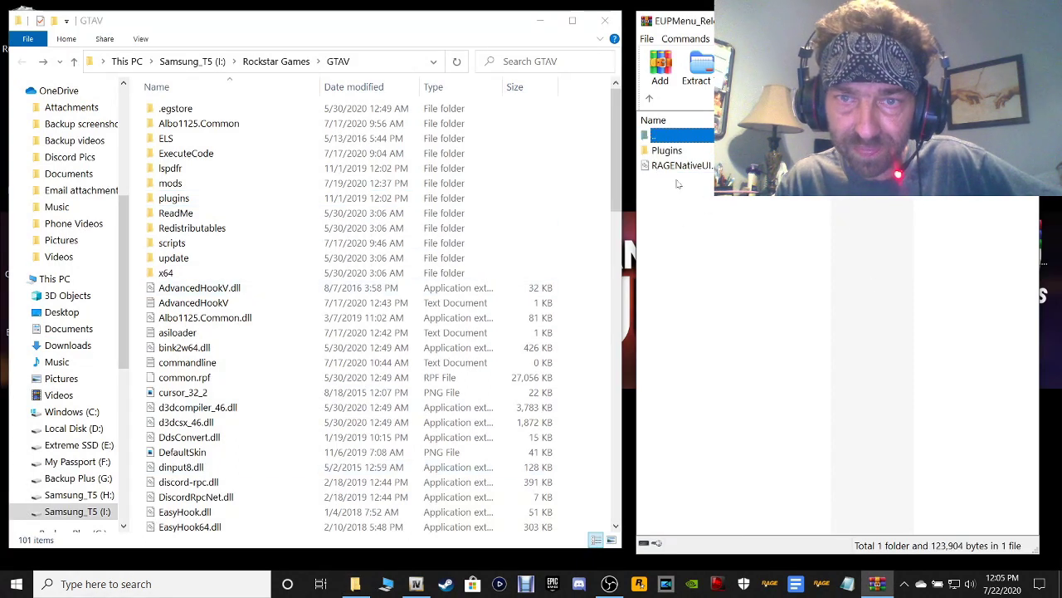
left_click(667, 152)
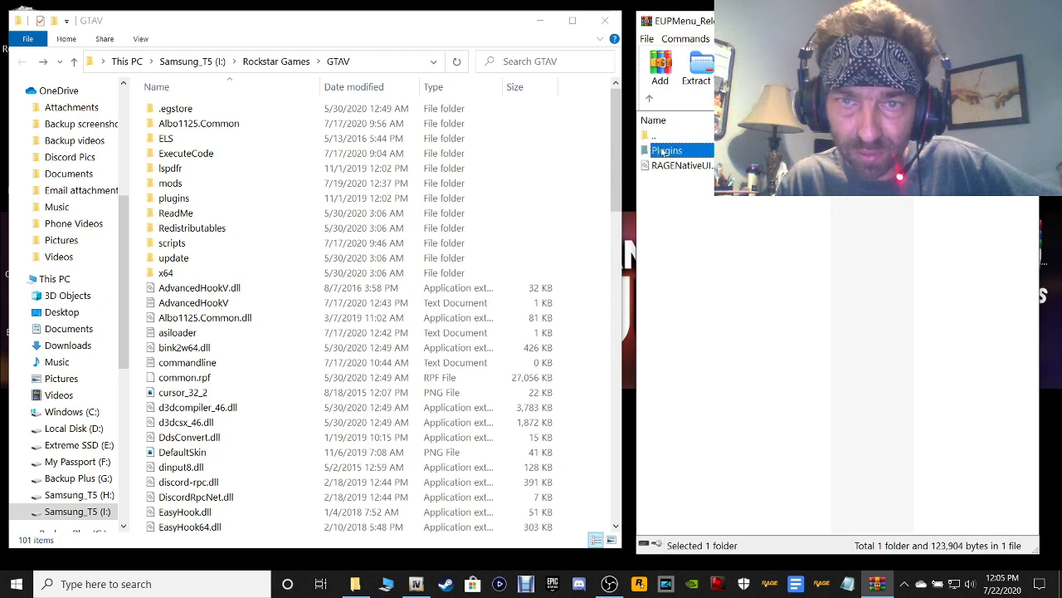
left_click_drag(663, 153, 584, 483)
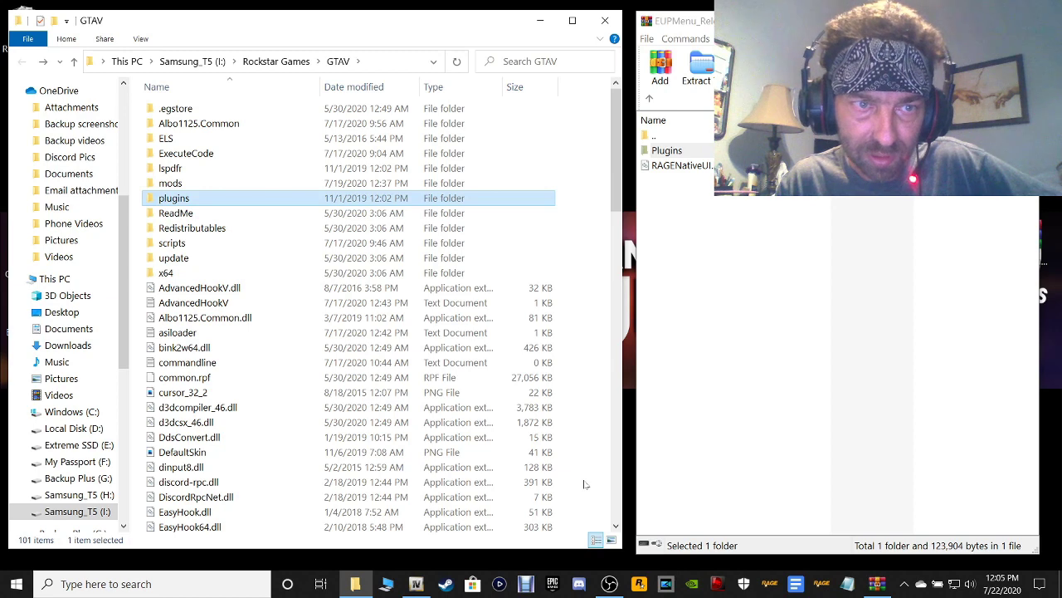
left_click(777, 278)
Step: Close the EUP menu archive, delete it from the desktop, and minimize the GTAV folder
left_click(1033, 20)
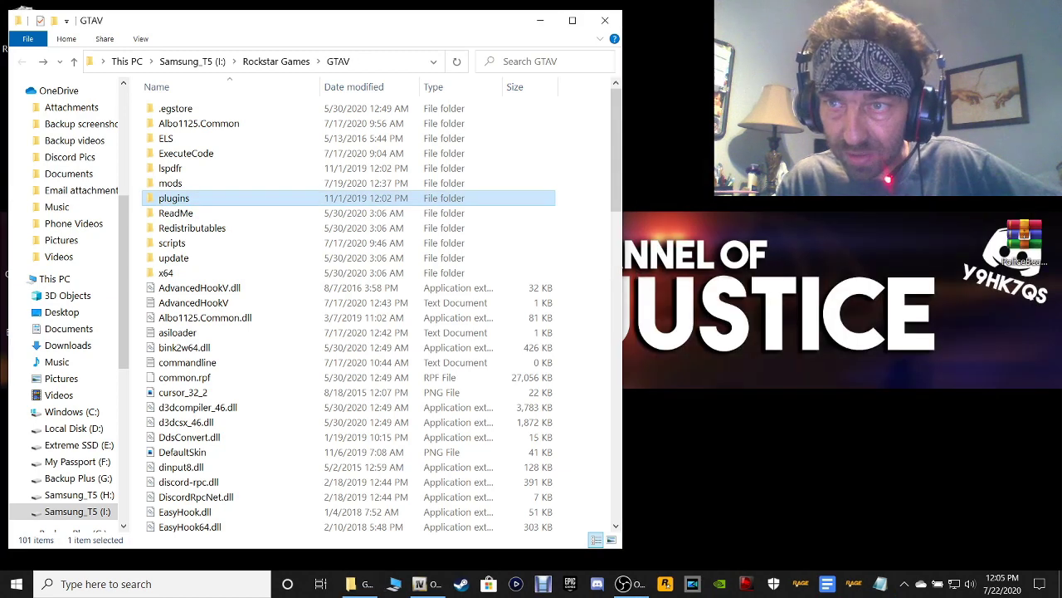
right_click(829, 99)
left_click(859, 405)
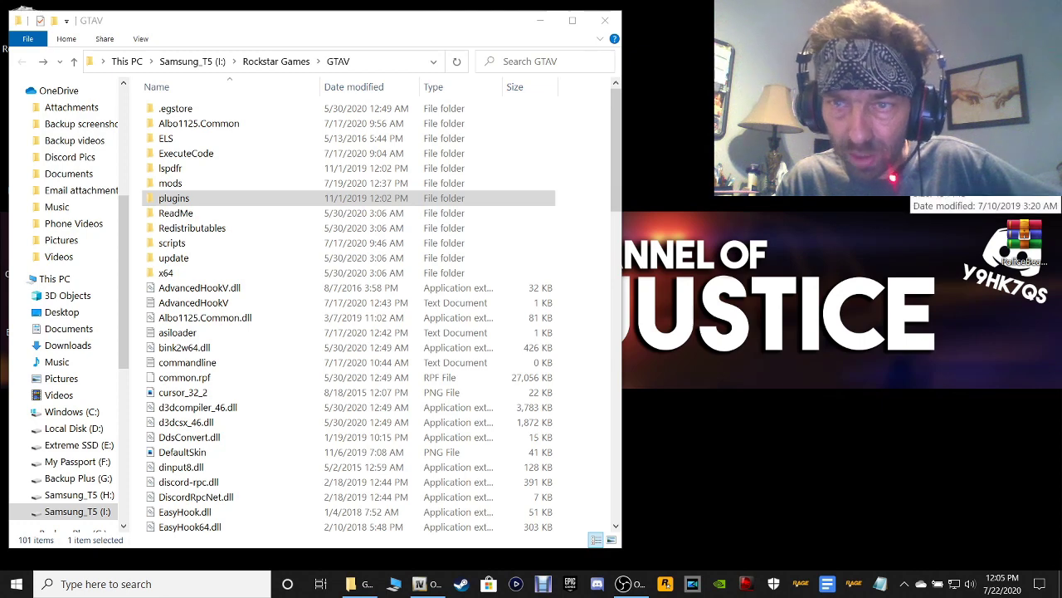
left_click(539, 21)
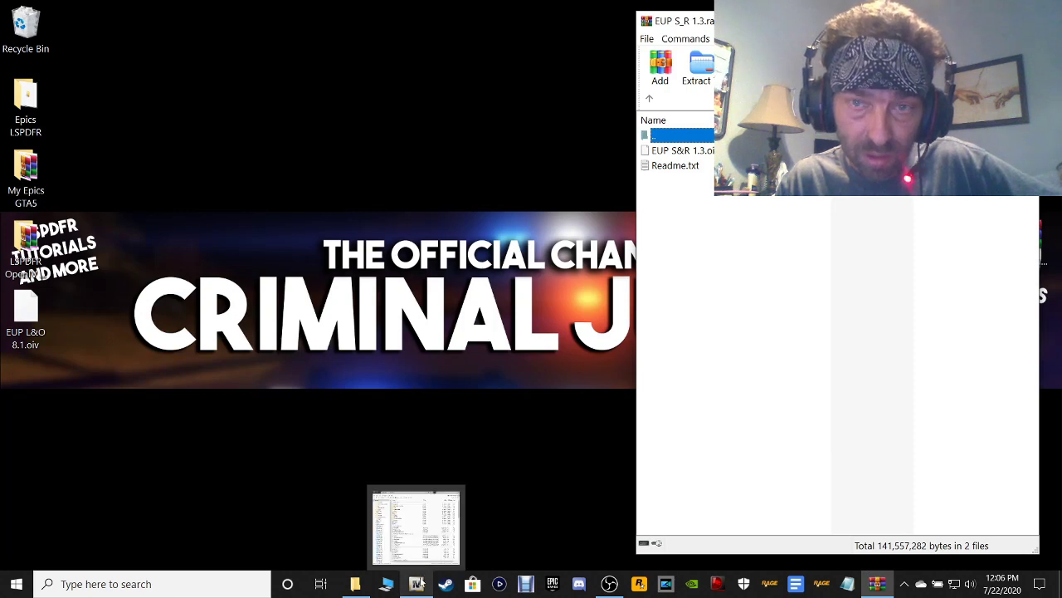
Step: Extract EUP S&R 1.3.oiv to the desktop, replacing the recycled EUP L&O 8.1.oiv
left_click(672, 154)
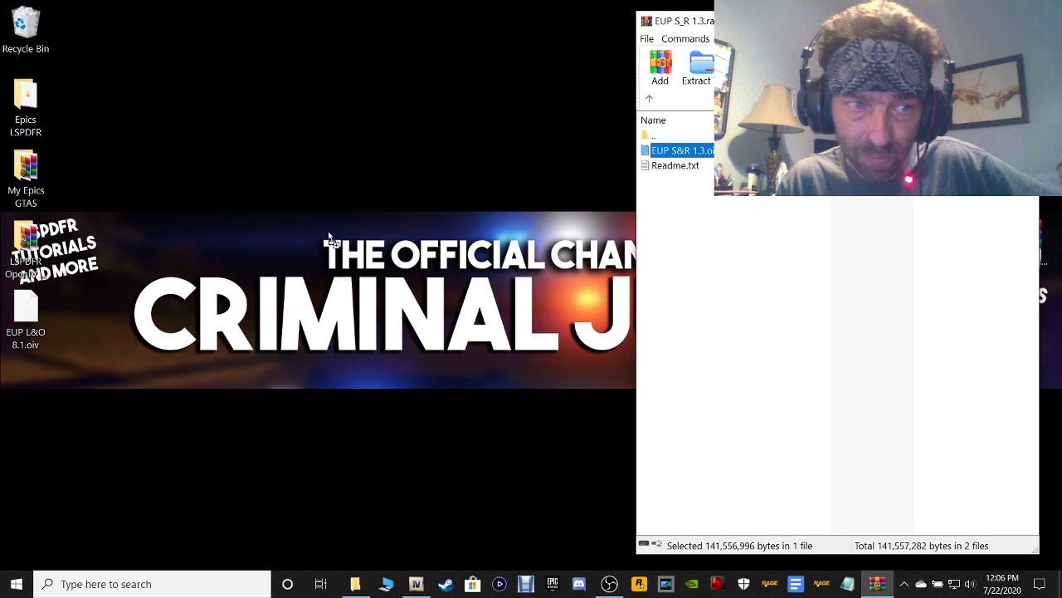
left_click_drag(10, 387, 10, 387)
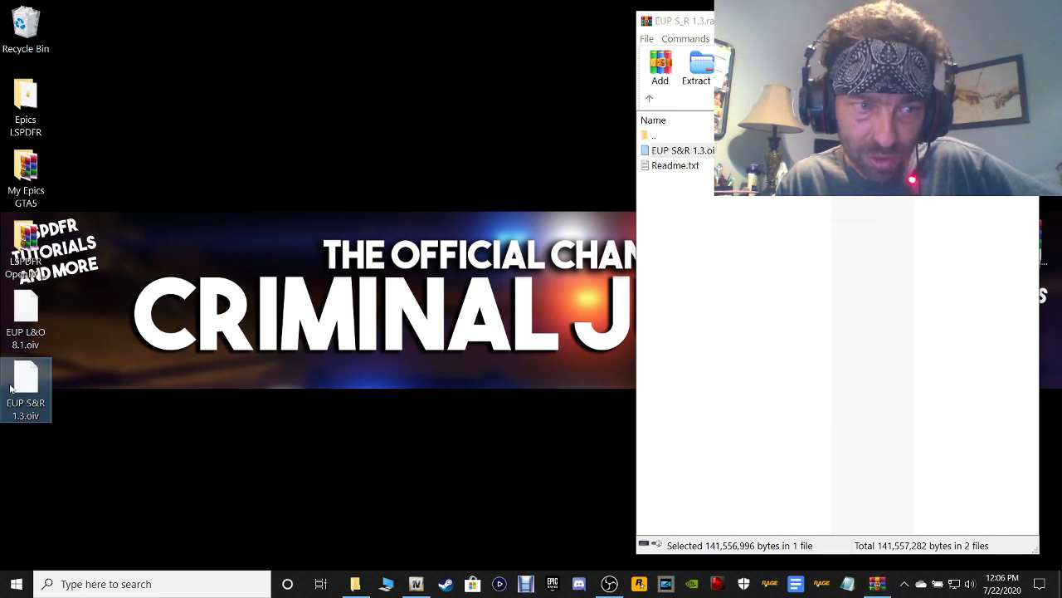
left_click(24, 310)
left_click_drag(24, 310, 39, 30)
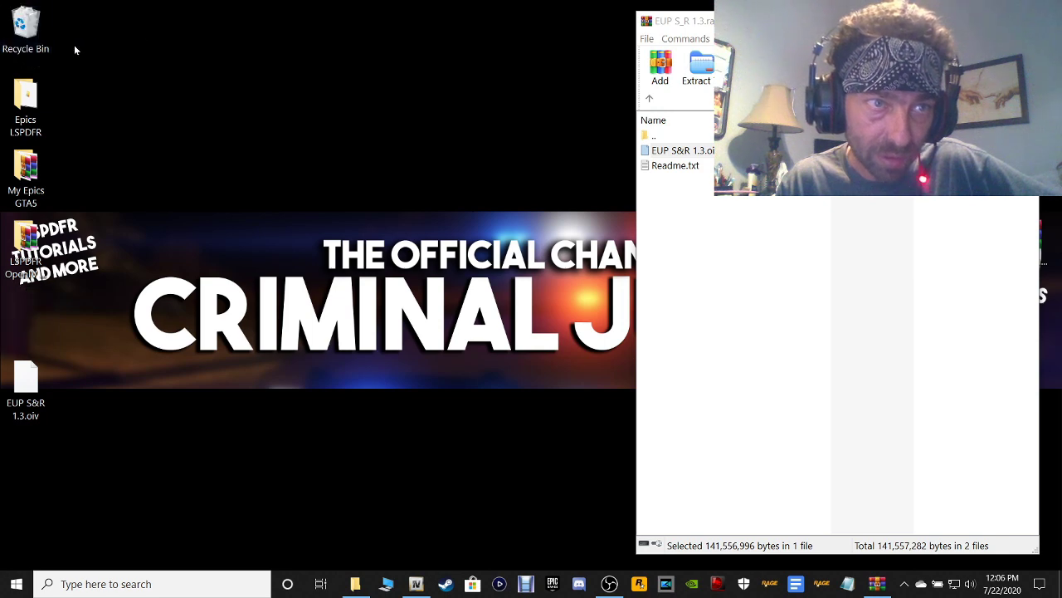
left_click_drag(26, 380, 26, 313)
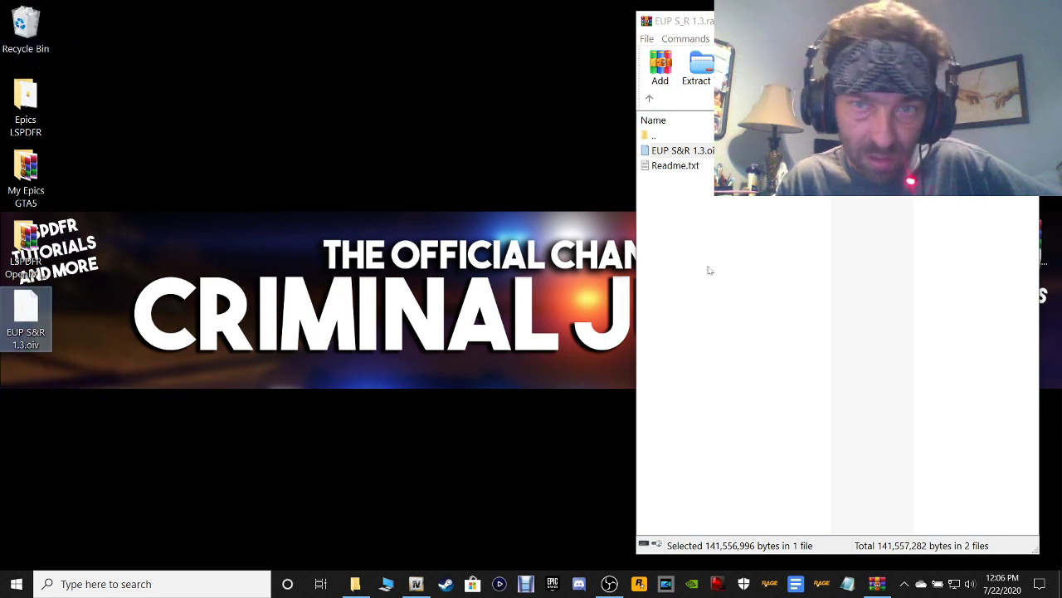
Step: Close the S&R archive, delete it from the desktop, and bring OpenIV back
left_click(718, 267)
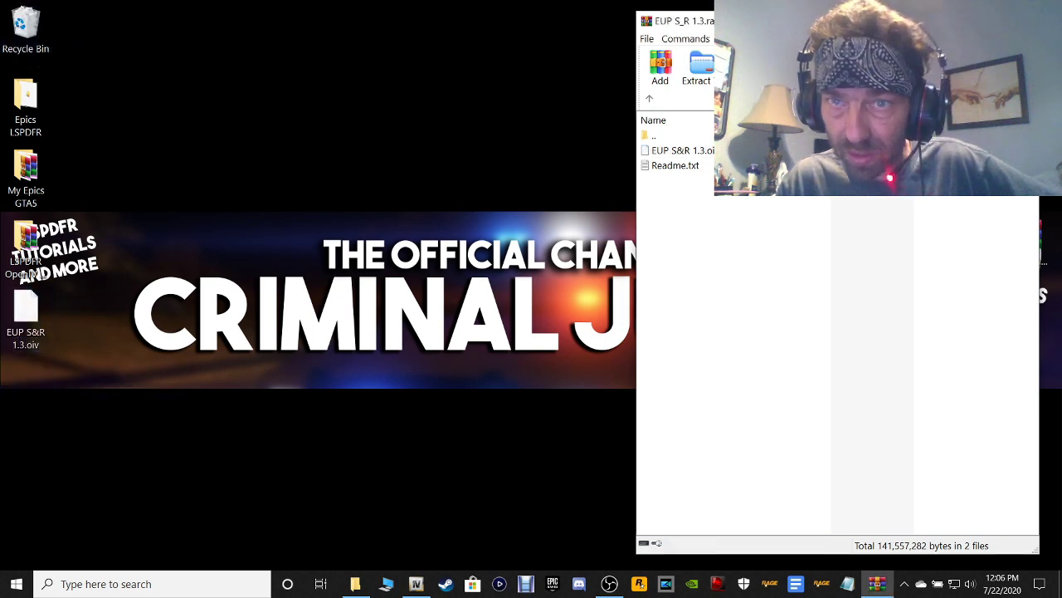
key("alt+F4")
right_click(1024, 241)
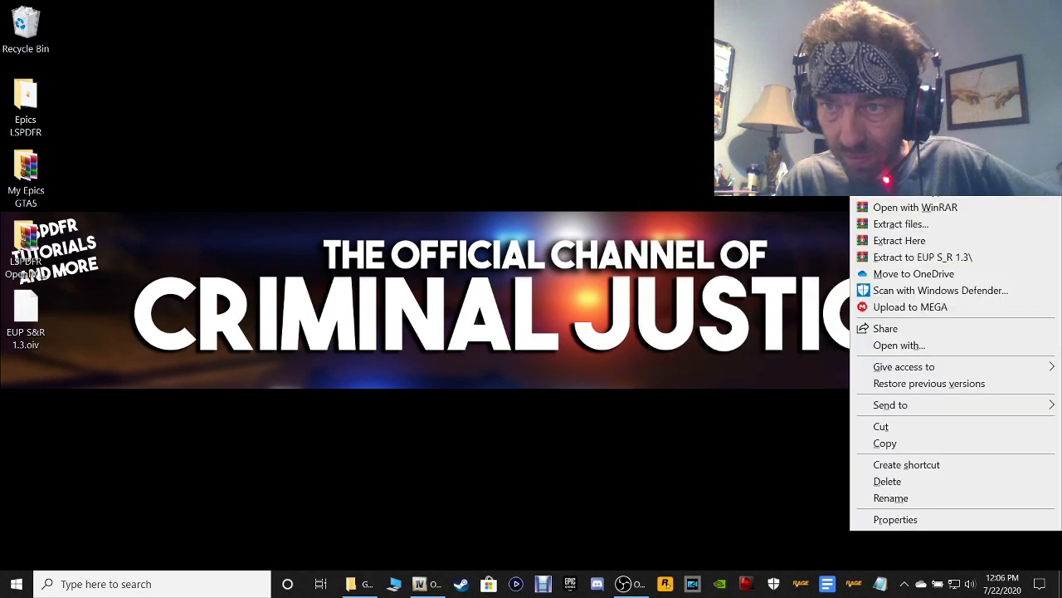
left_click(888, 481)
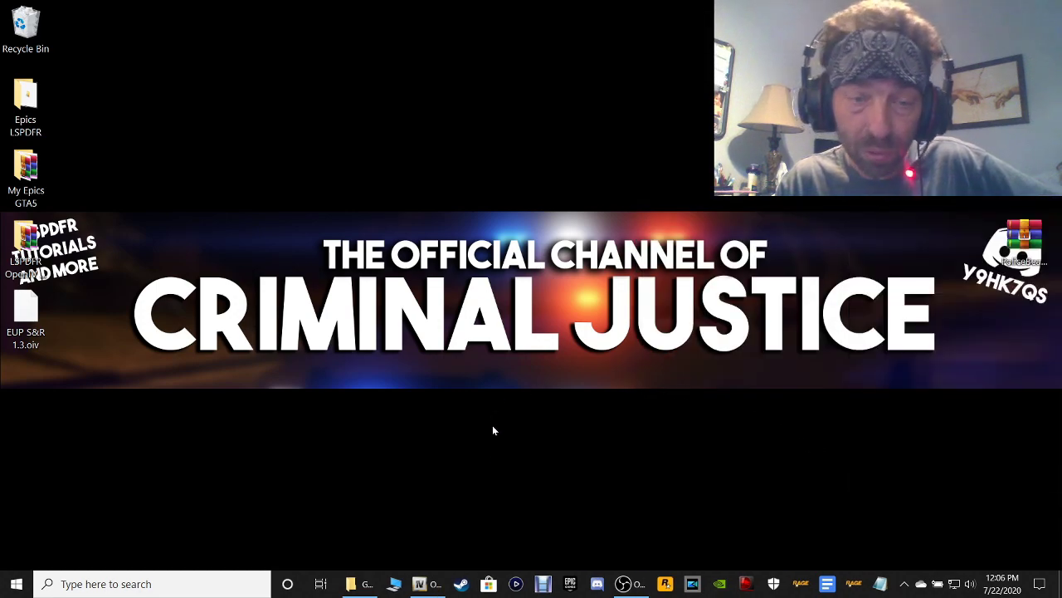
left_click(427, 584)
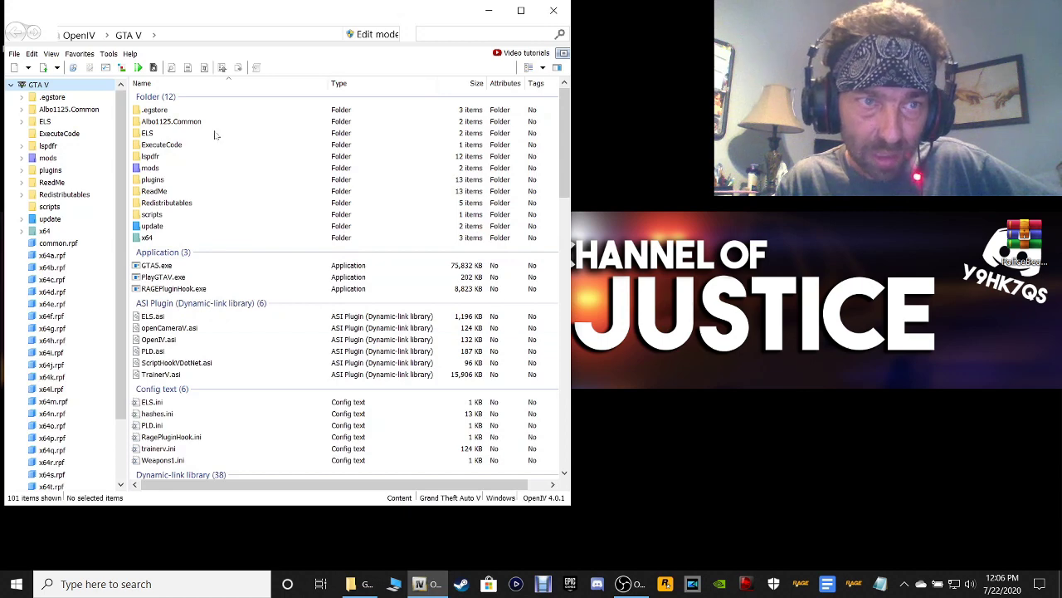
Step: Install EUP S&R 1.3.oiv from the Desktop into the mods folder, then close the installer
left_click(123, 70)
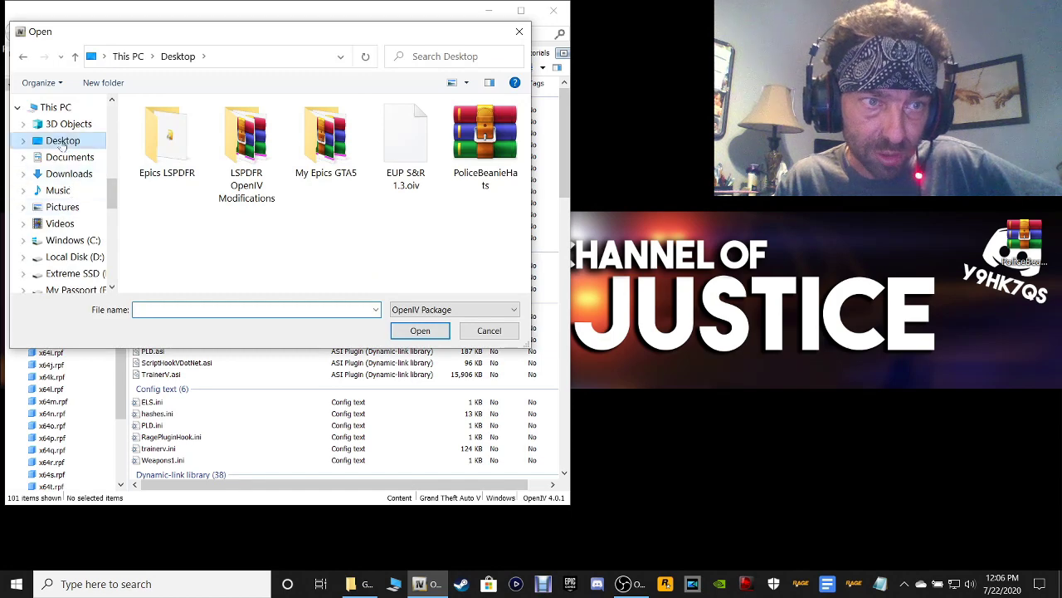
left_click(401, 174)
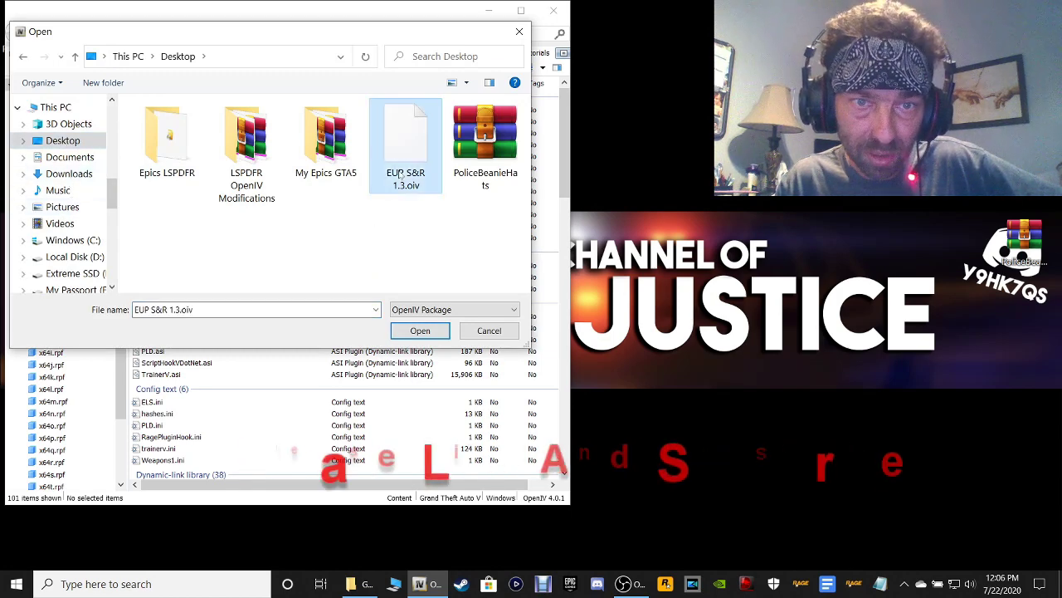
double_click(401, 174)
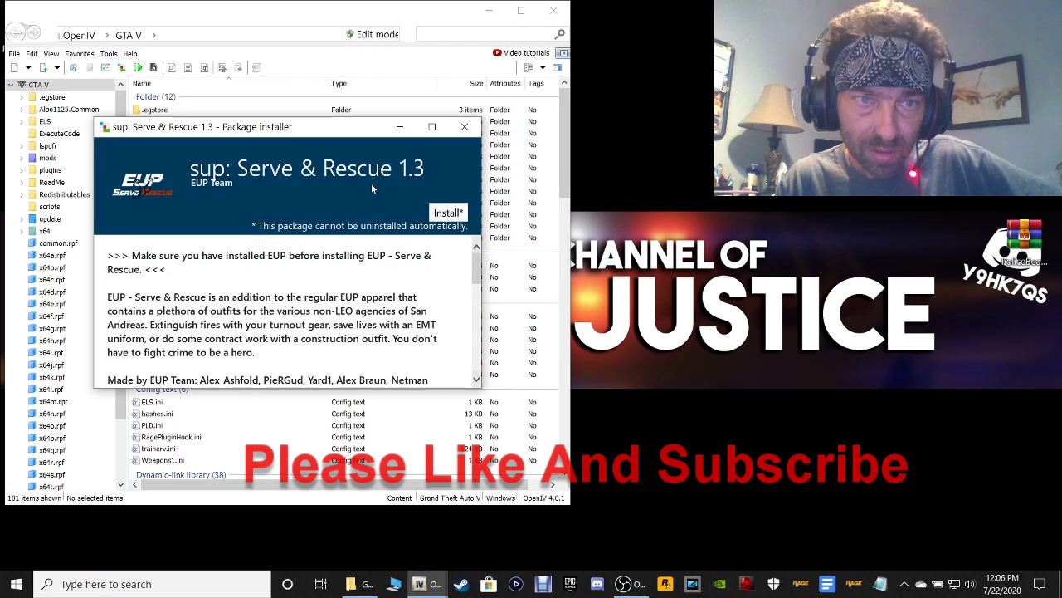
left_click(443, 210)
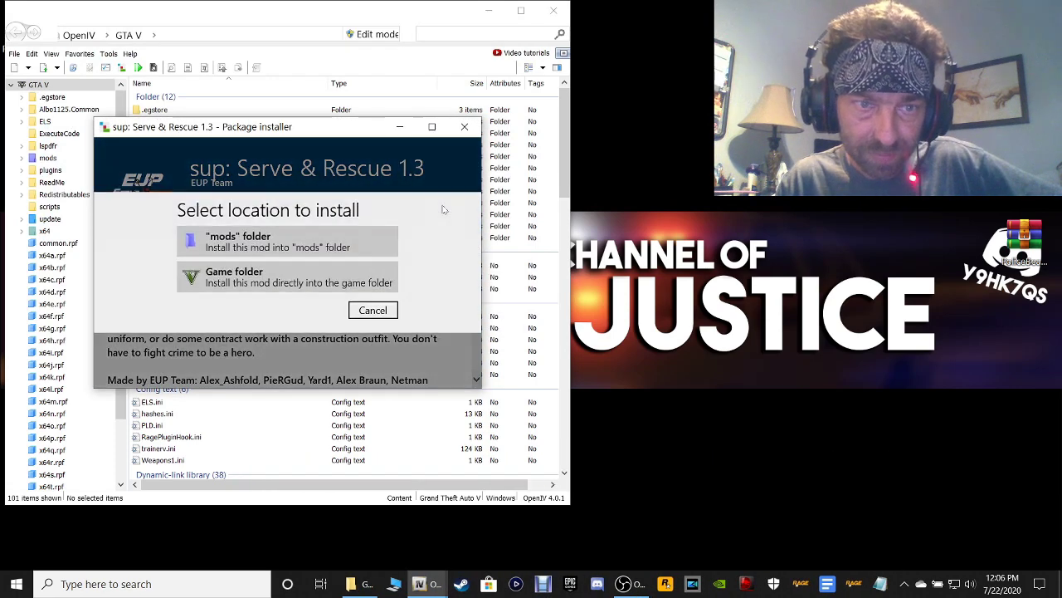
left_click(285, 238)
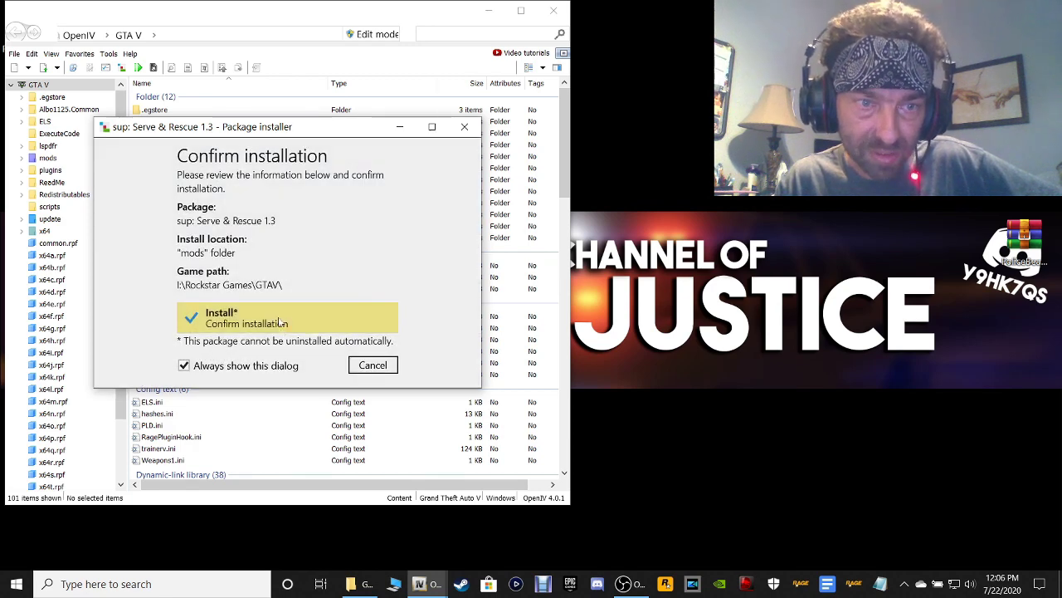
left_click(281, 322)
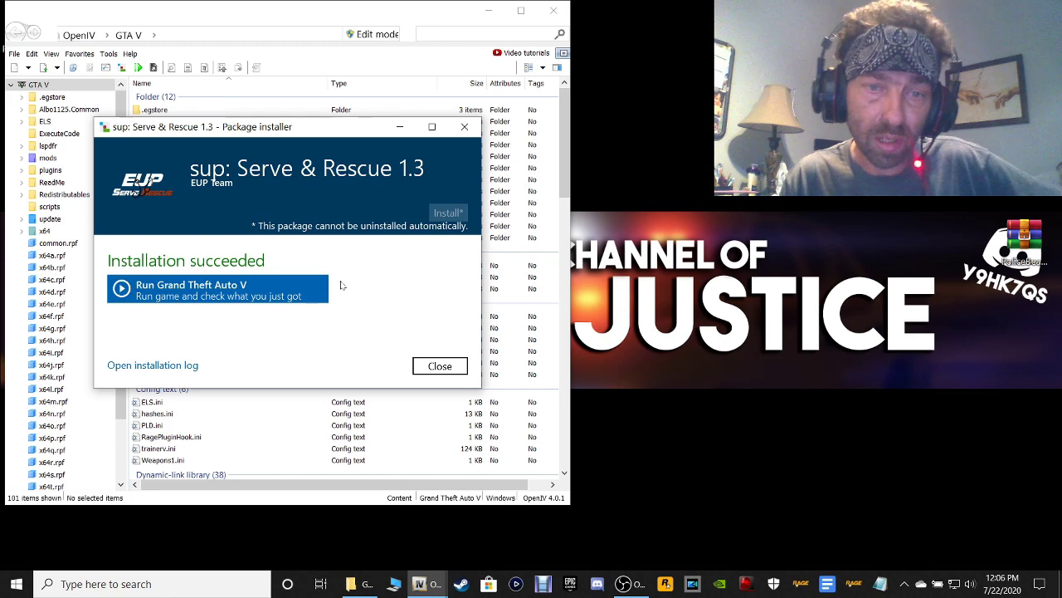
left_click(438, 368)
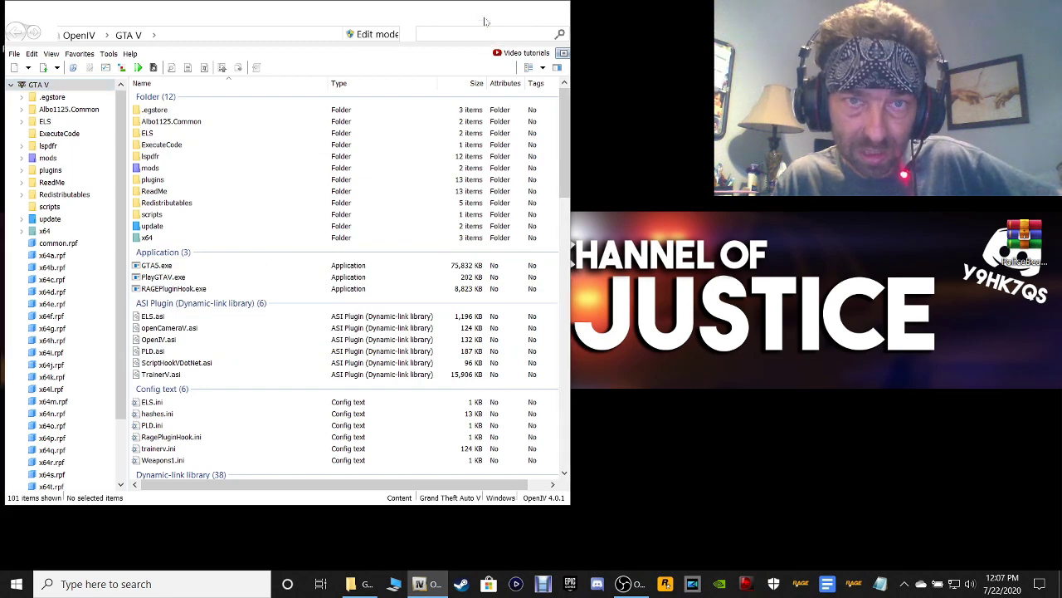
Step: Move EUP S&R 1.3.oiv to the Recycle Bin and permanently delete all 18 items there
left_click(487, 18)
left_click_drag(25, 315, 30, 18)
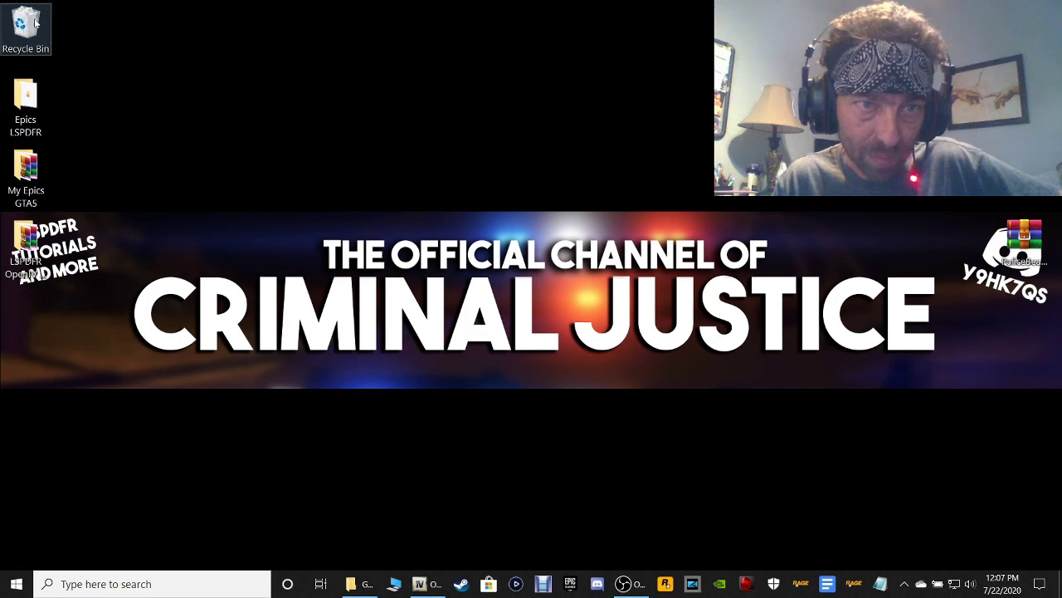
double_click(30, 20)
left_click_drag(249, 460, 639, 148)
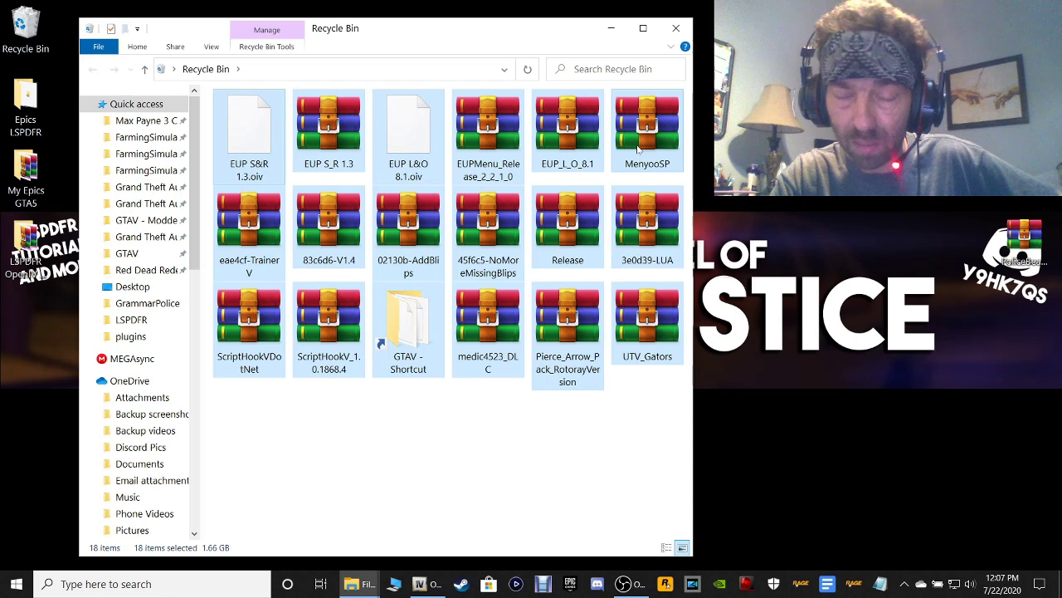
key("Delete")
key("Return")
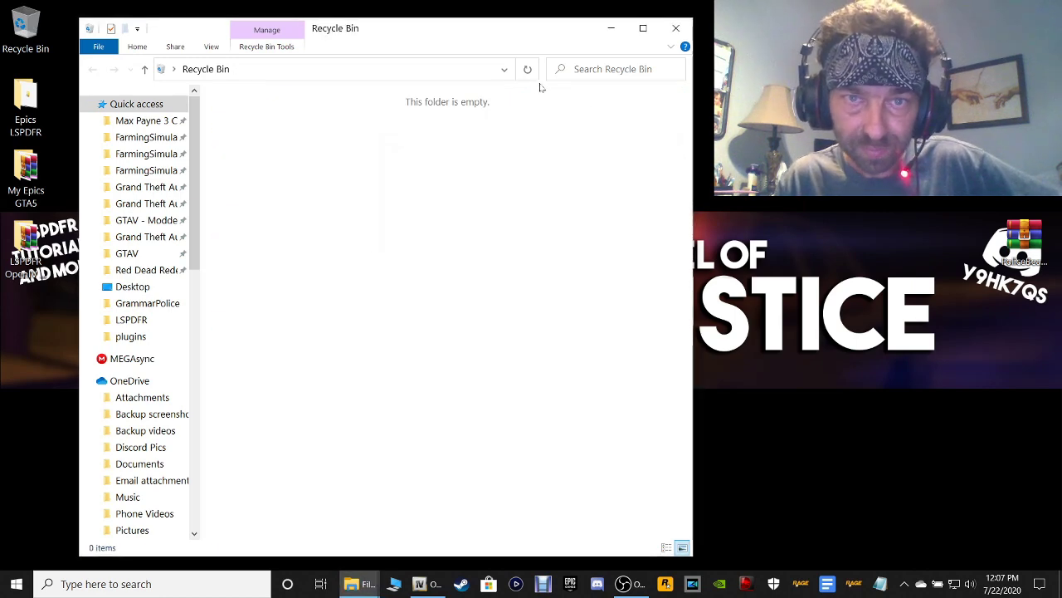
left_click(675, 28)
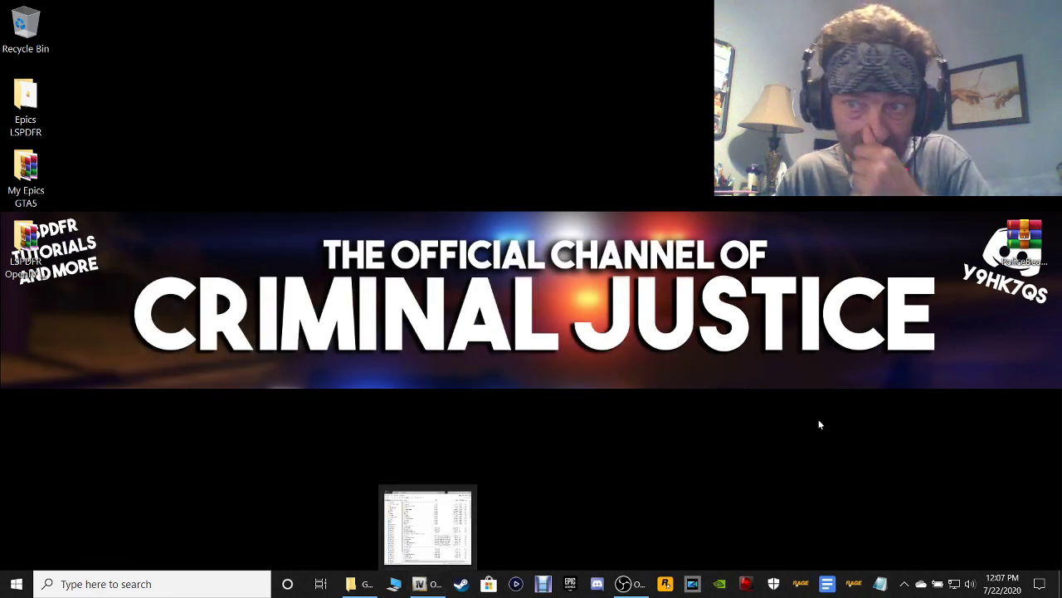
Step: Open the PoliceBeanie download and its inner PoliceBeanieHats archive in WinRAR, then return to OpenIV
left_click_drag(1023, 242, 1029, 166)
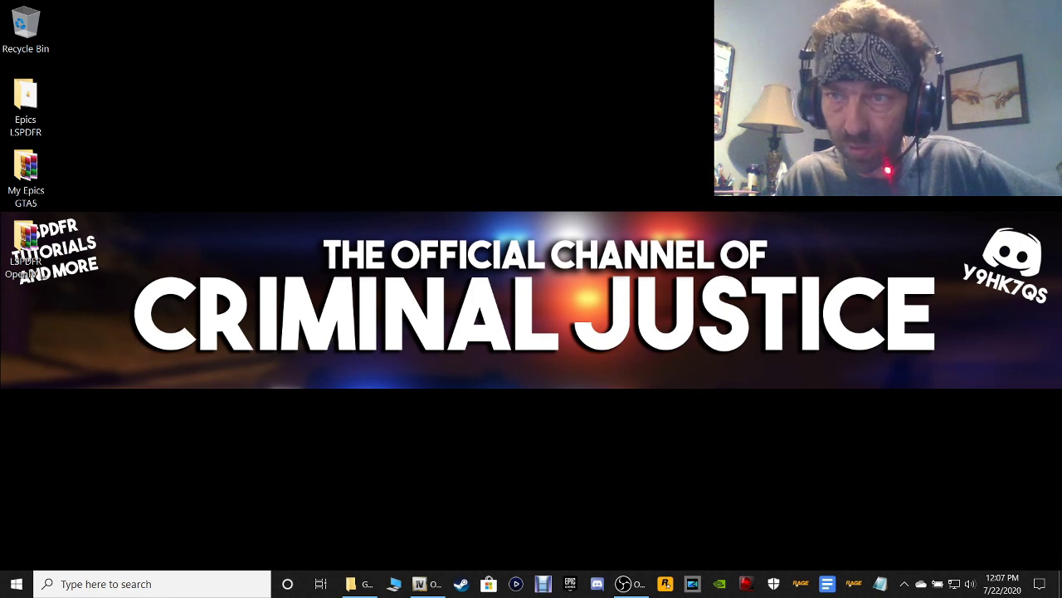
double_click(1029, 166)
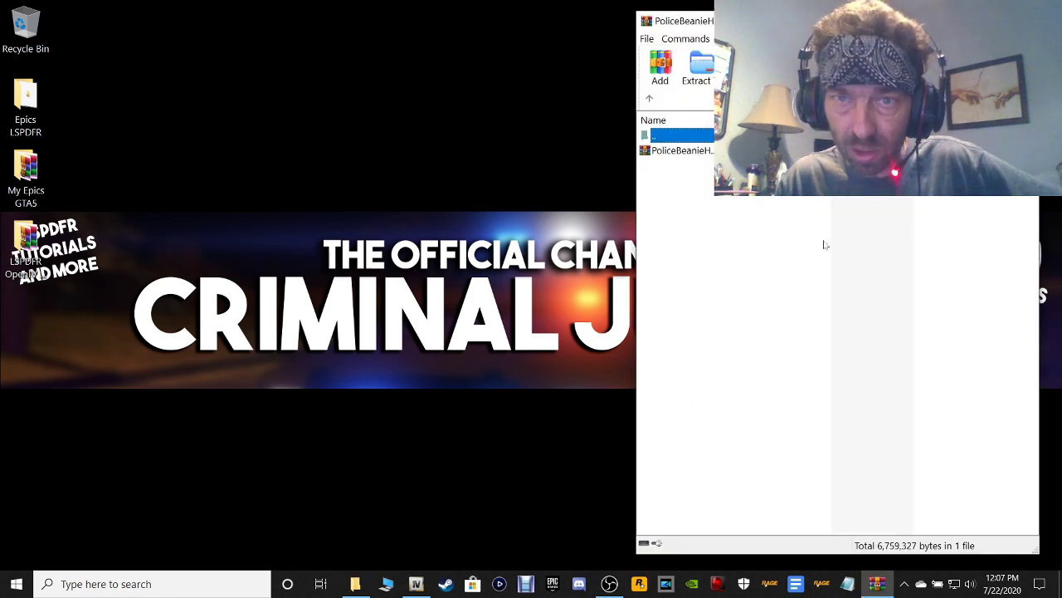
left_click(691, 153)
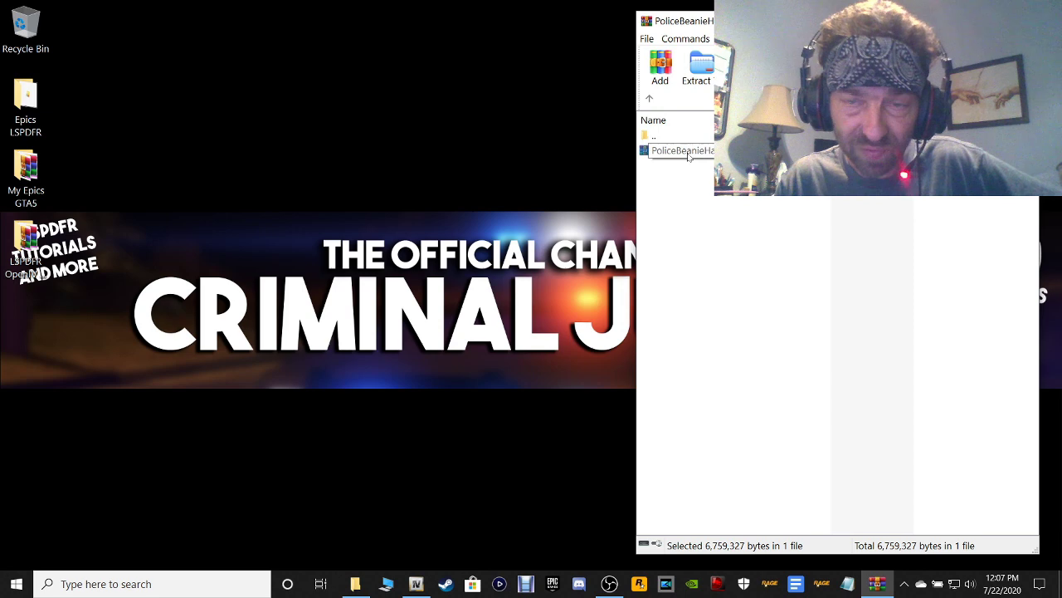
double_click(689, 154)
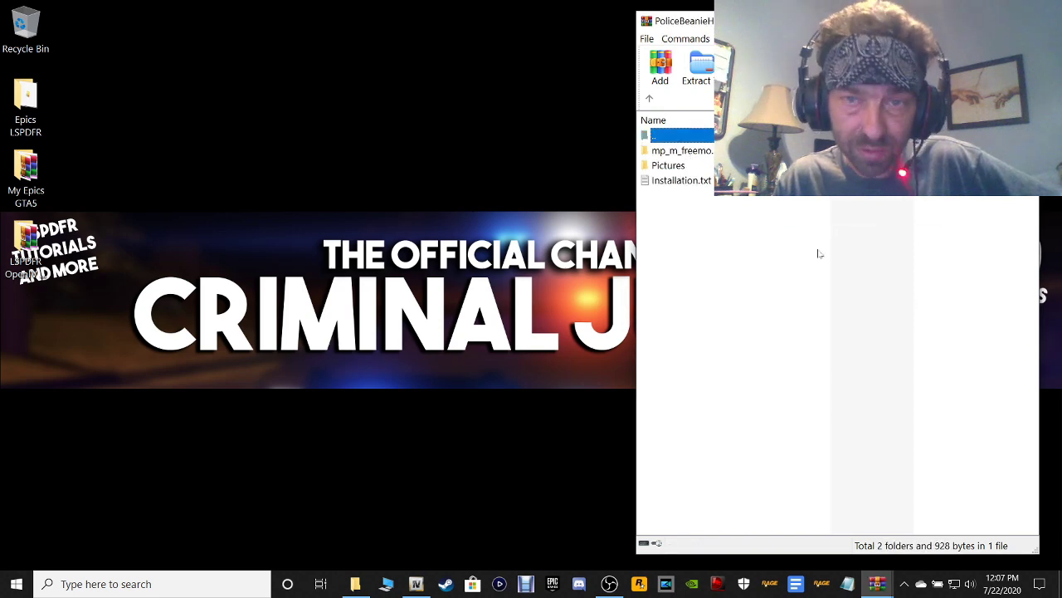
left_click(417, 583)
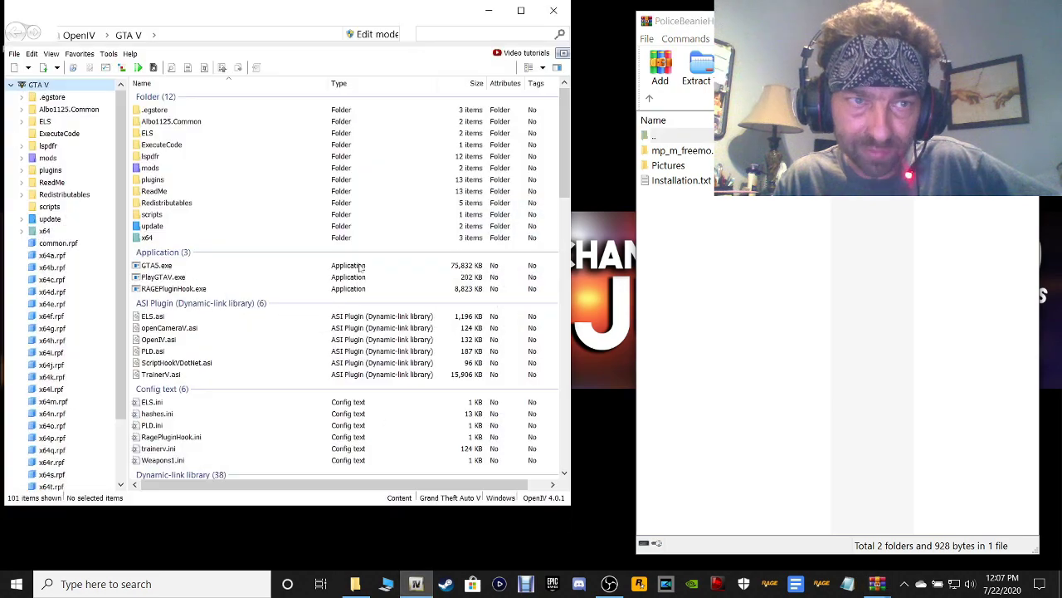
Step: Inspect the GTAV plugins folder, EUPMenu.dll and the EUP folder, then close Explorer
left_click(353, 584)
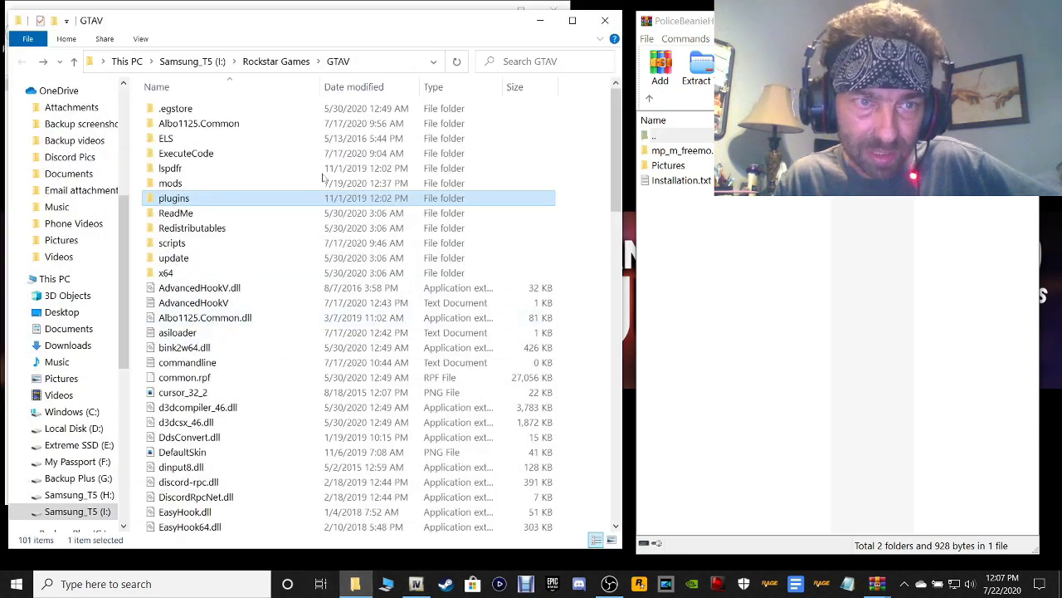
left_click(186, 197)
double_click(187, 198)
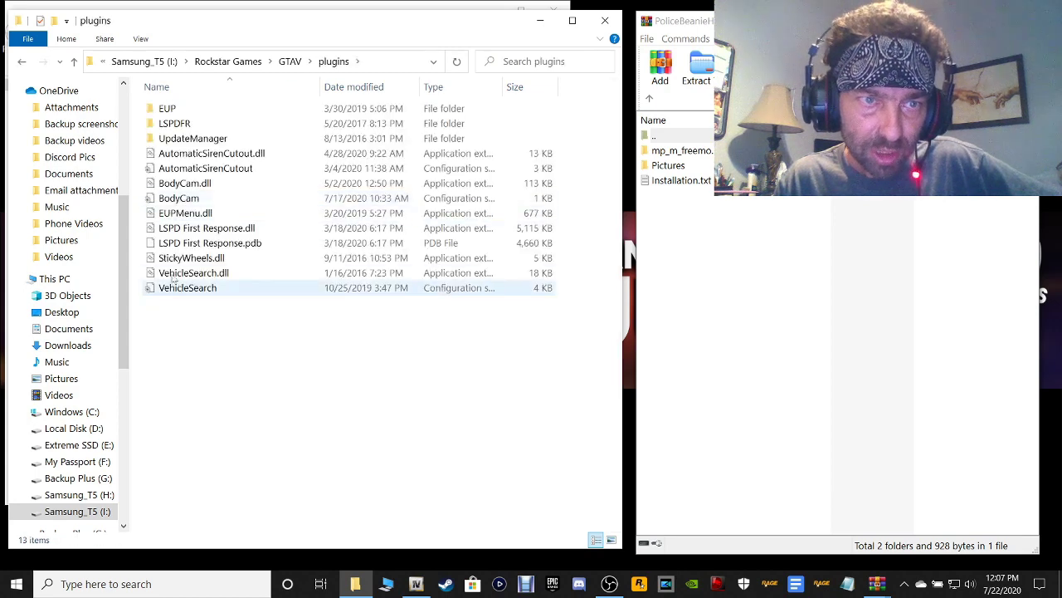
left_click(163, 109)
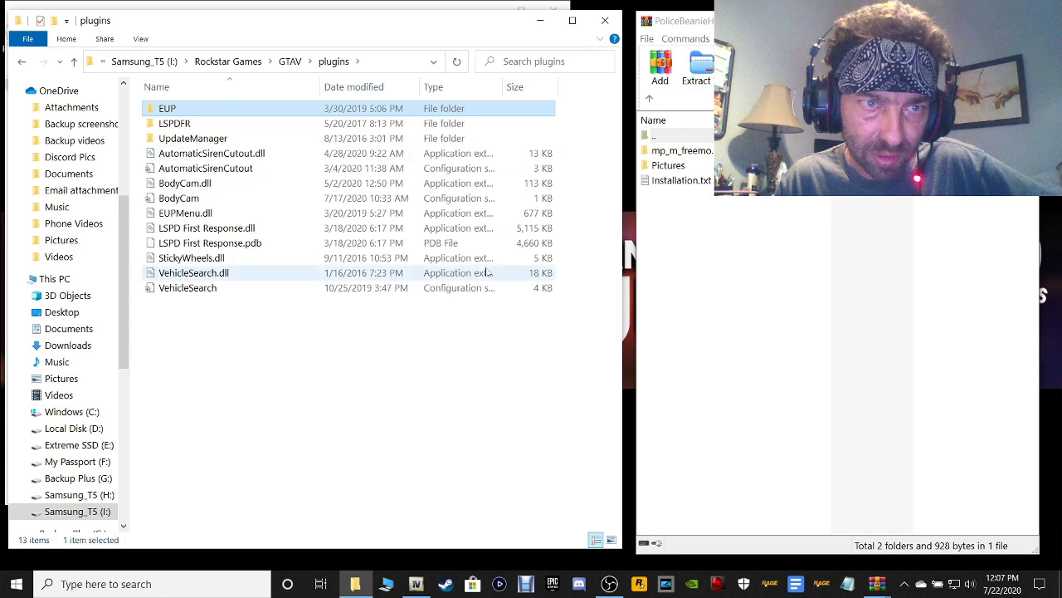
left_click(194, 215)
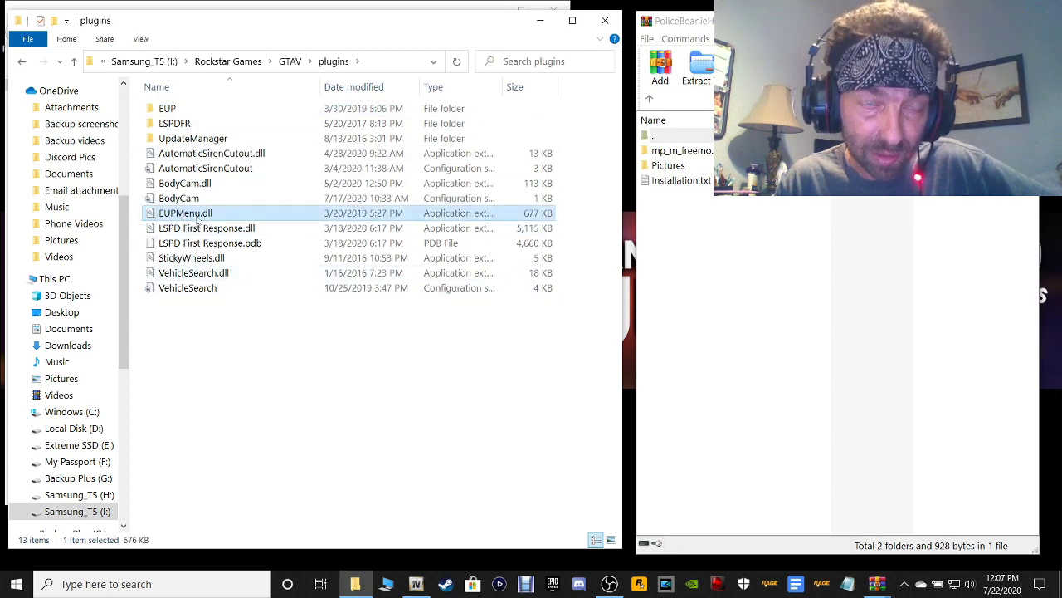
double_click(170, 110)
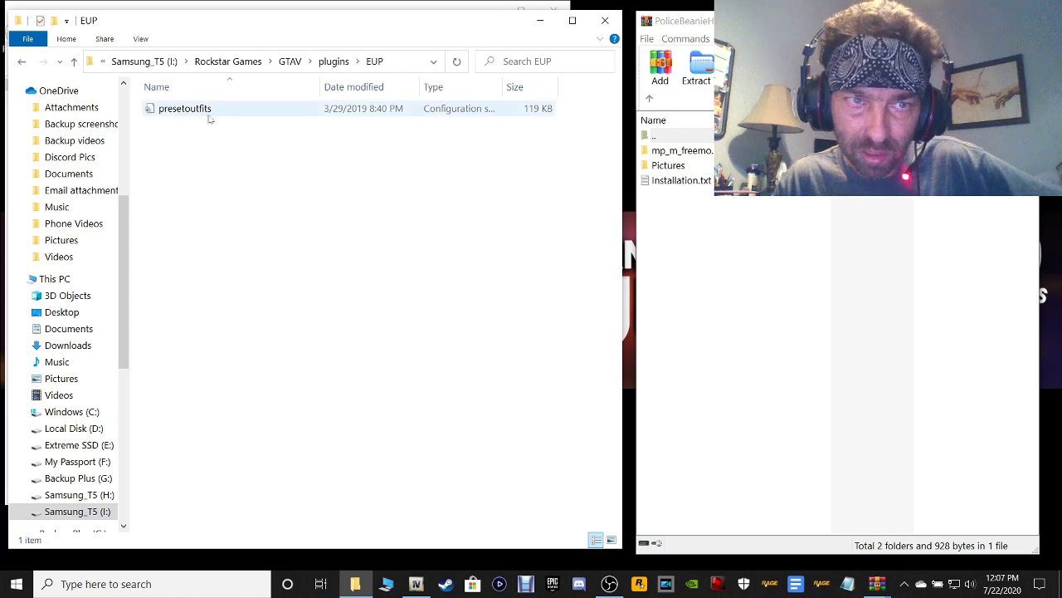
left_click(21, 63)
left_click(21, 63)
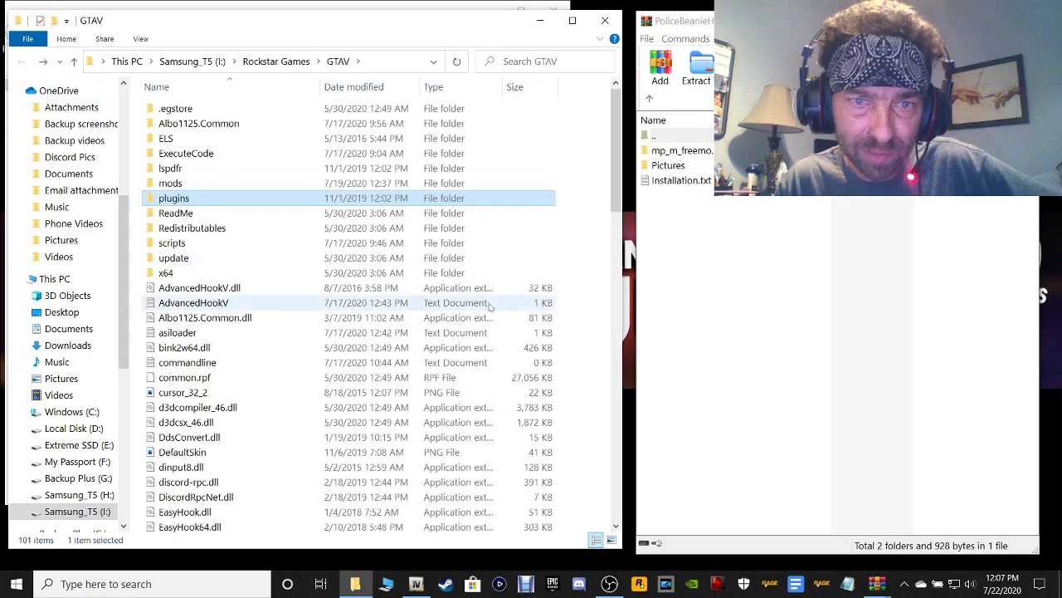
left_click(585, 324)
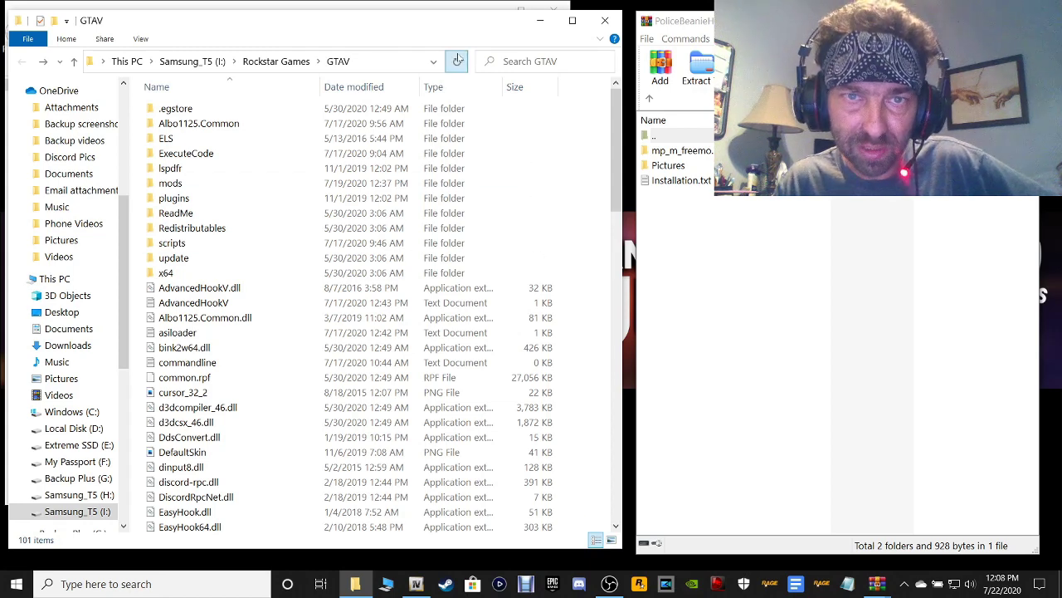
left_click(607, 21)
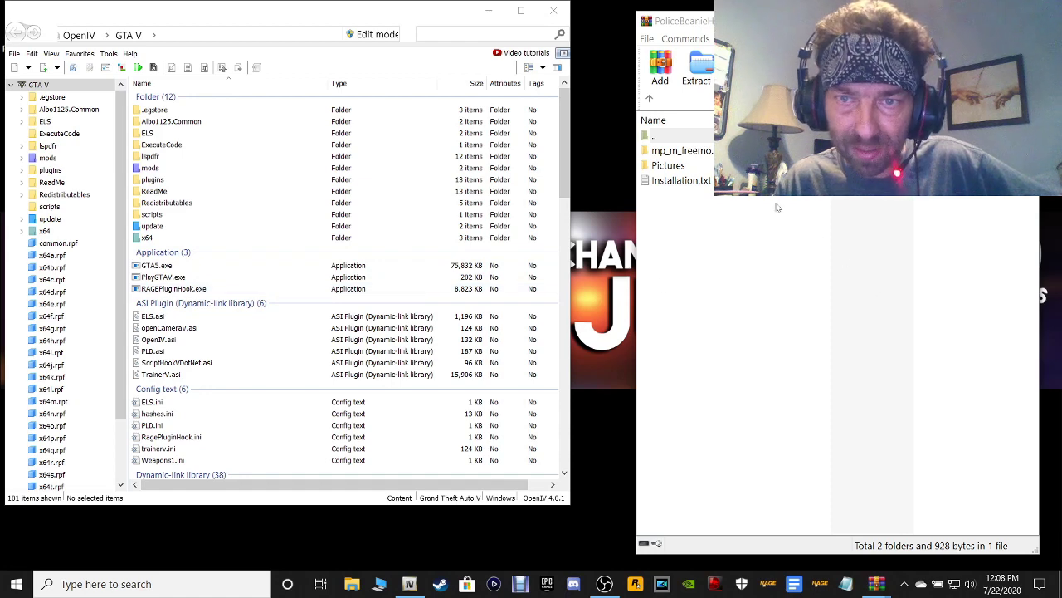
Step: Open the beanie's Installation.txt in Notepad and read the mods/update/x64 install steps
double_click(690, 181)
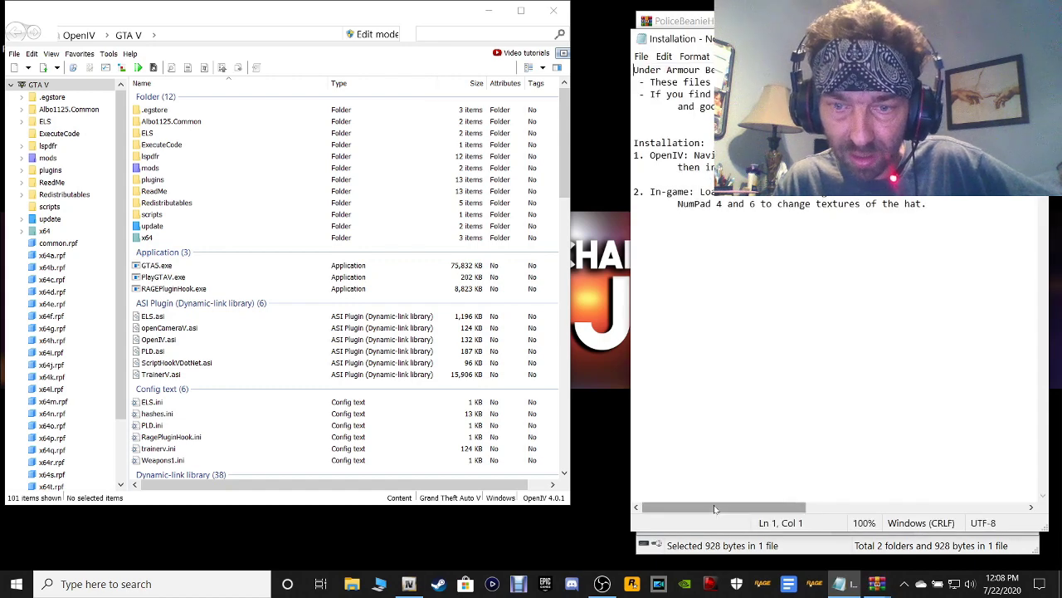
mouse_move(712, 508)
left_mouse_down()
mouse_move(763, 506)
mouse_move(706, 507)
left_mouse_up()
left_click_drag(706, 142, 639, 142)
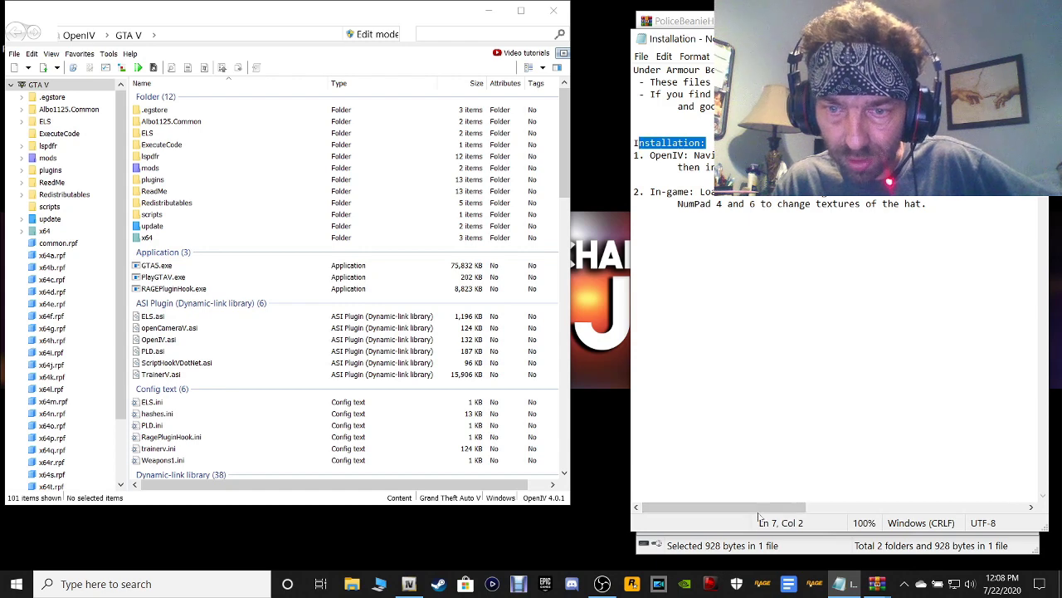
left_click_drag(745, 508, 799, 503)
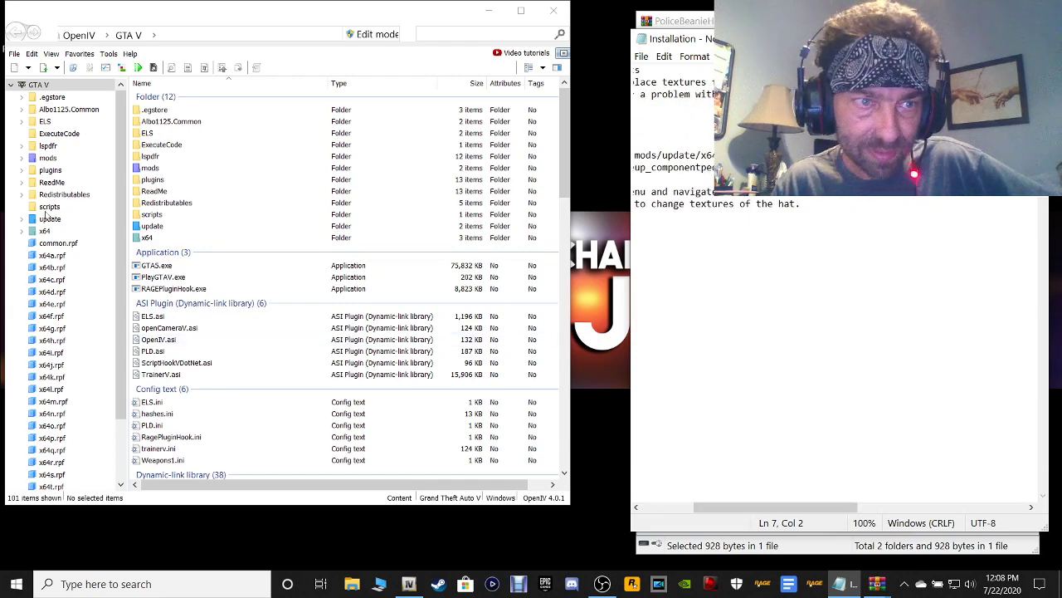
Step: Navigate to mods/update/x64/dlcpacks/eup/dlc.rpf in the OpenIV tree
left_click(43, 159)
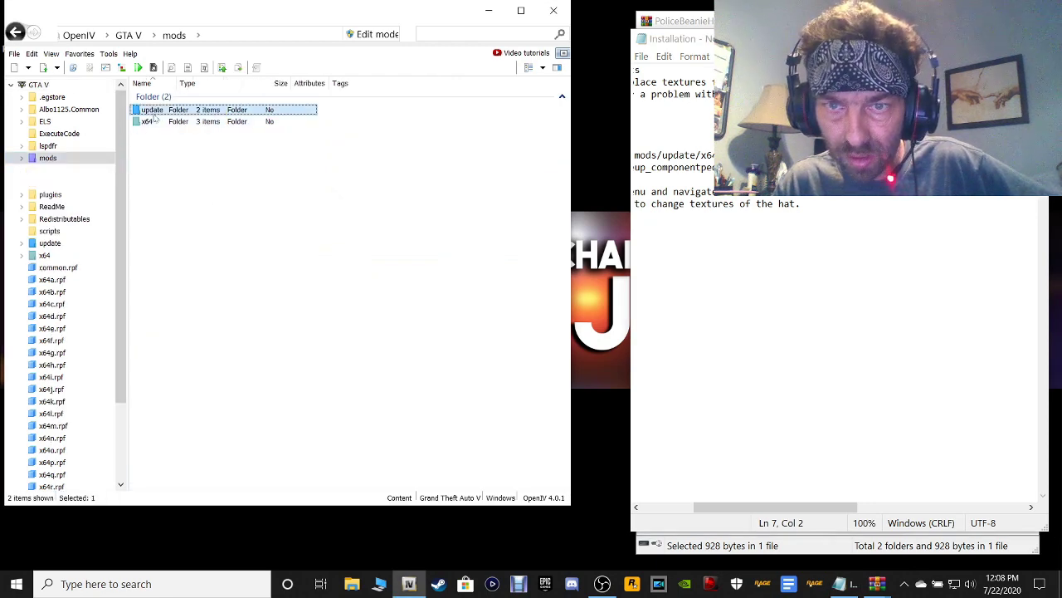
double_click(152, 111)
double_click(153, 113)
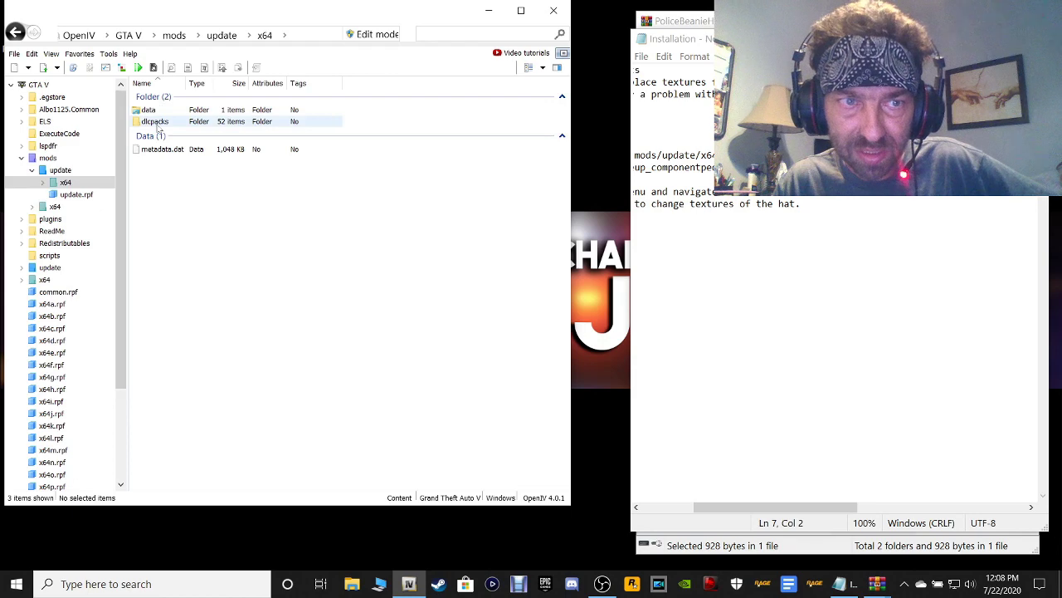
double_click(157, 122)
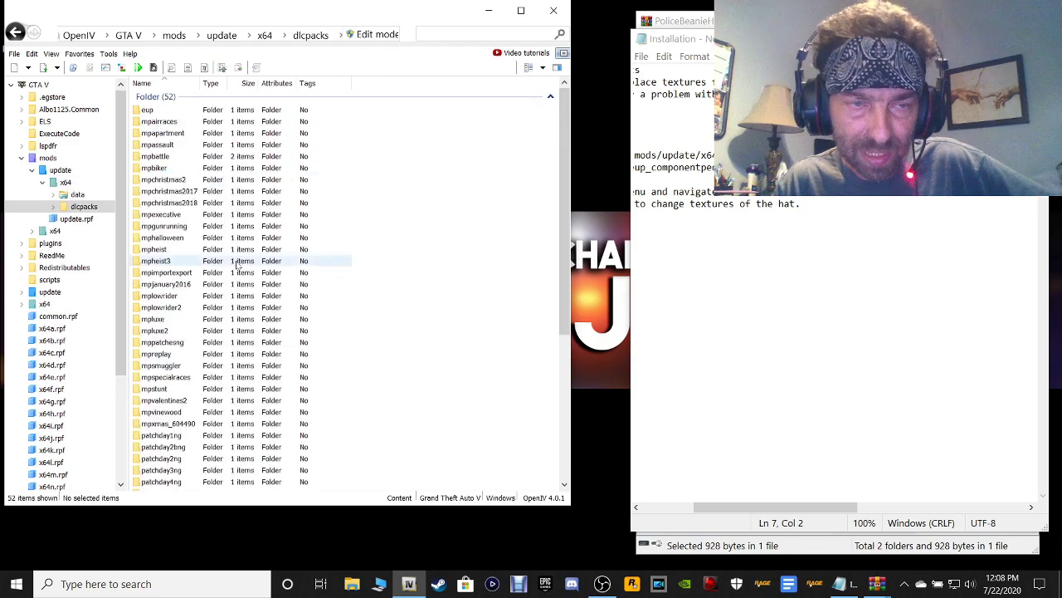
double_click(151, 112)
double_click(151, 112)
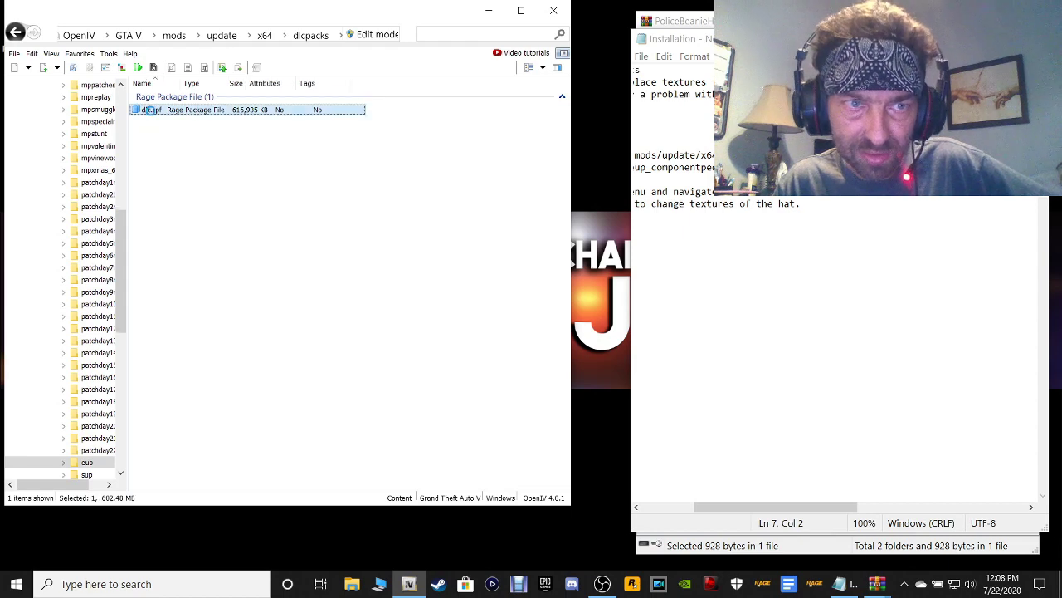
Step: Enable edit mode, confirm the warning, and open the x64 folder inside dlc.rpf
left_click(480, 357)
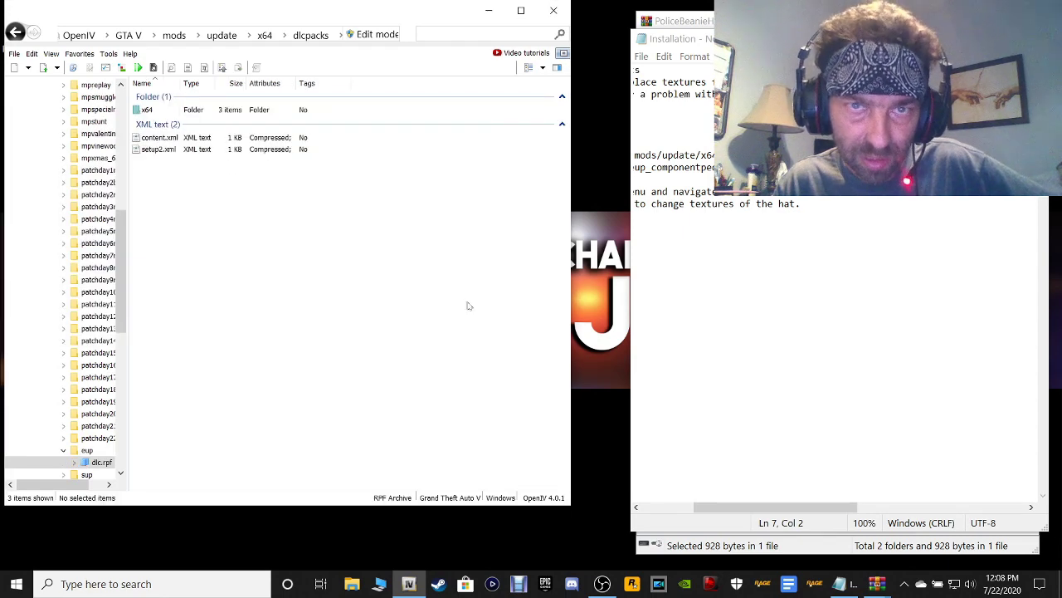
left_click(385, 36)
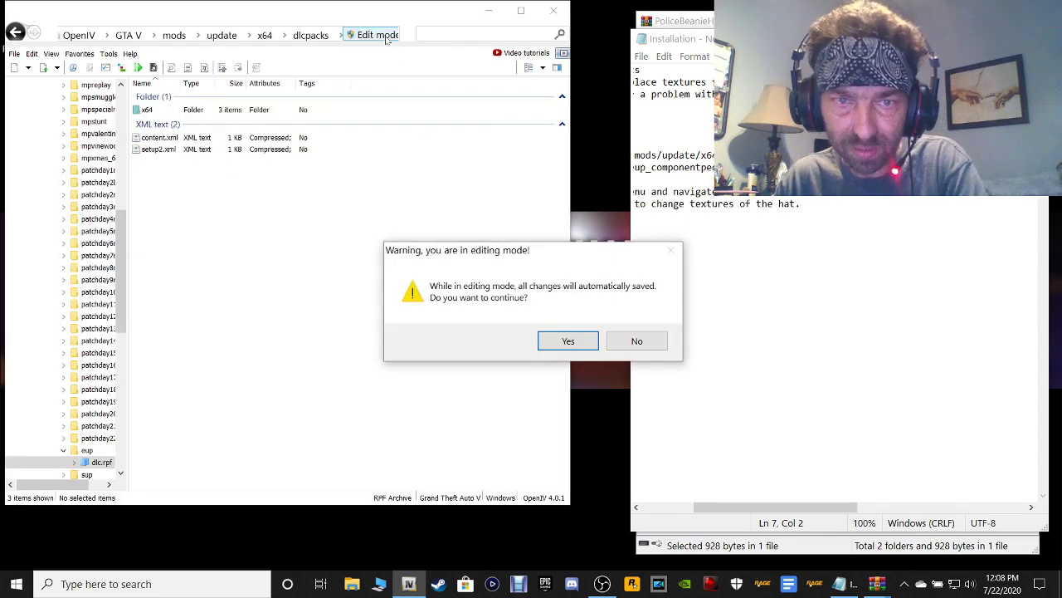
key("Return")
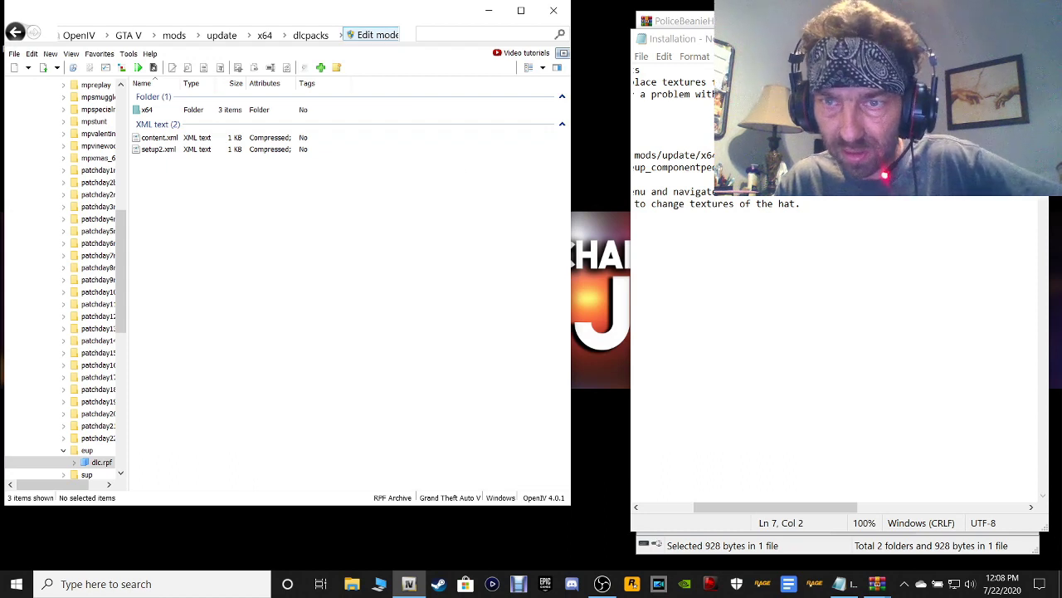
double_click(147, 110)
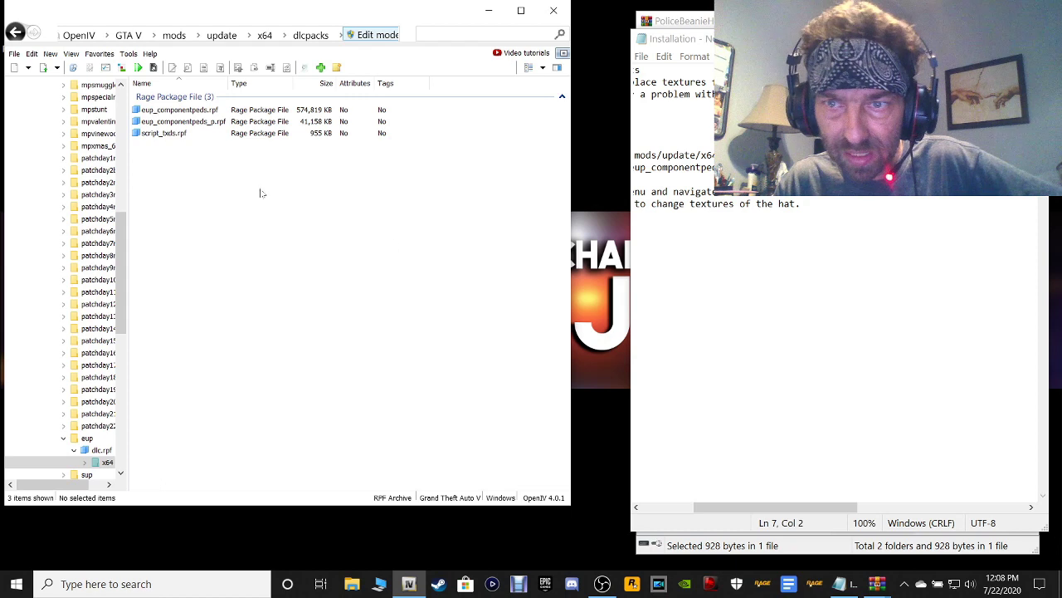
Step: Check the notes for the target archive and select eup_componentpeds_p.rpf
left_click(800, 204)
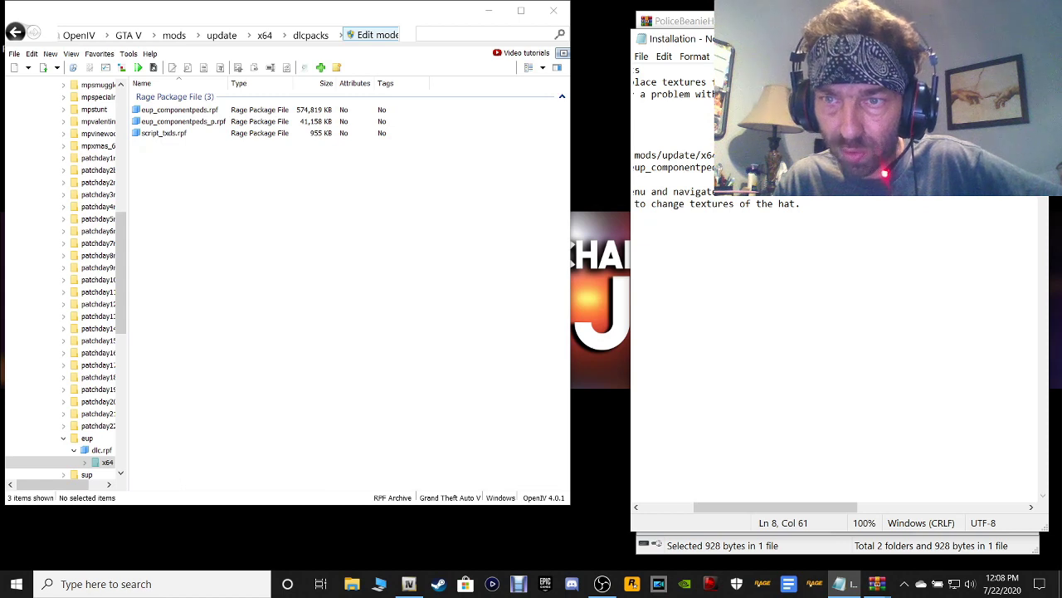
left_click(722, 252)
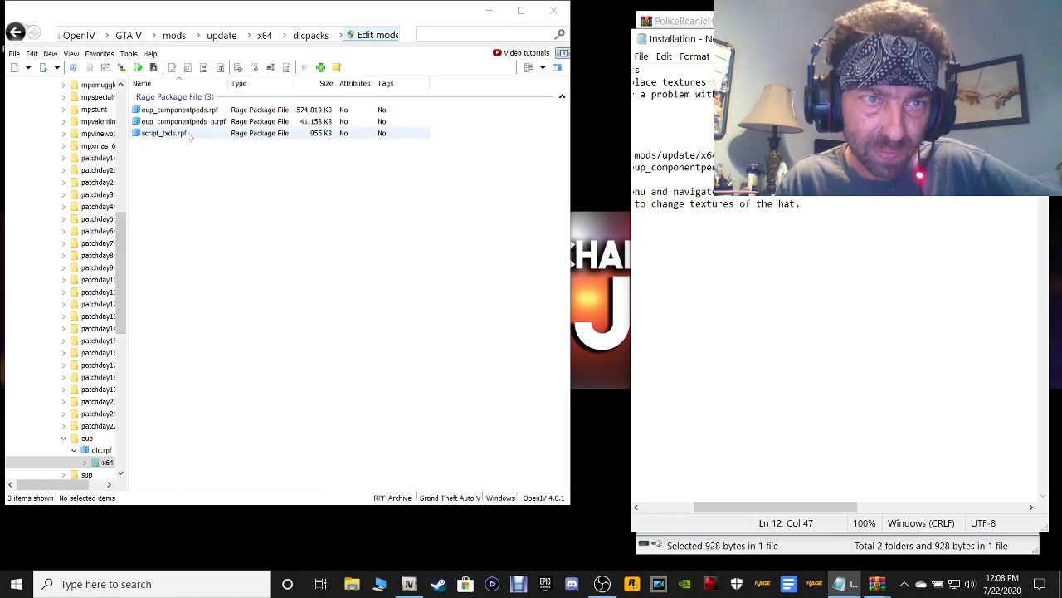
left_click(214, 122)
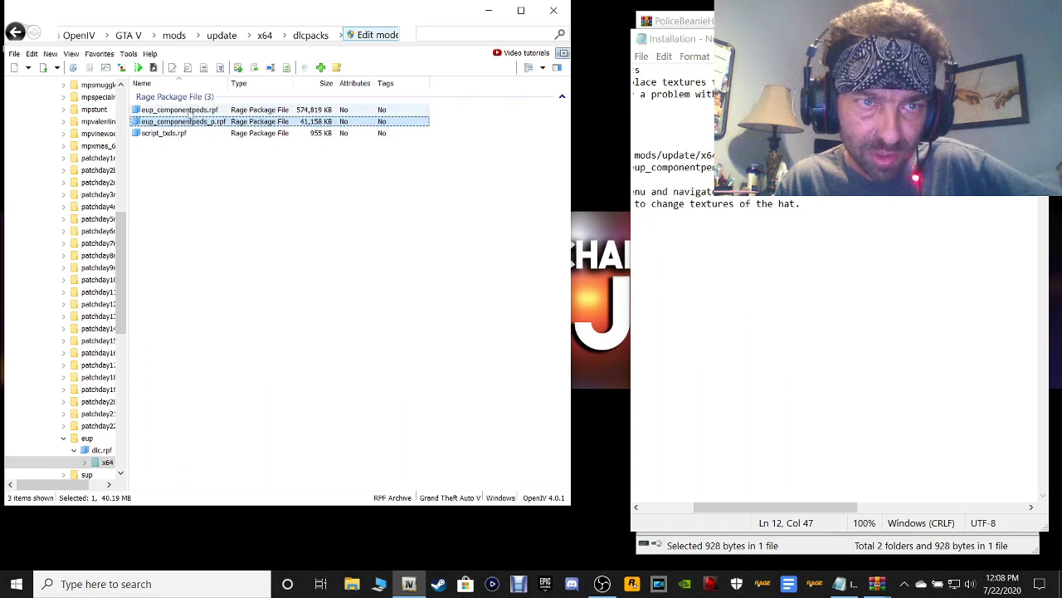
left_click(190, 110)
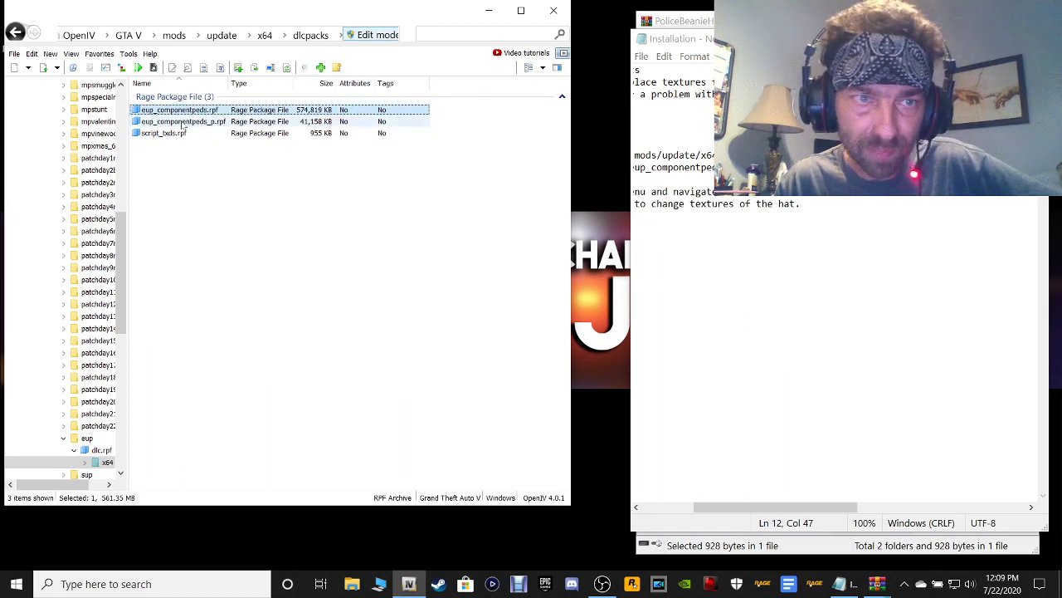
left_click(179, 123)
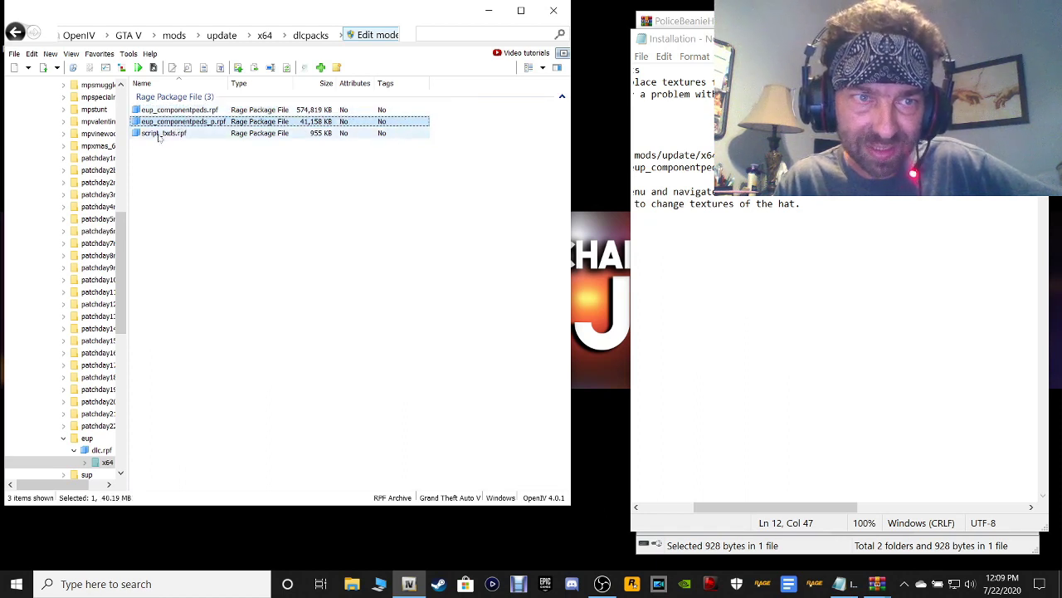
Step: Open eup_componentpeds_p.rpf and close the installation notes
double_click(214, 126)
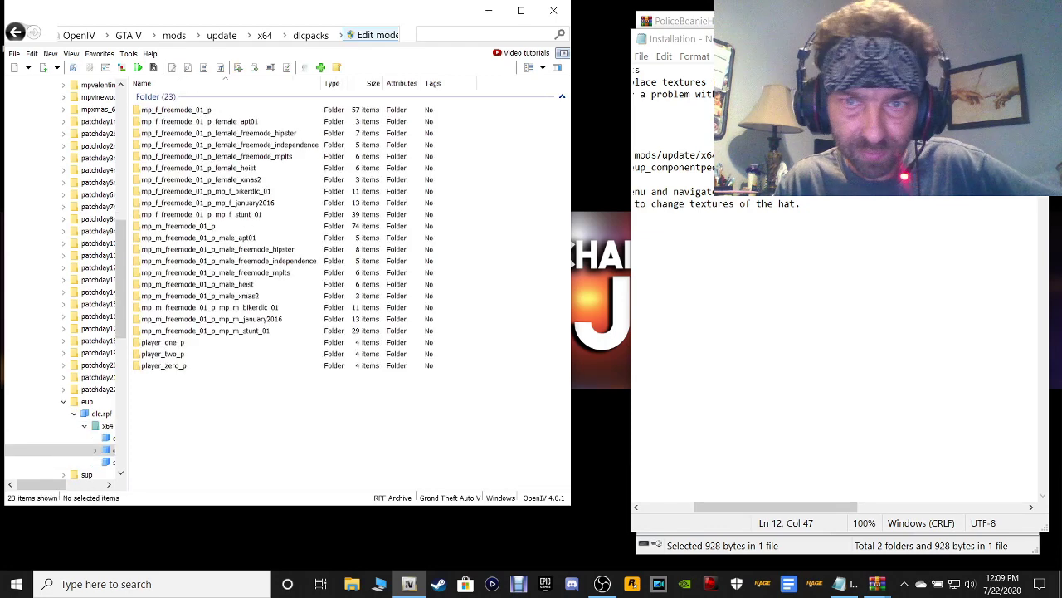
left_click(706, 203)
key("alt+F4")
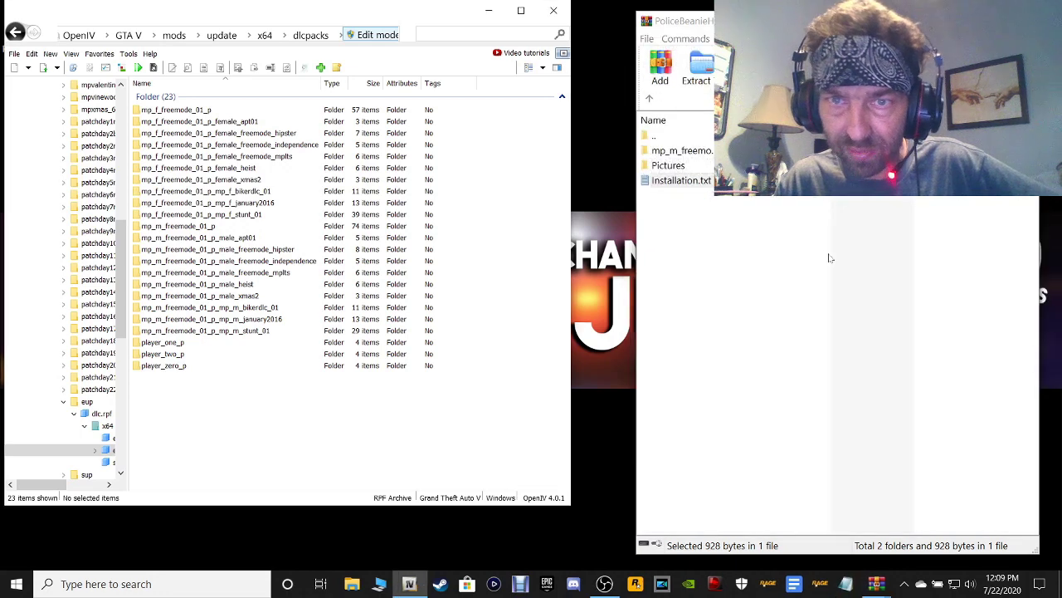
Step: Copy the mp_m_freemode_01_p_mp_m_smuggler_01 folder from the beanie archive into eup_componentpeds_p.rpf
left_click(670, 151)
double_click(670, 151)
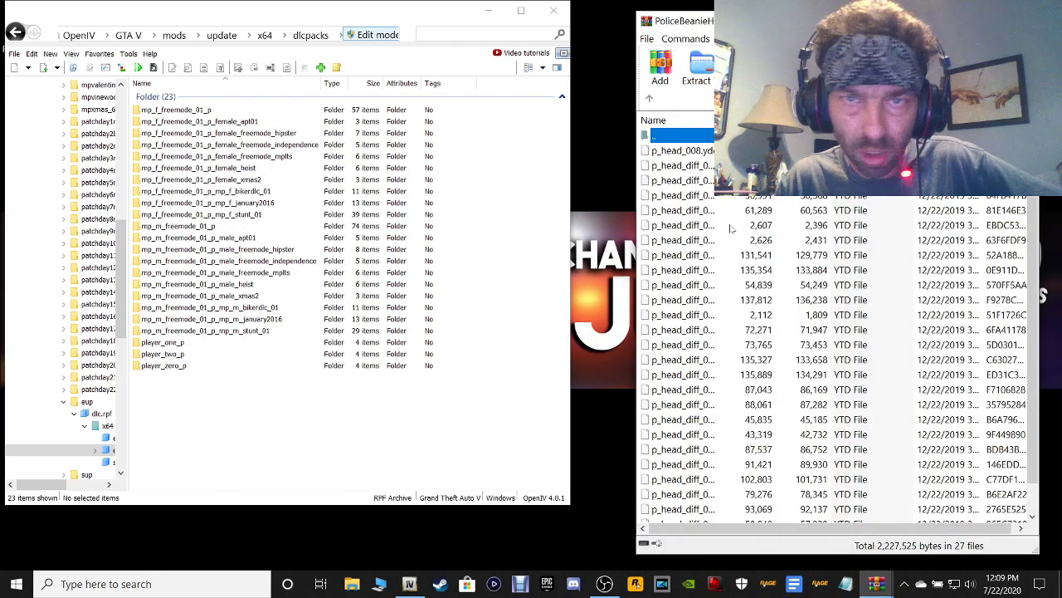
key("BackSpace")
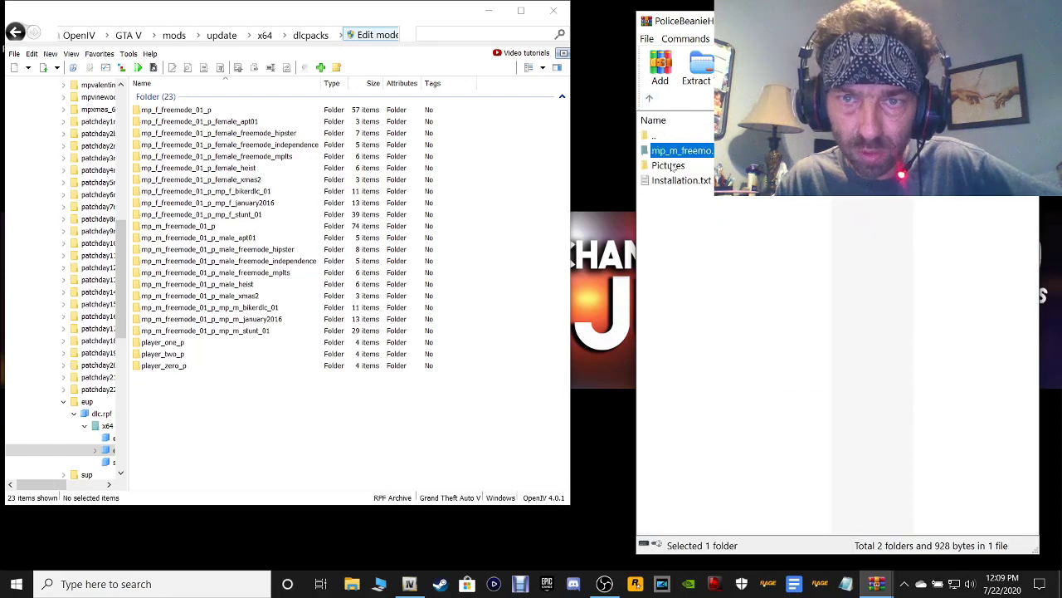
left_click(671, 151)
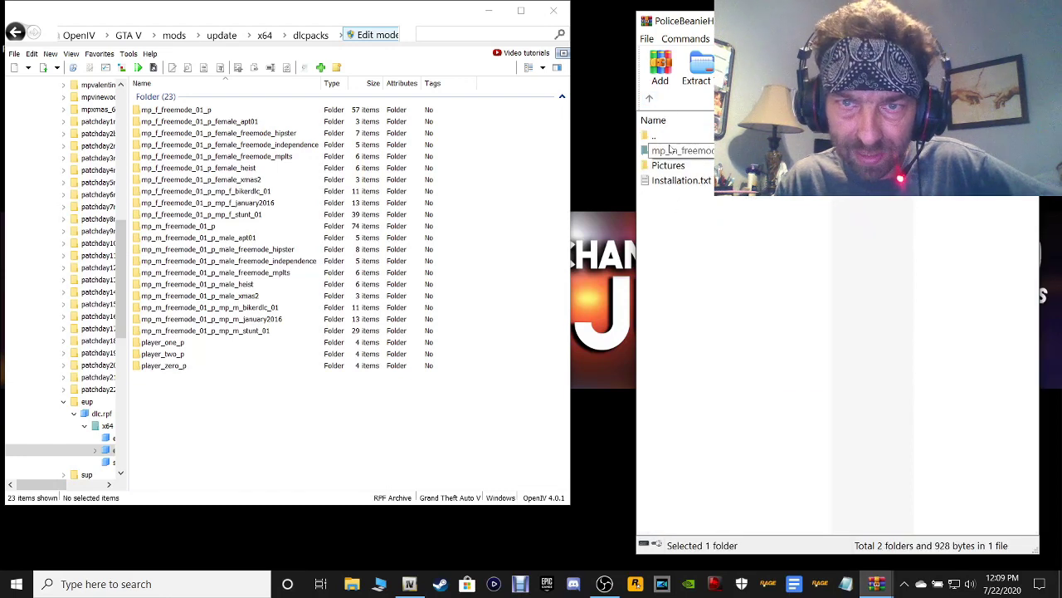
double_click(671, 151)
left_click_drag(671, 151, 631, 155)
left_click_drag(548, 243, 527, 316)
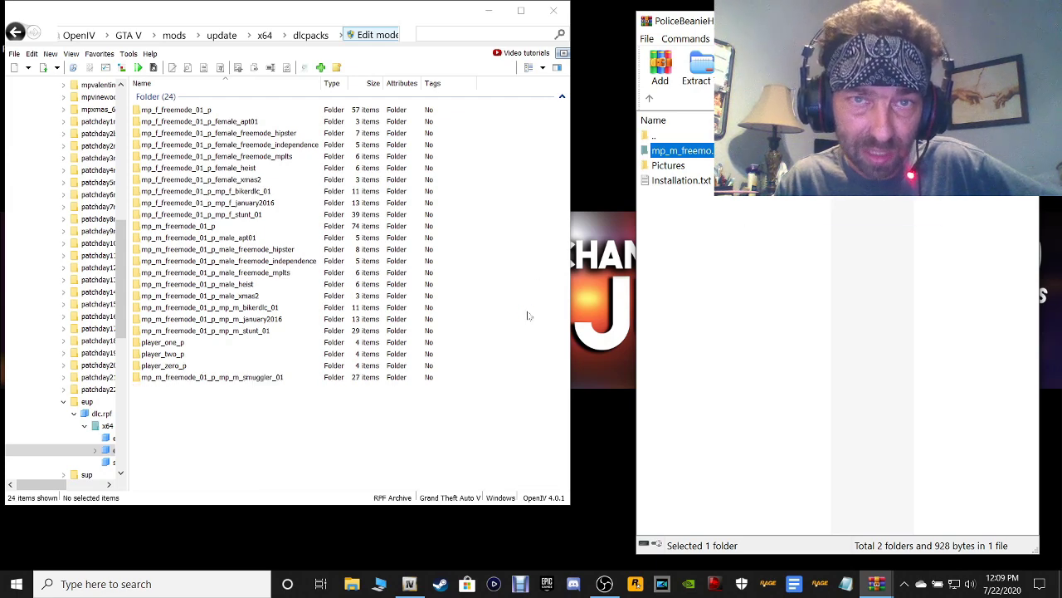
left_click(528, 315)
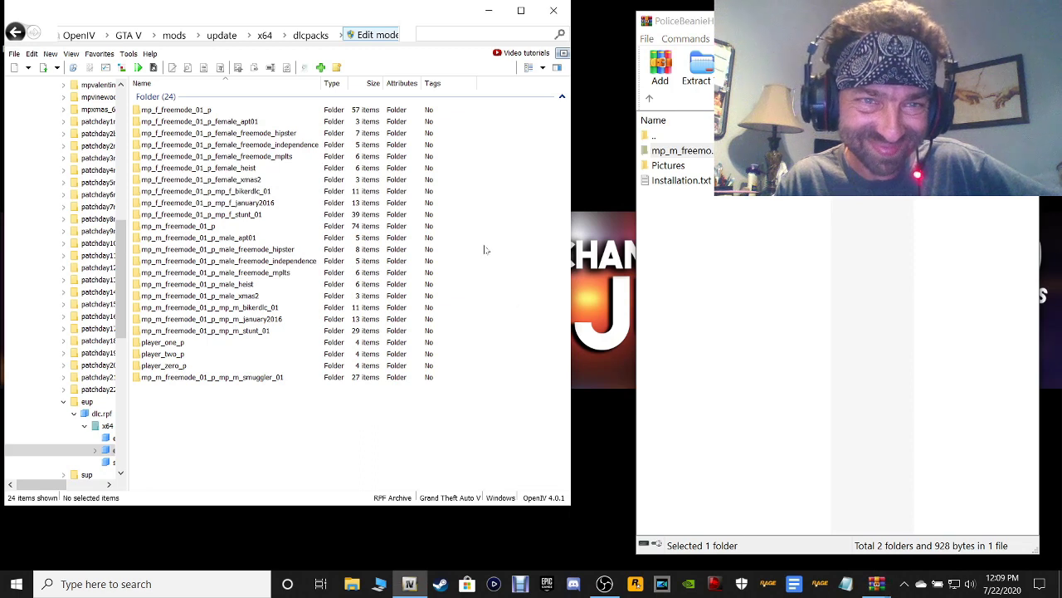
Step: Reopen Installation.txt from the beanie archive, read it, and close Notepad
left_click(704, 243)
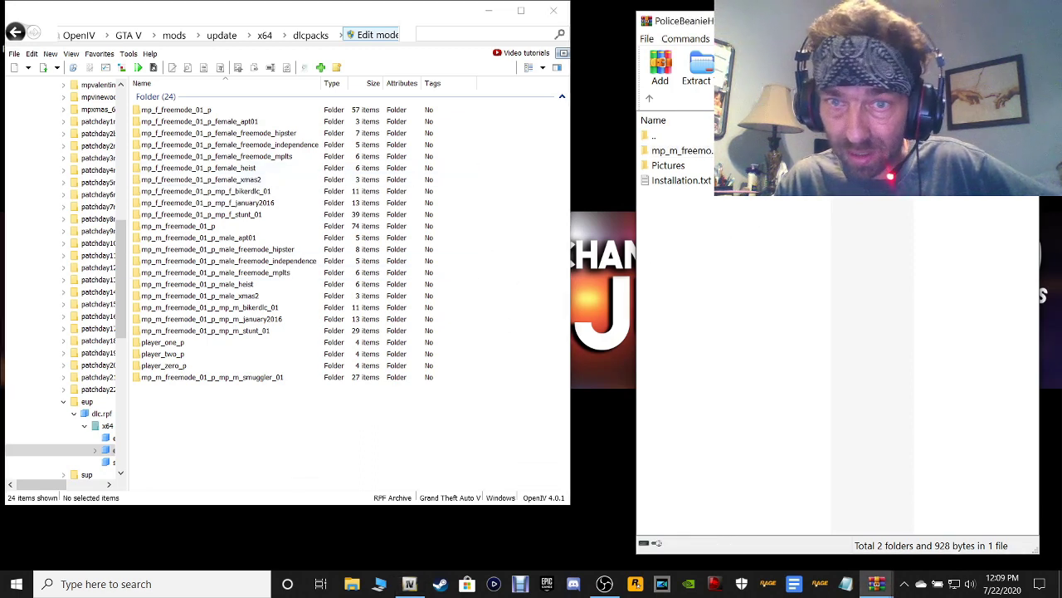
double_click(681, 180)
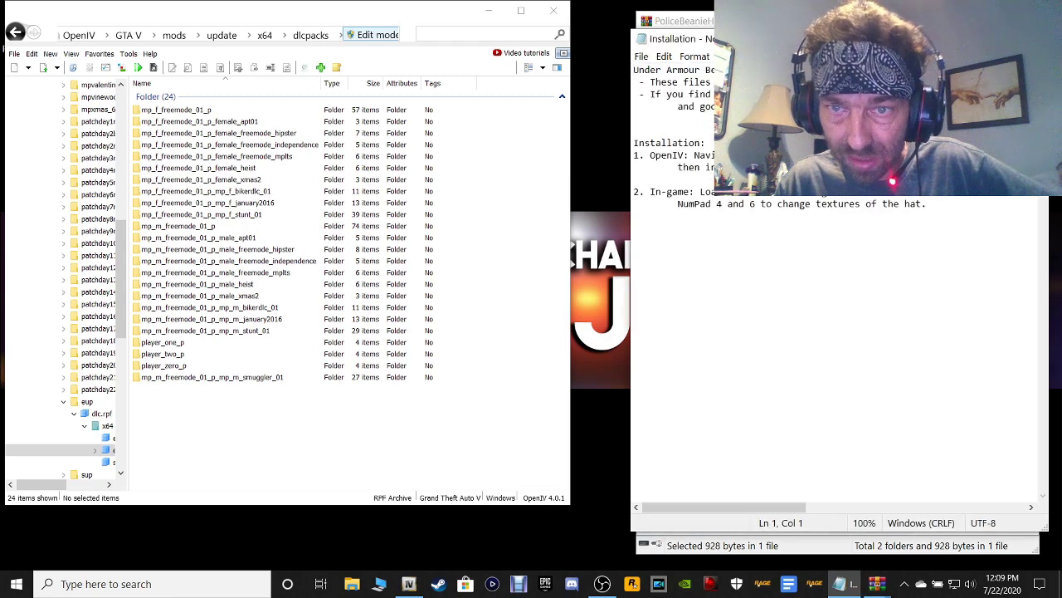
mouse_move(735, 506)
left_mouse_down()
mouse_move(948, 488)
mouse_move(734, 489)
left_mouse_up()
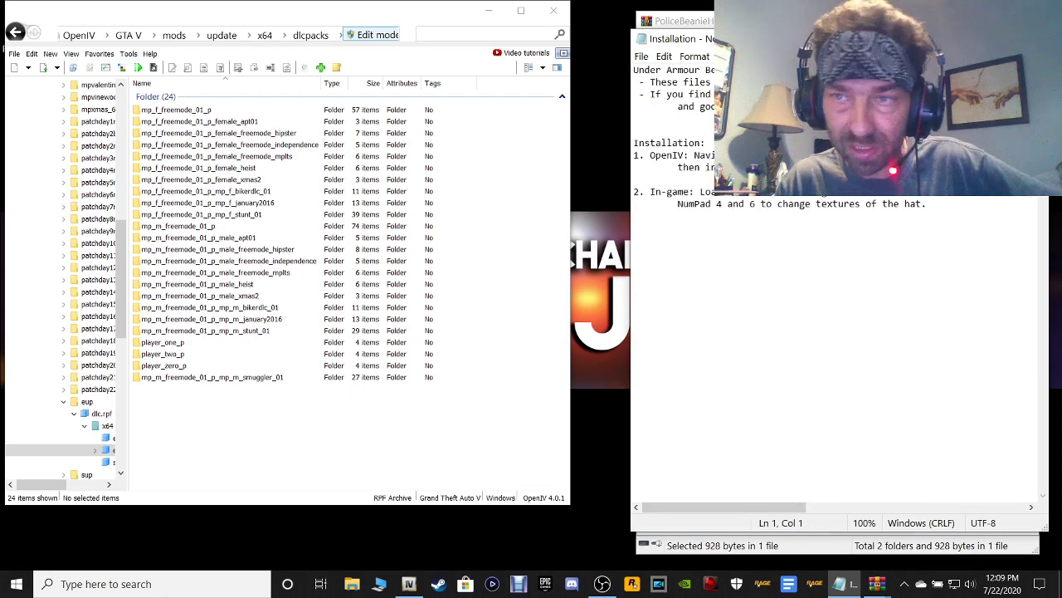
key("alt+F4")
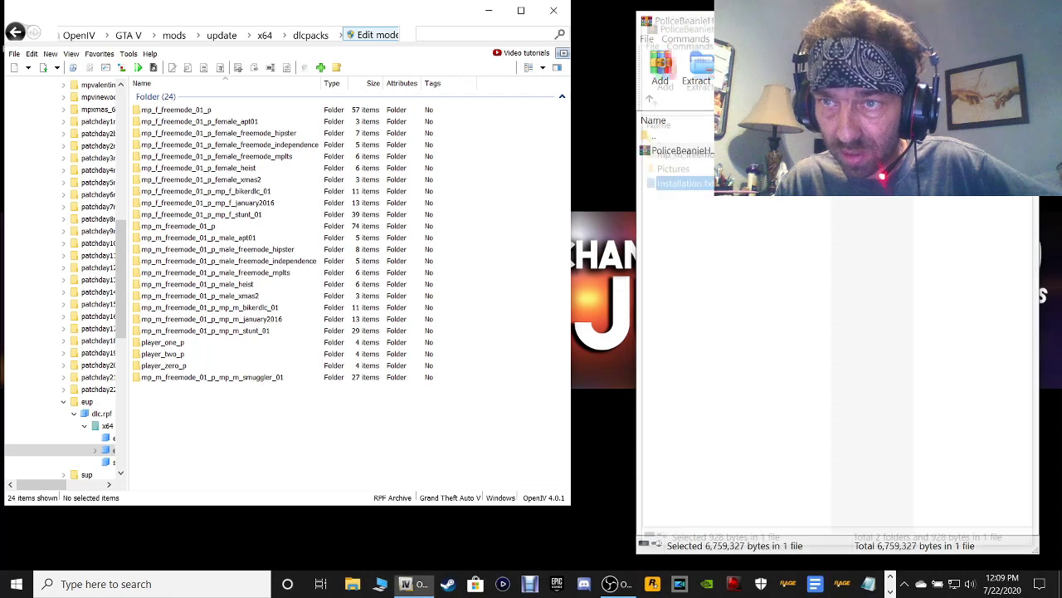
Step: Close the beanie archive window and choose an action from a downloaded file's context menu
key("alt+F4")
right_click(850, 198)
left_click(888, 319)
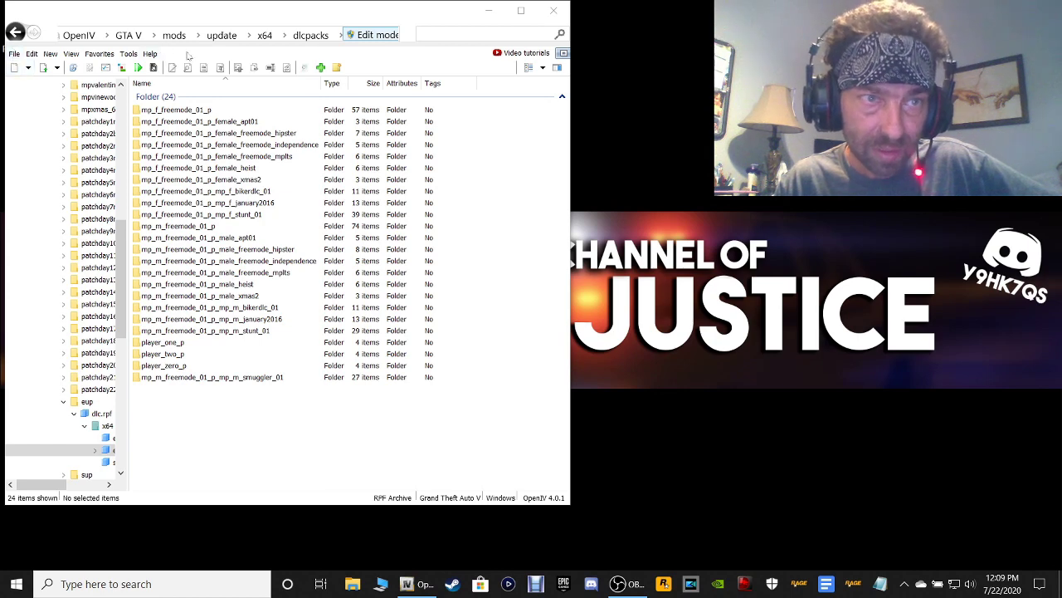
Step: Turn off edit mode, close all archives, and quit OpenIV
left_click(375, 34)
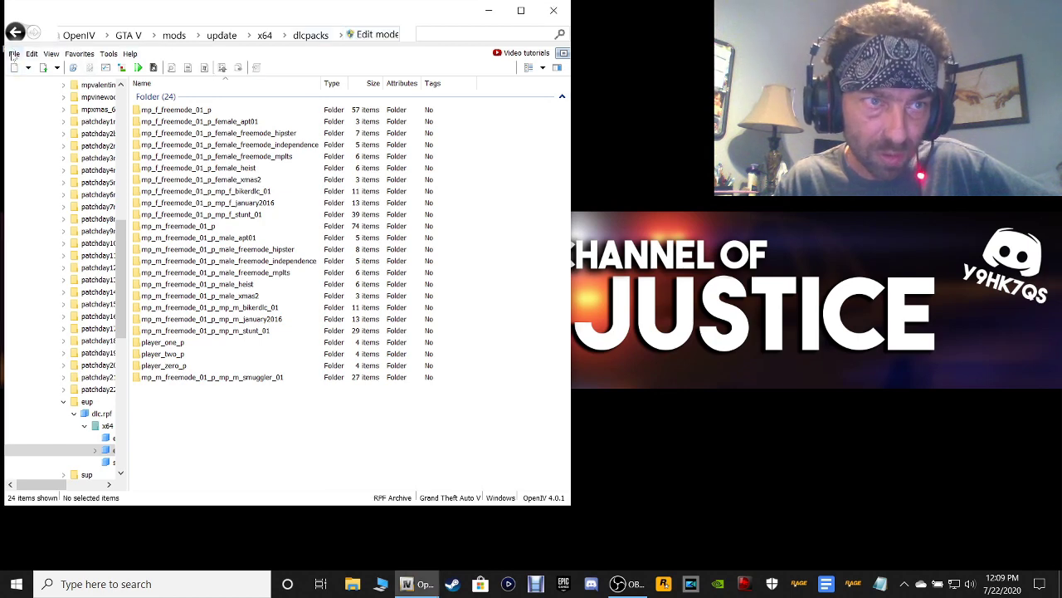
left_click(14, 54)
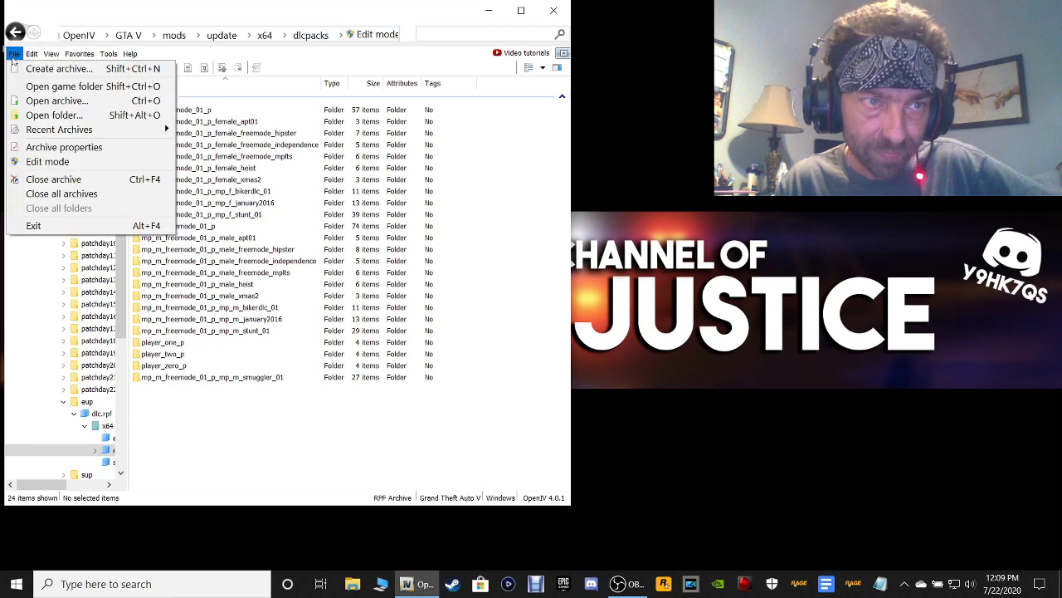
left_click(44, 194)
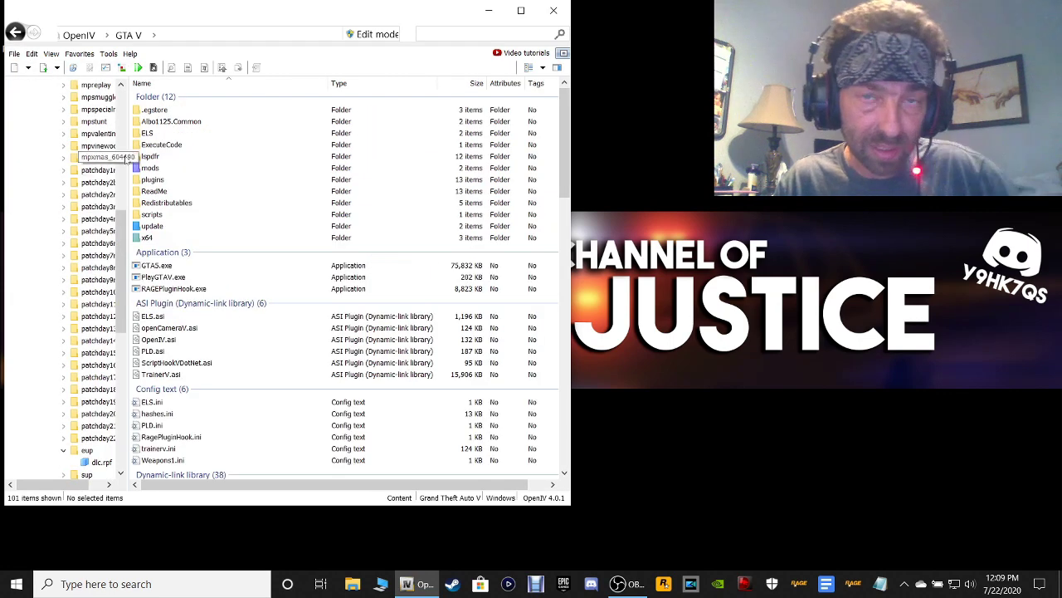
left_click(553, 10)
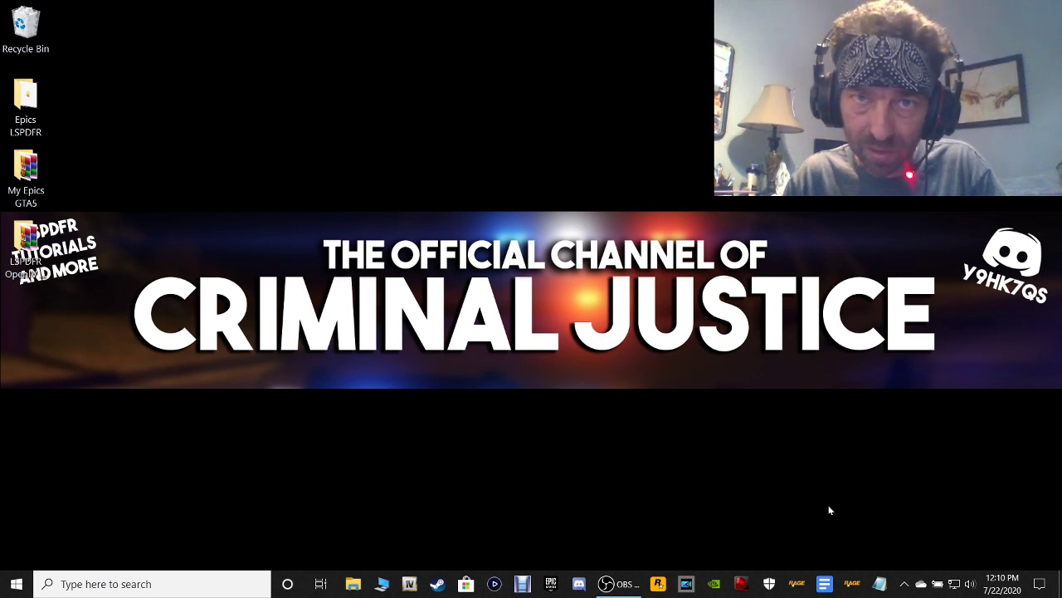
Step: Start RAGE Plugin Hook, set plugins to Load all plugins on startup, and switch to Epic Games
left_click(853, 583)
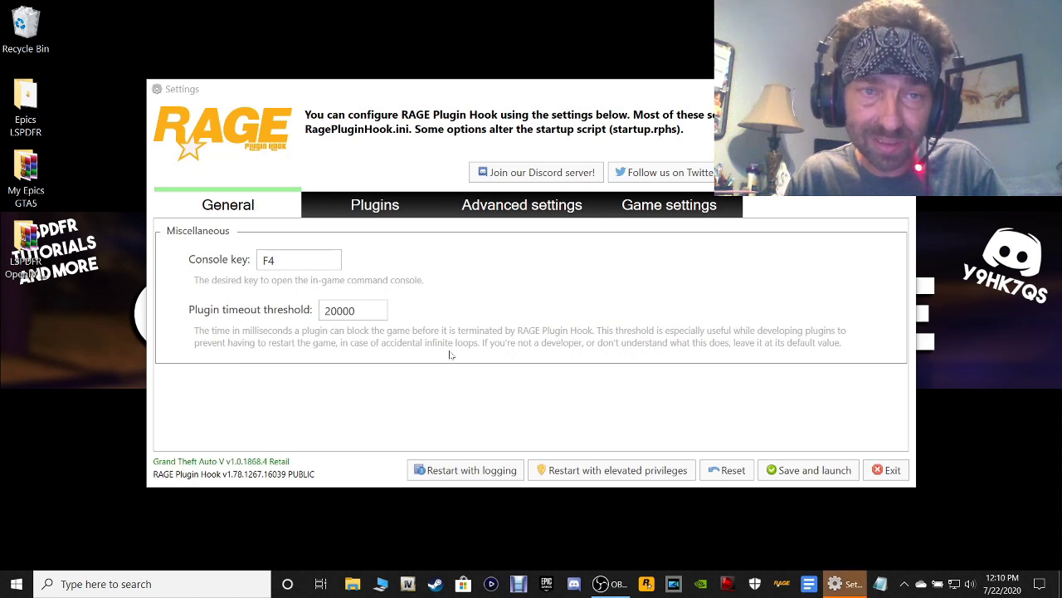
left_click(375, 209)
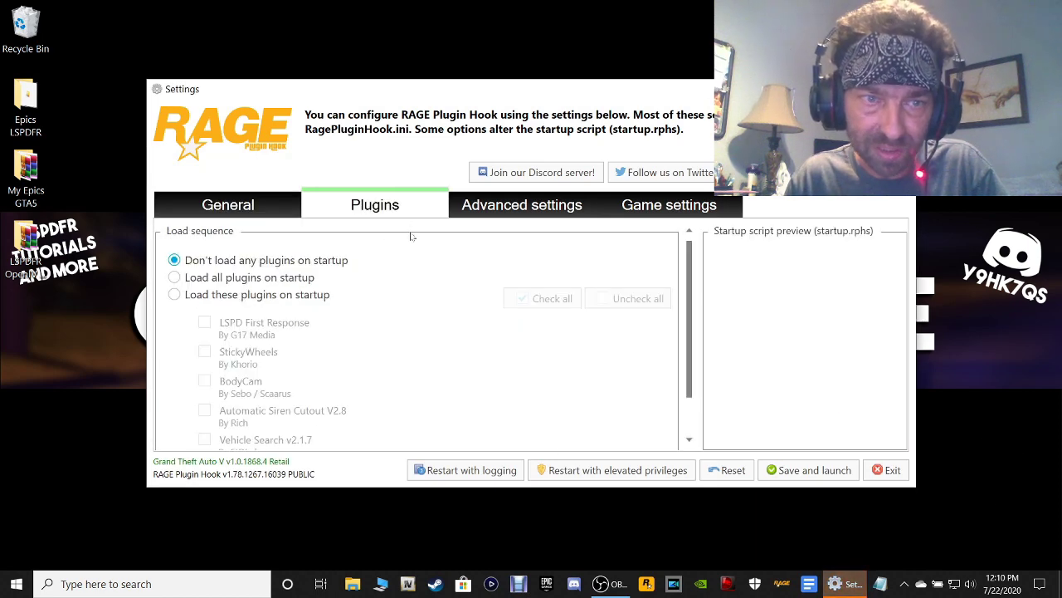
left_click(214, 300)
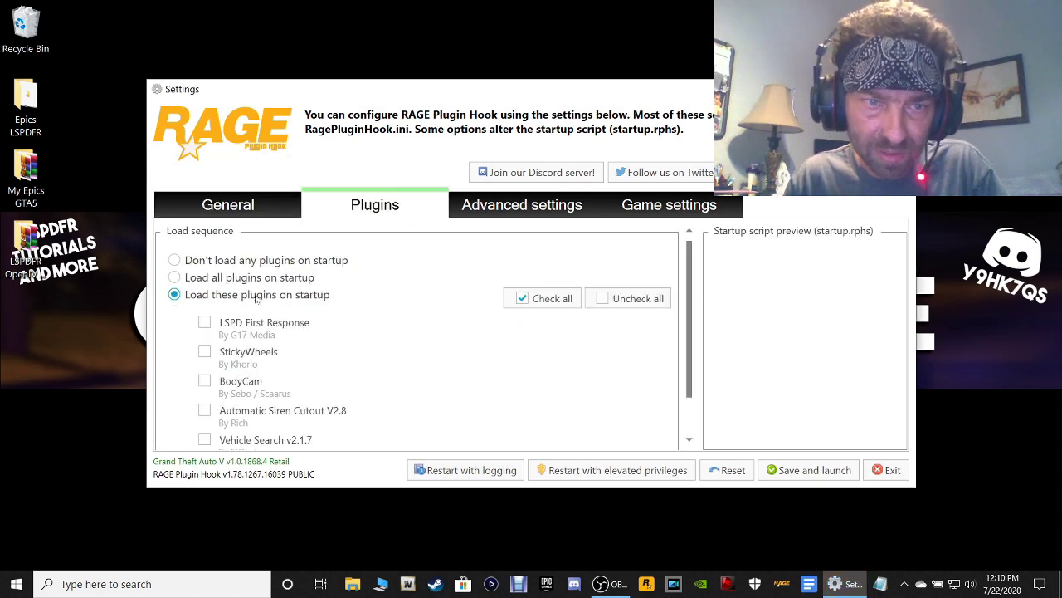
scroll(336, 344, "down", 1)
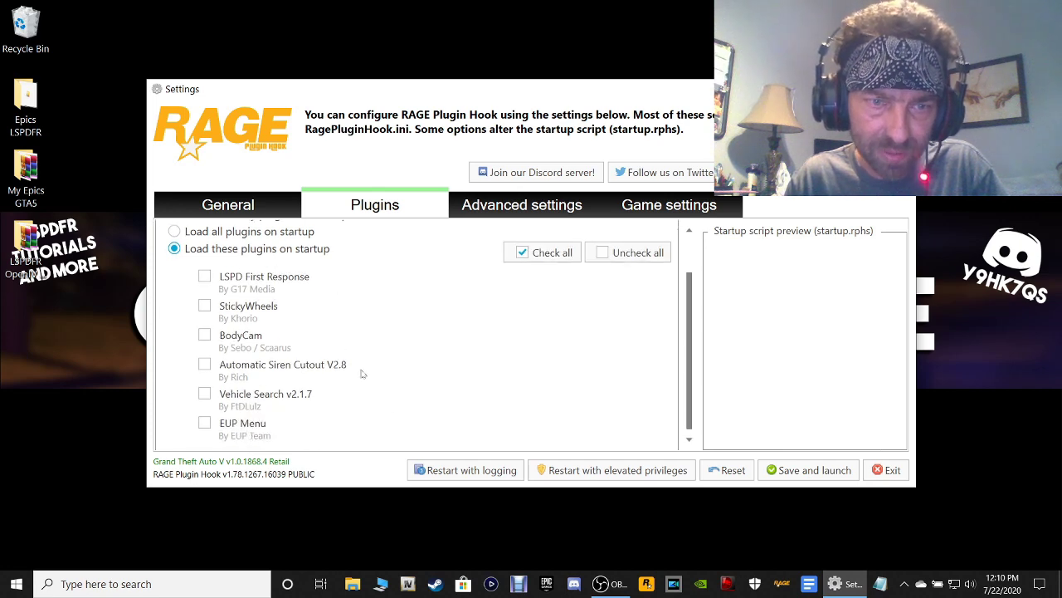
scroll(362, 373, "up", 1)
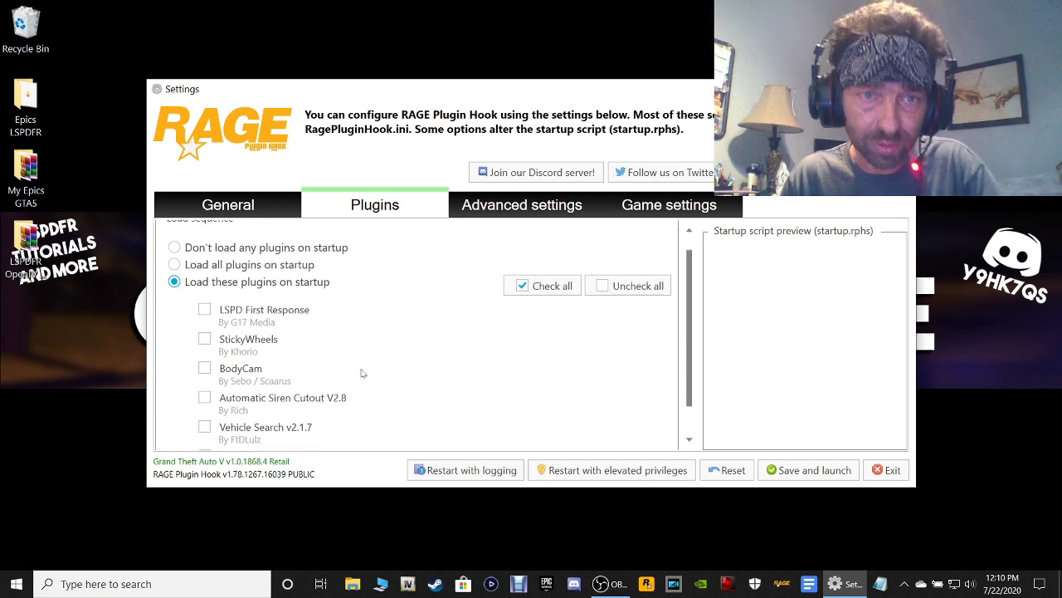
scroll(362, 373, "up", 1)
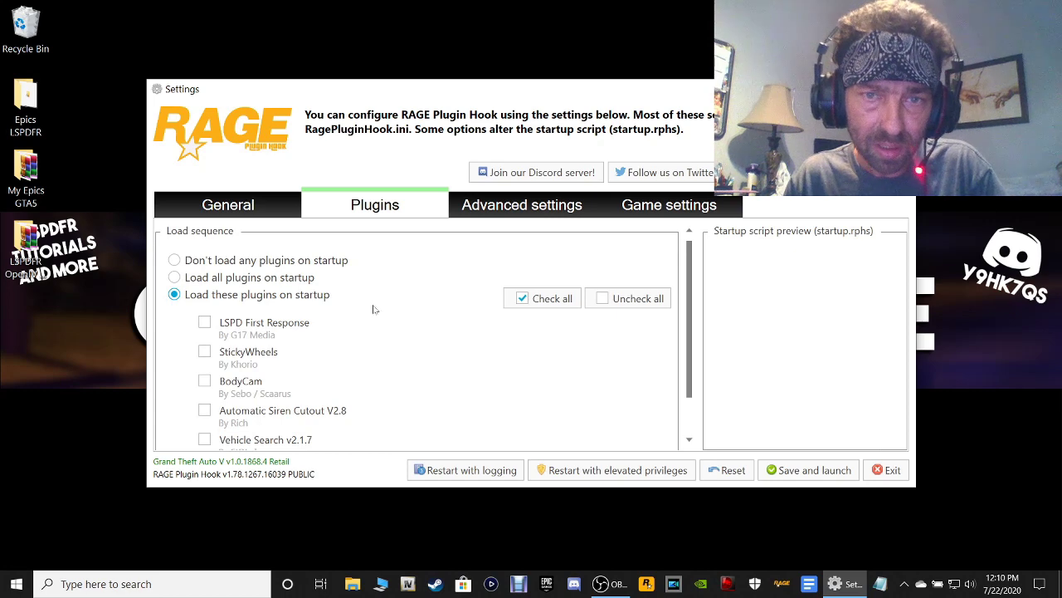
scroll(274, 309, "down", 1)
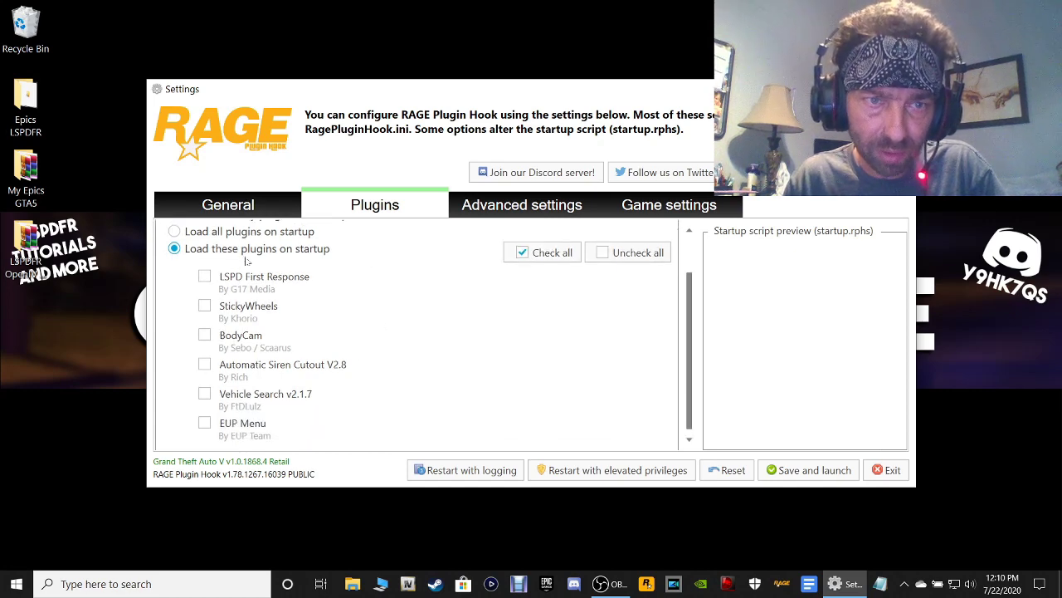
left_click(546, 252)
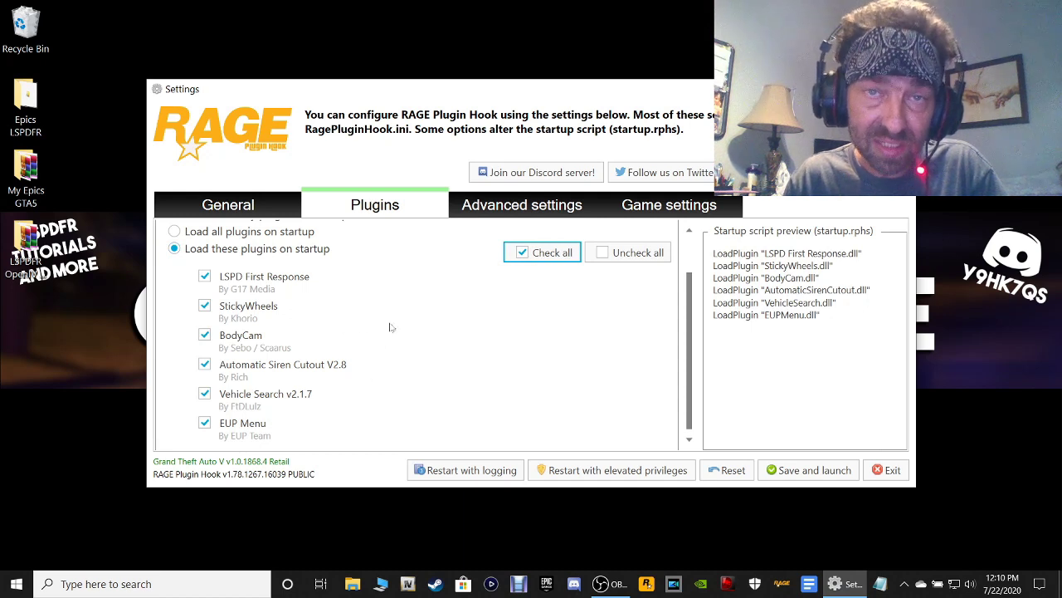
scroll(390, 327, "up", 1)
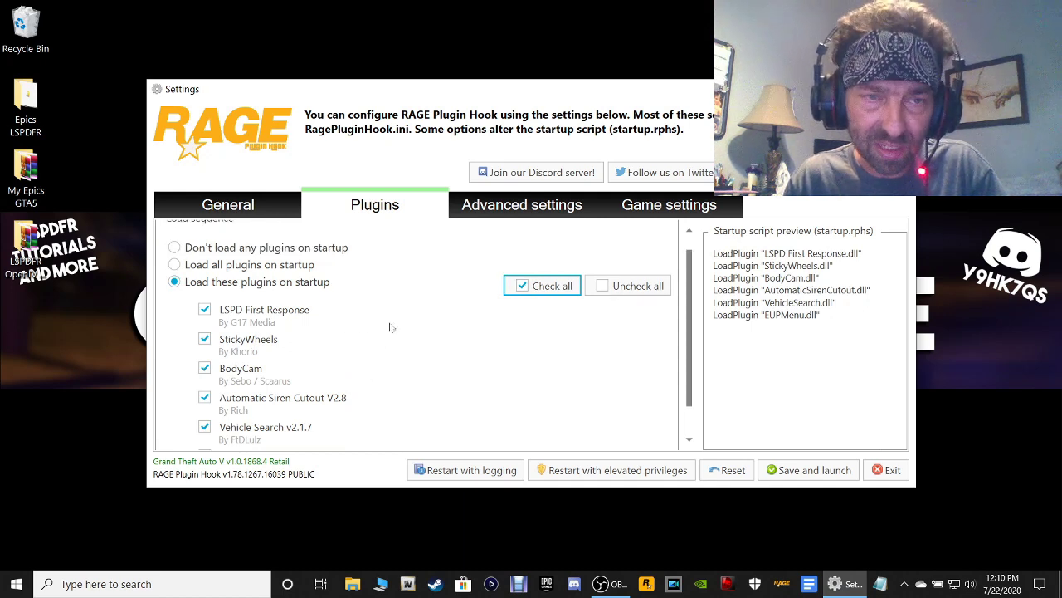
left_click(218, 266)
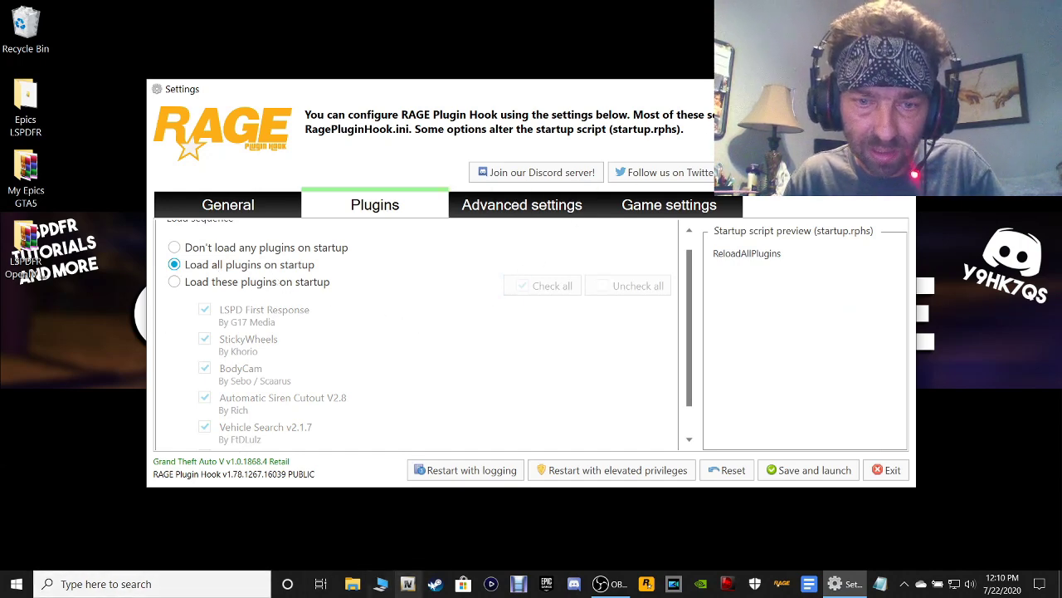
left_click(540, 585)
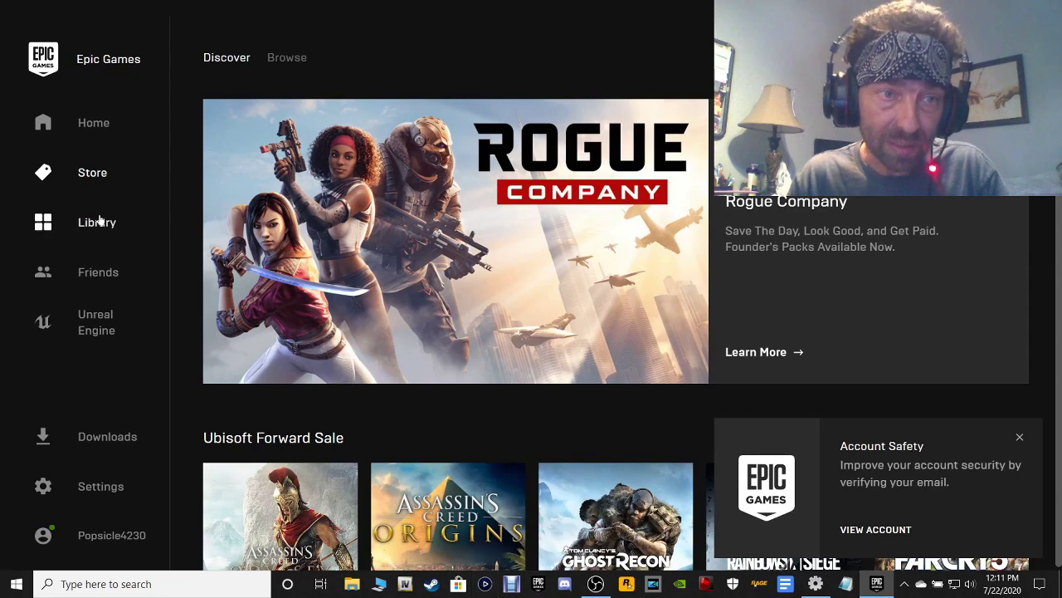
Step: Open the Epic library, exit the RAGE Plugin Hook settings, and launch Grand Theft Auto V
left_click(98, 220)
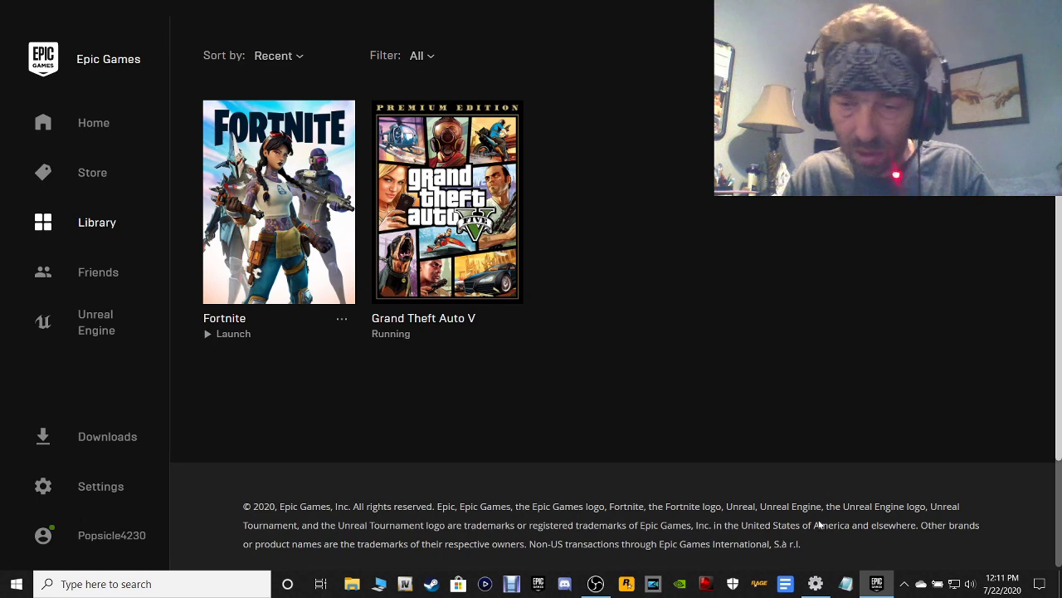
left_click(816, 584)
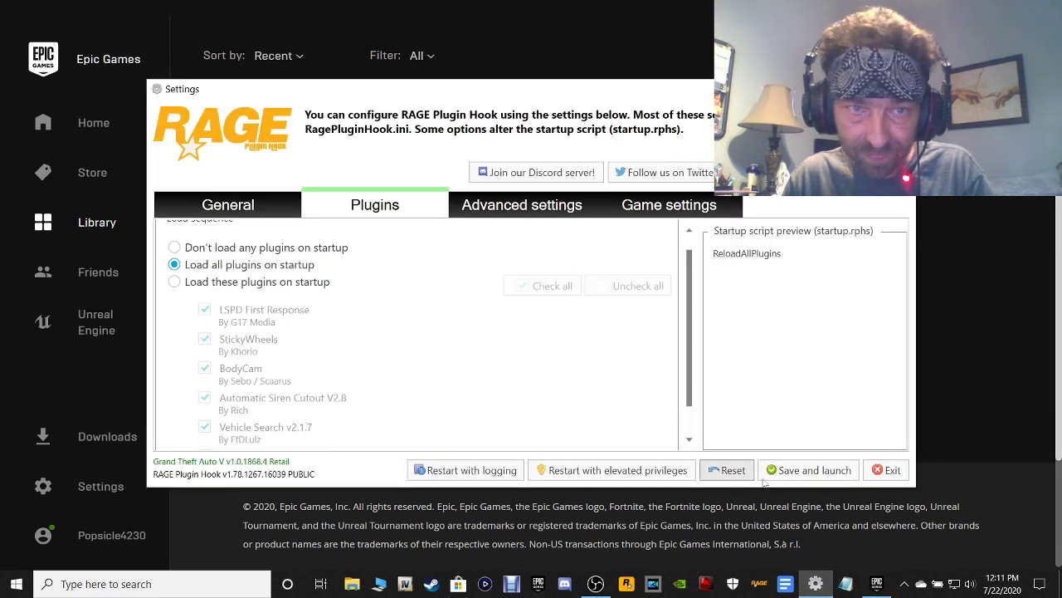
left_click(887, 470)
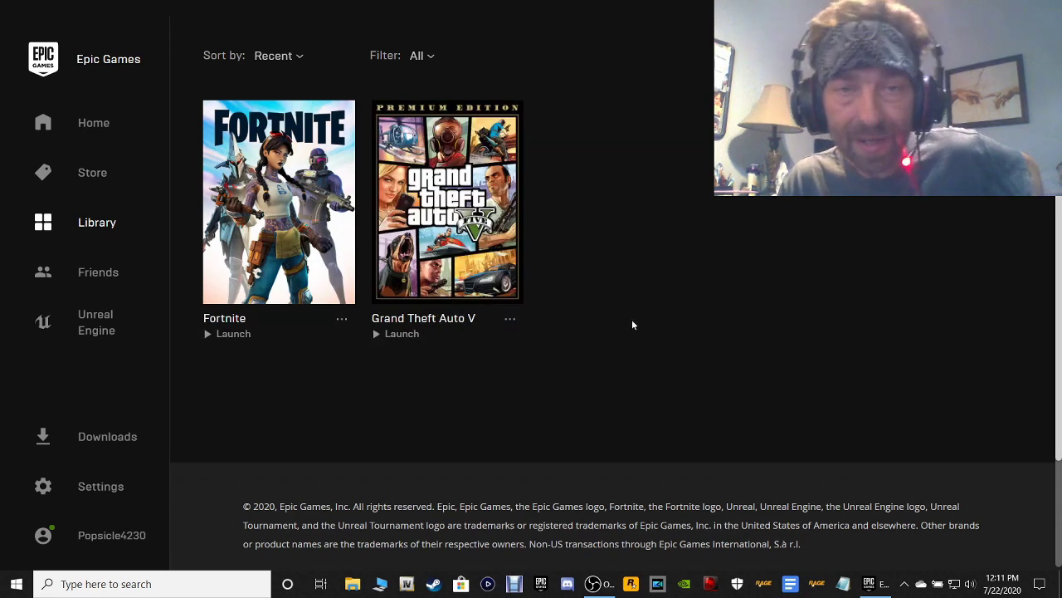
left_click(402, 335)
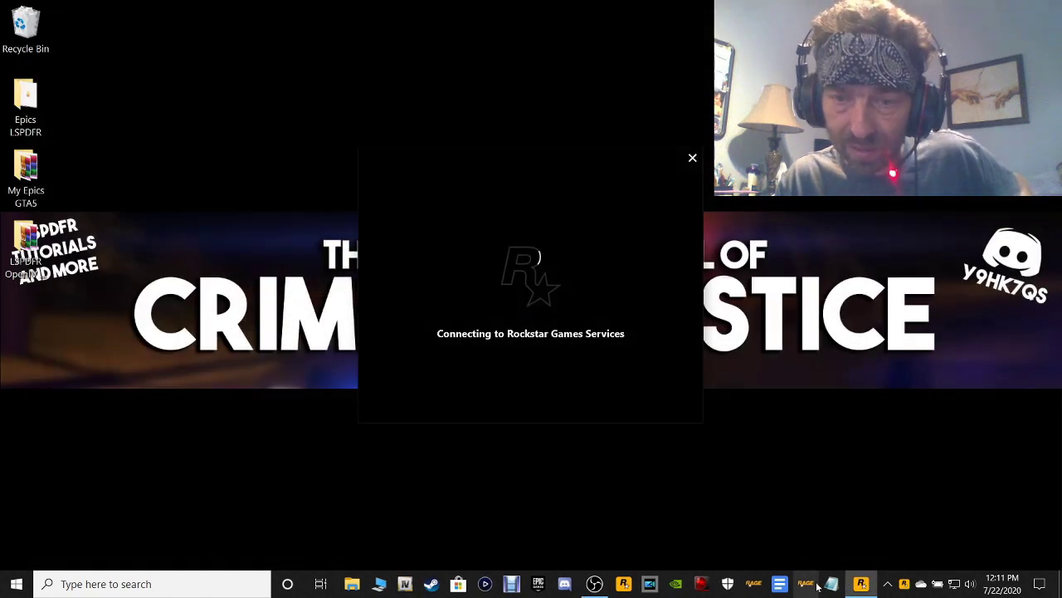
Step: Relaunch RAGE Plugin Hook to hook GTA V, answering No to the Script Hook V update check
left_click(814, 586)
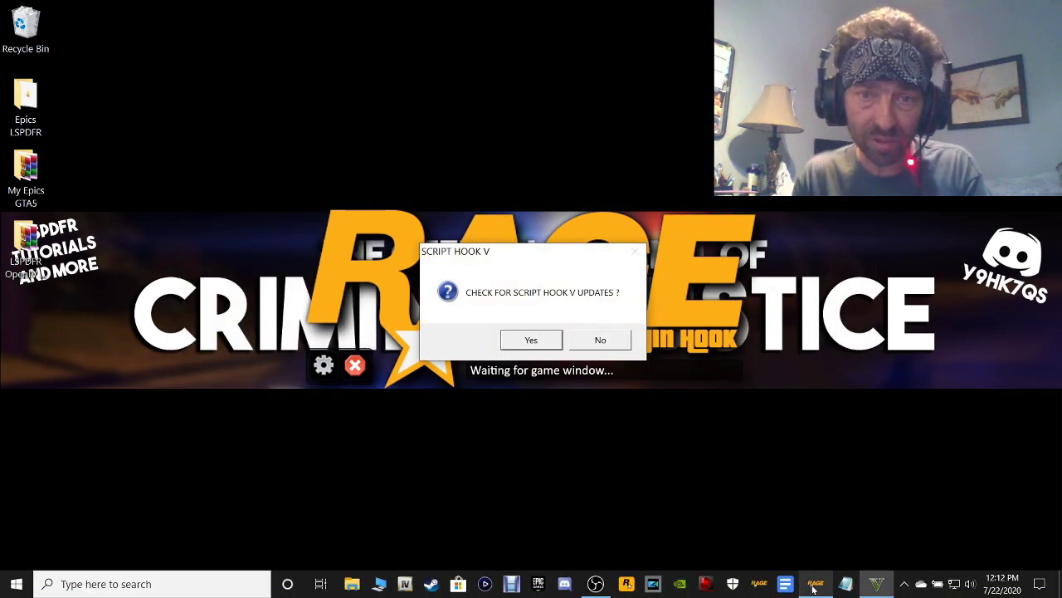
left_click(601, 341)
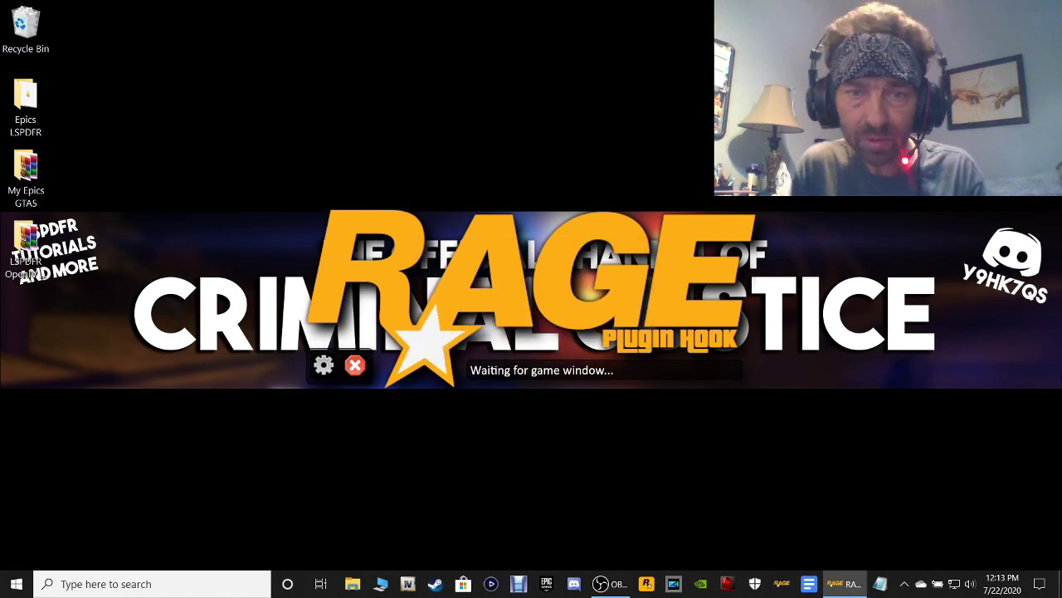